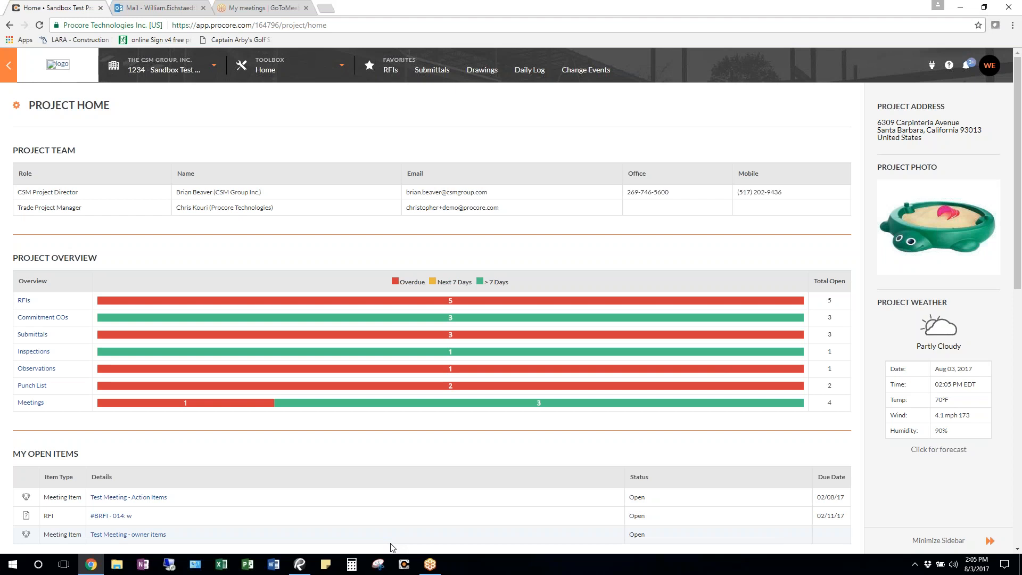
Switch to the PDF viewer and read the ProCore Change Event Module overview, including the sample change event's sections.
click(311, 567)
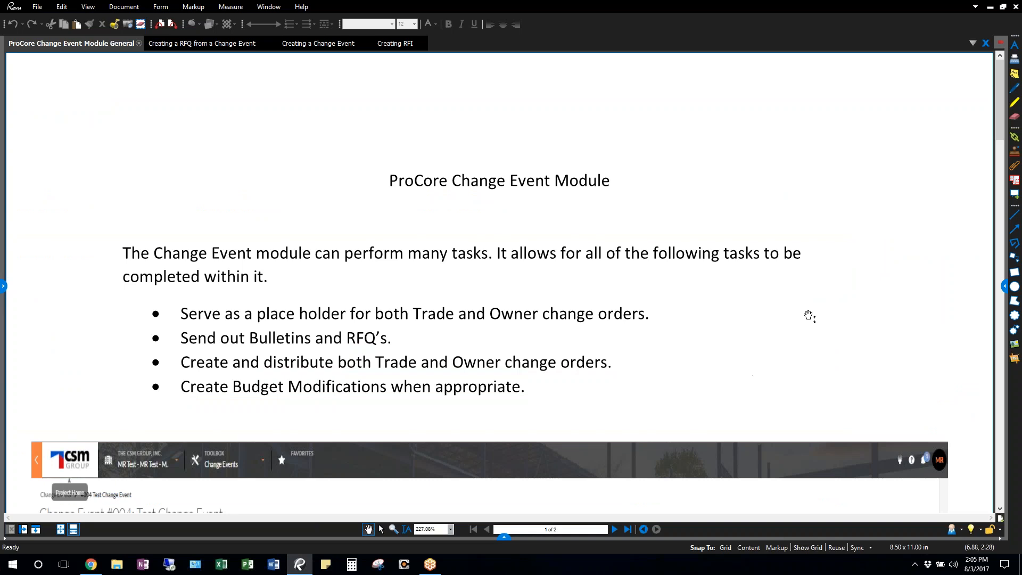
scroll(813, 313, down, 3)
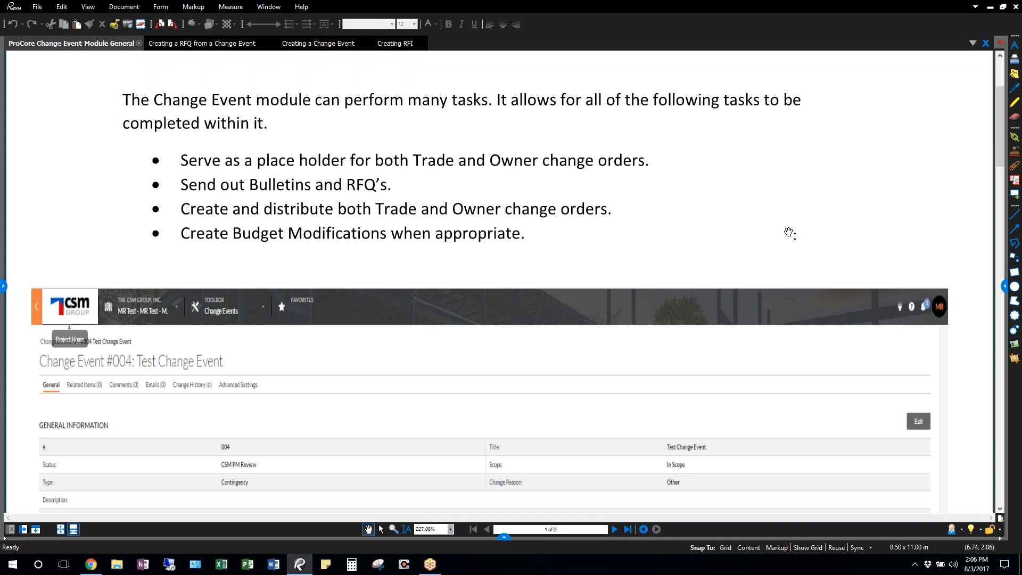
scroll(786, 234, down, 5)
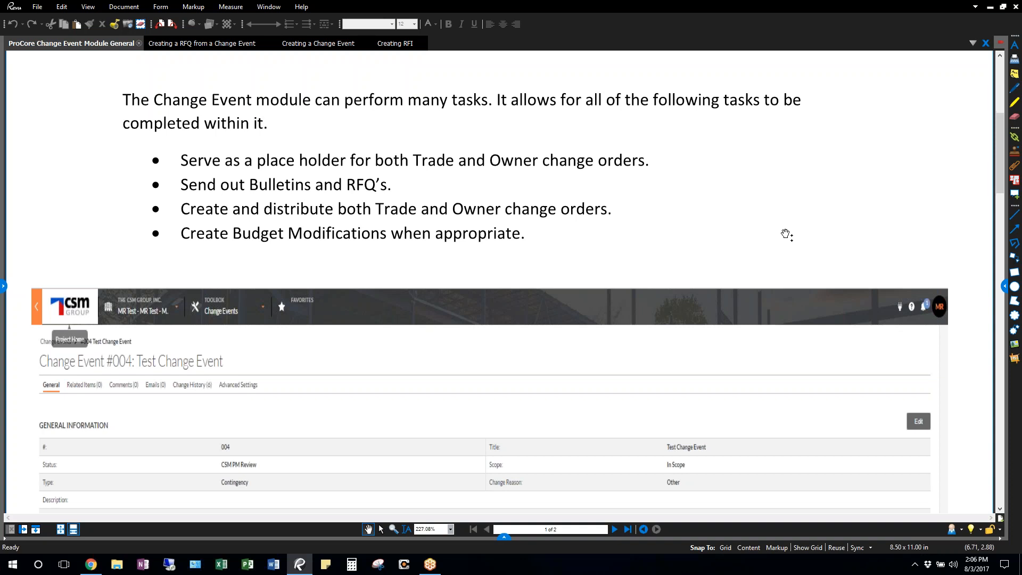
scroll(786, 235, up, 3)
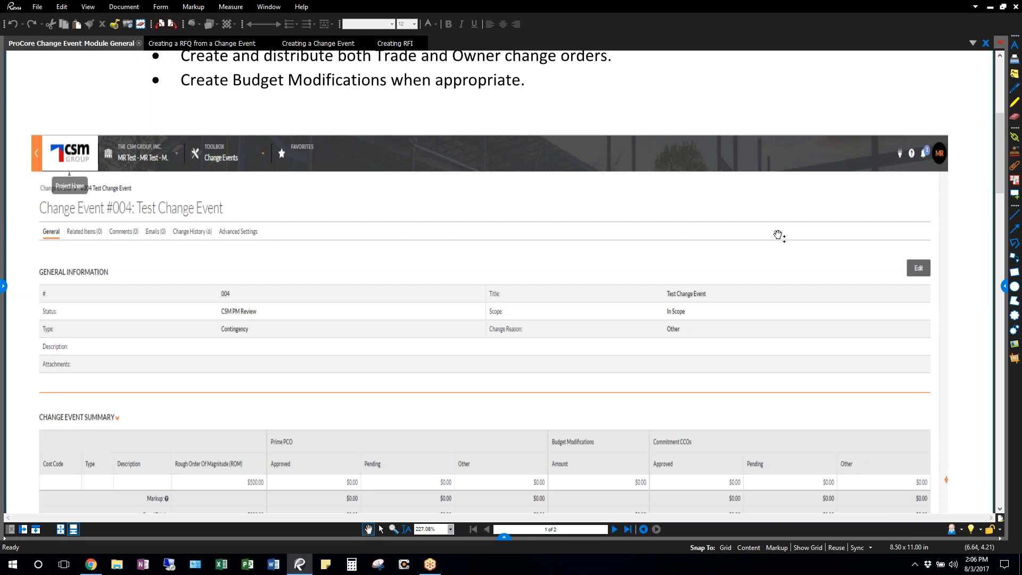
scroll(778, 235, down, 3)
scroll(778, 235, down, 6)
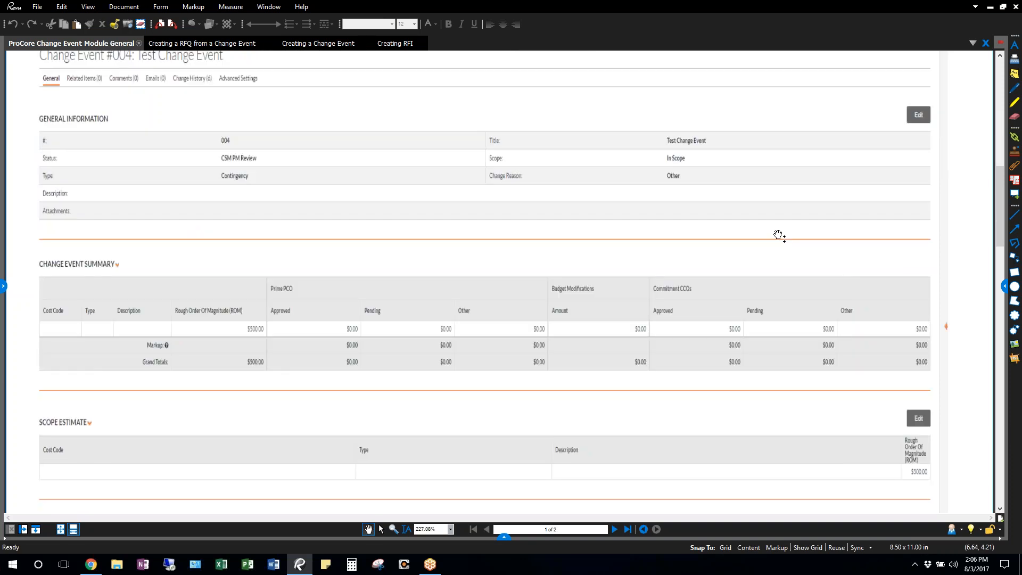
scroll(778, 235, down, 3)
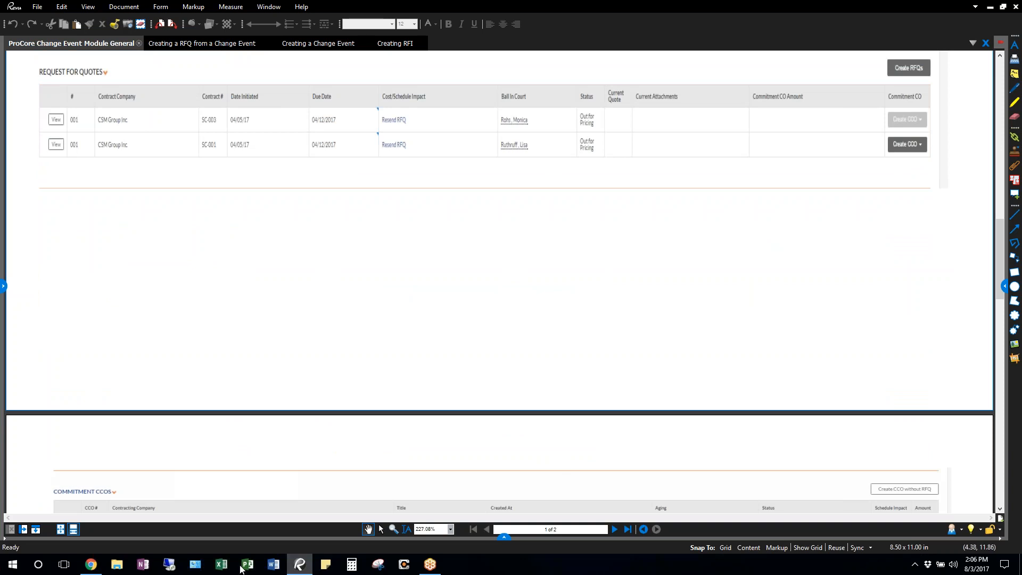
Switch to Procore in the browser and open the sandbox project's Change Events tool.
click(92, 566)
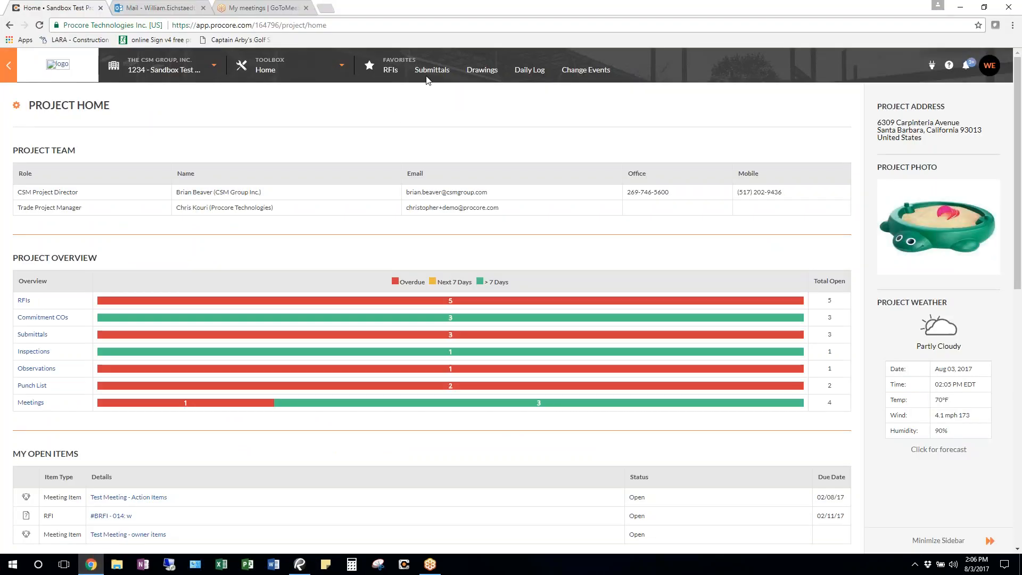
click(342, 66)
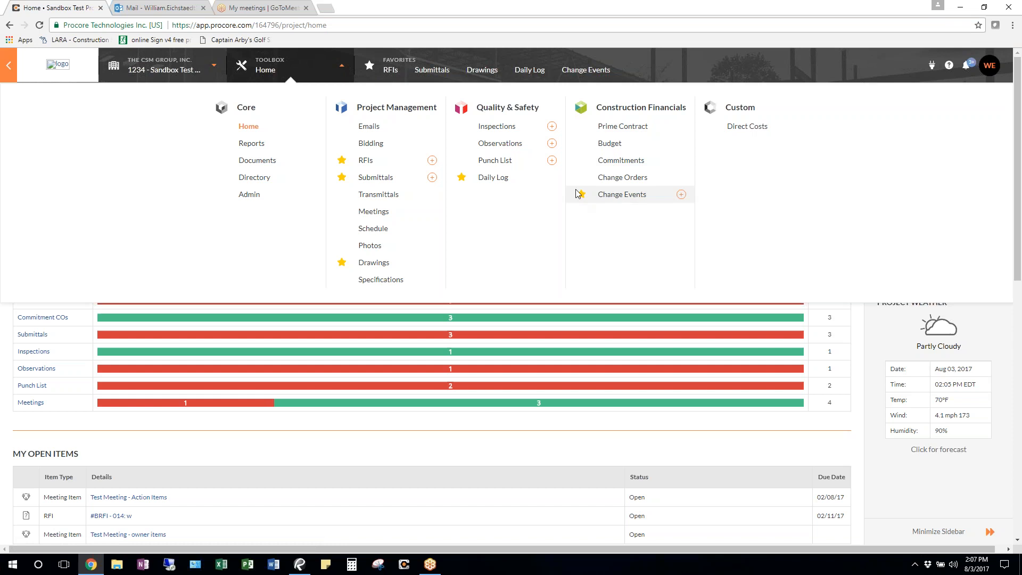
click(495, 70)
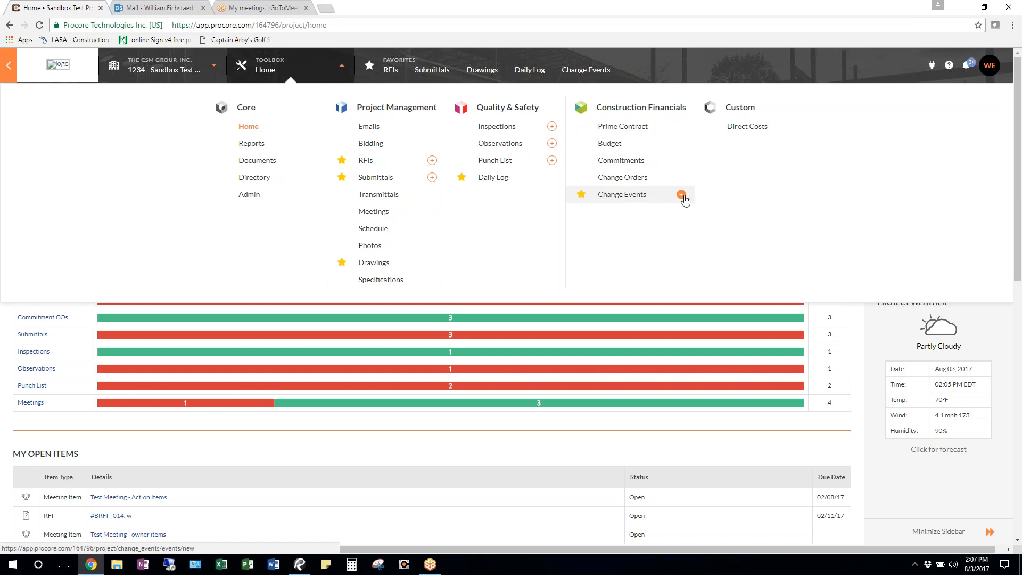
click(630, 200)
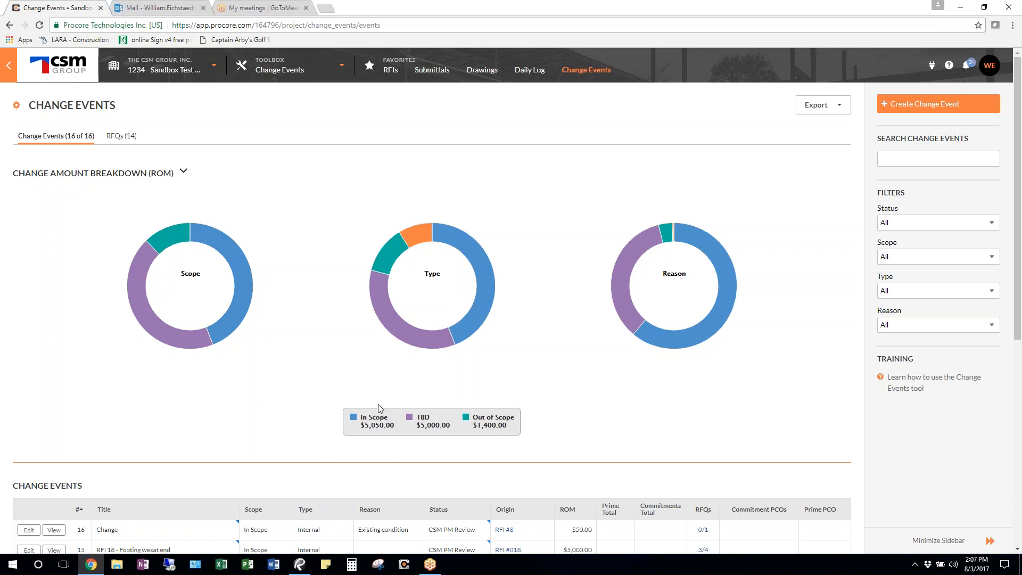
Review the project's change events list, then minimize the sidebar and restore it.
scroll(428, 337, down, 5)
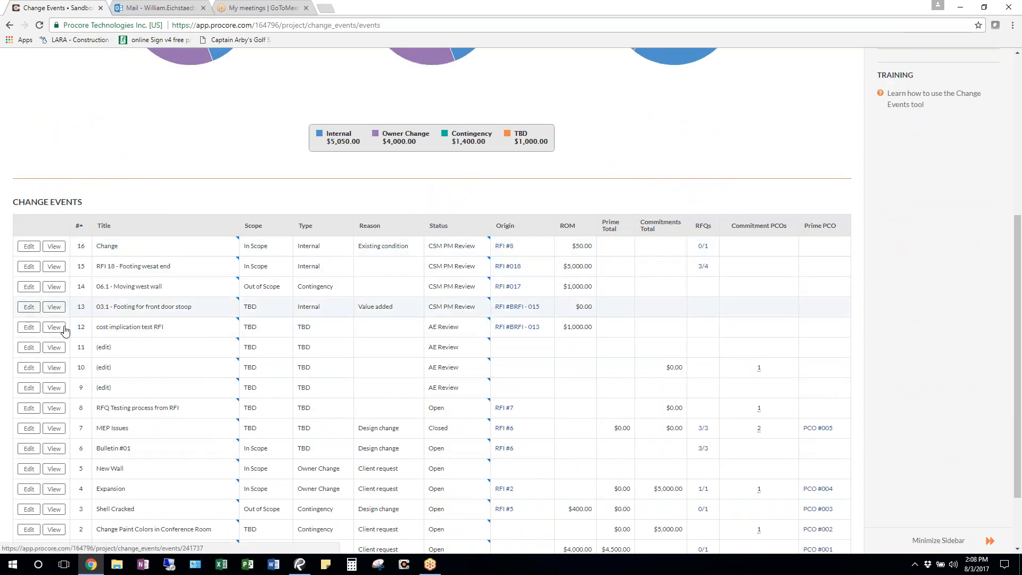
scroll(74, 330, down, 2)
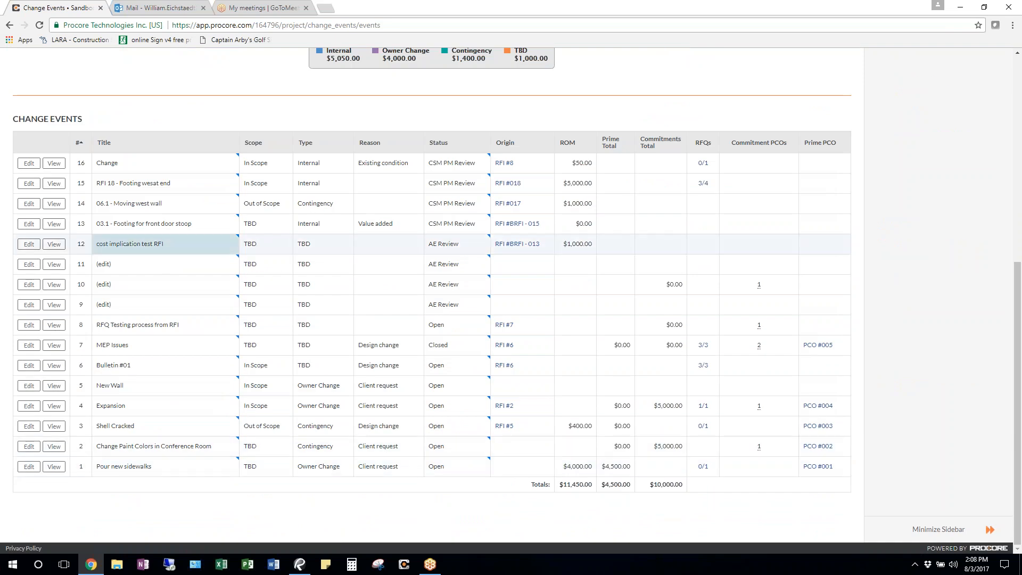
scroll(221, 276, up, 7)
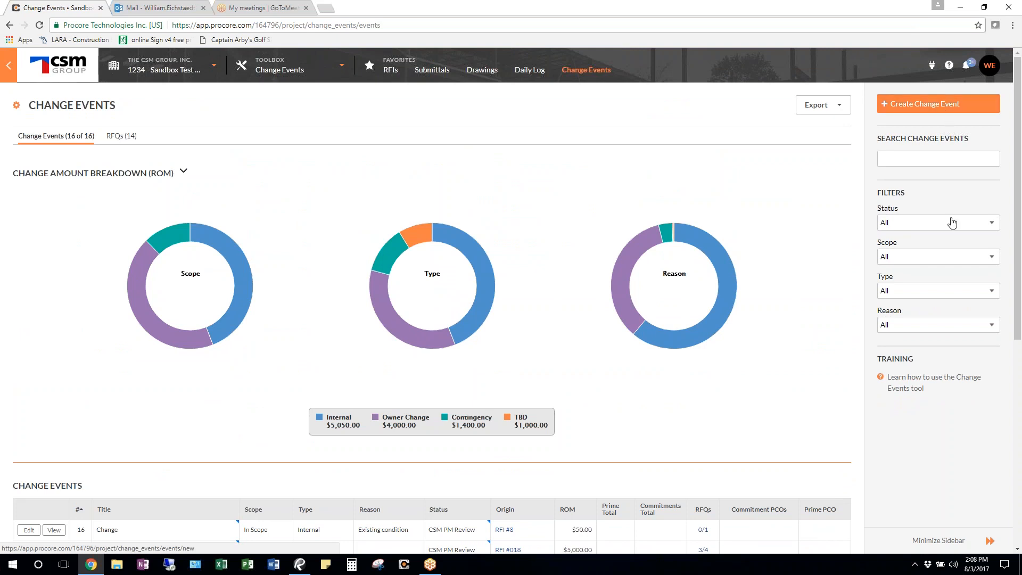
click(989, 541)
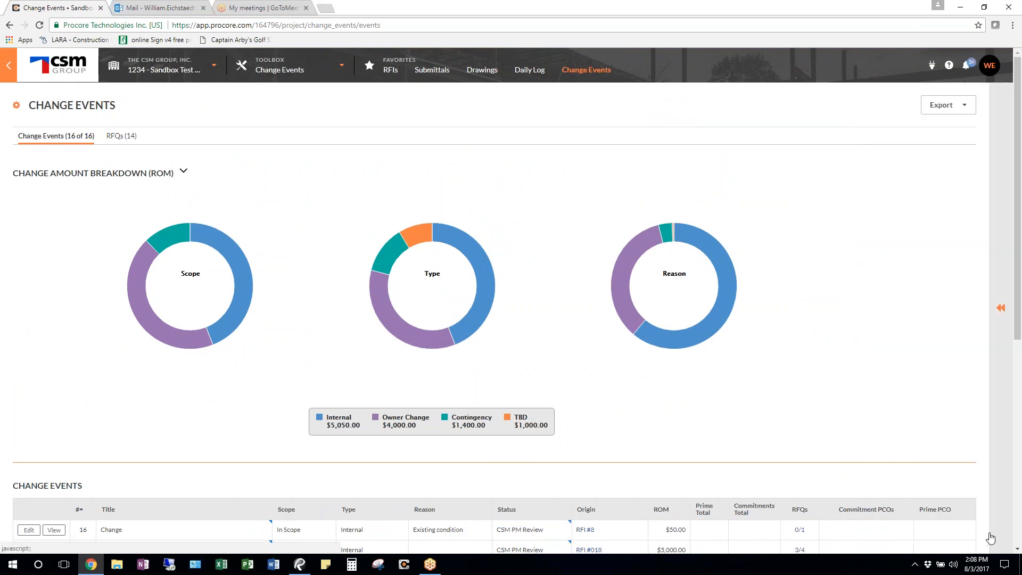
click(999, 311)
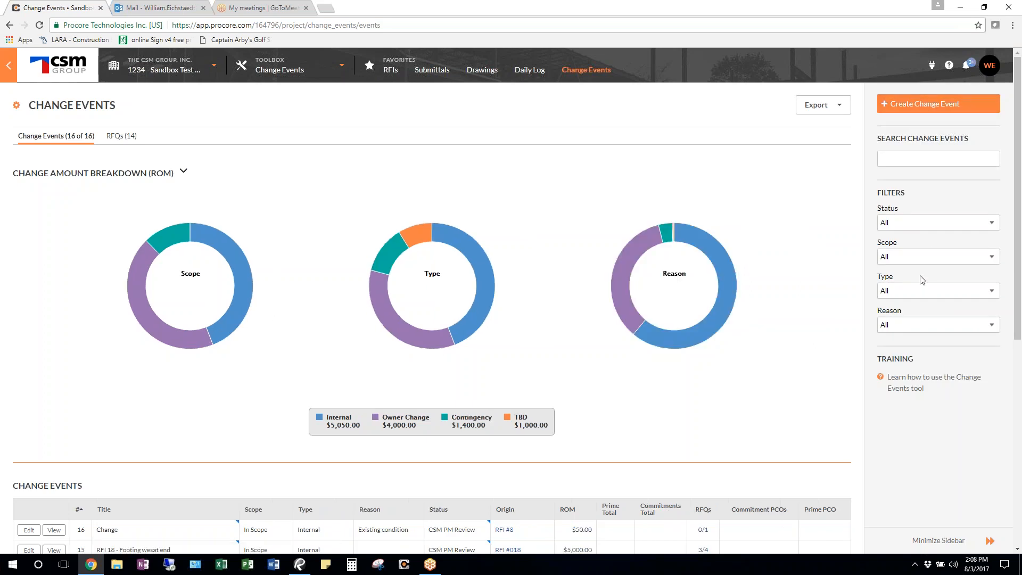
Start a new change event and check the RFIs available as its origin without selecting one.
click(915, 105)
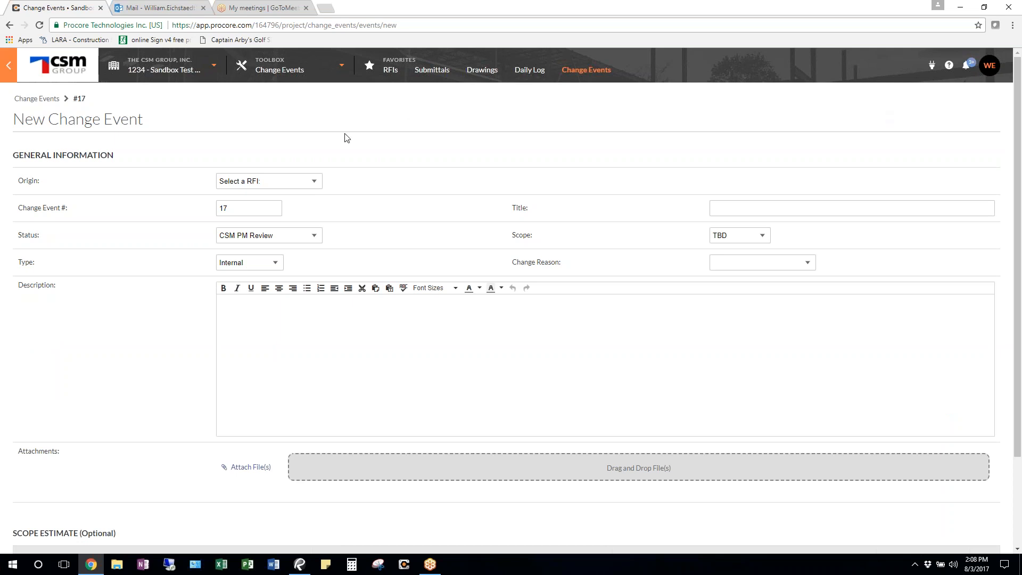
click(316, 180)
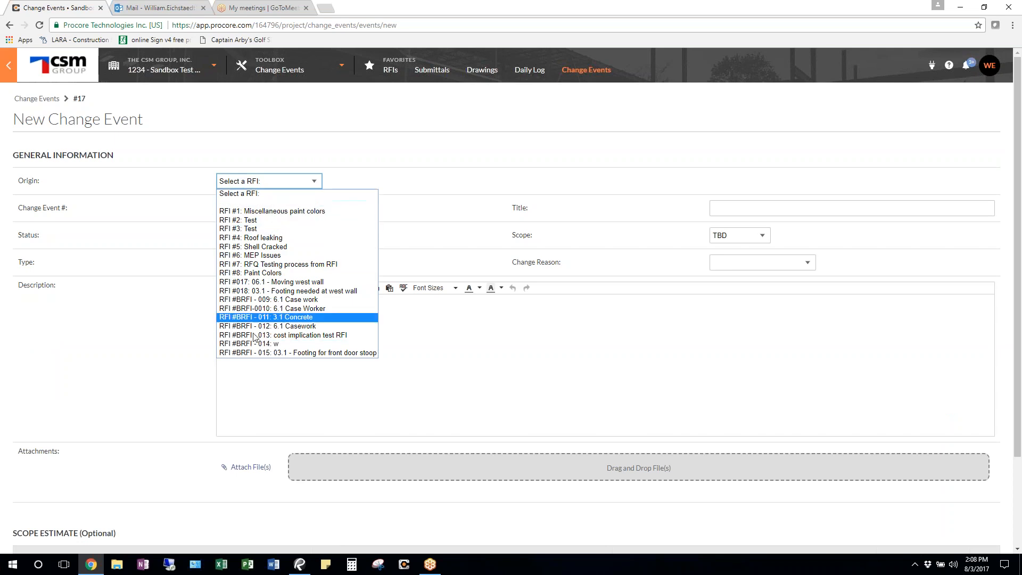
click(392, 155)
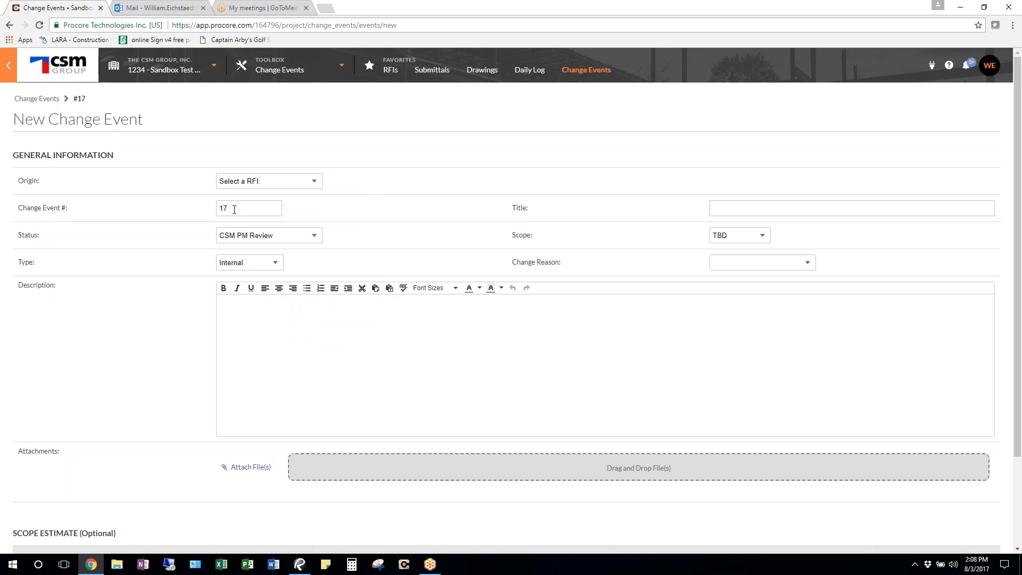
Title the new change event "26.1 - Gen Hook Up".
click(718, 208)
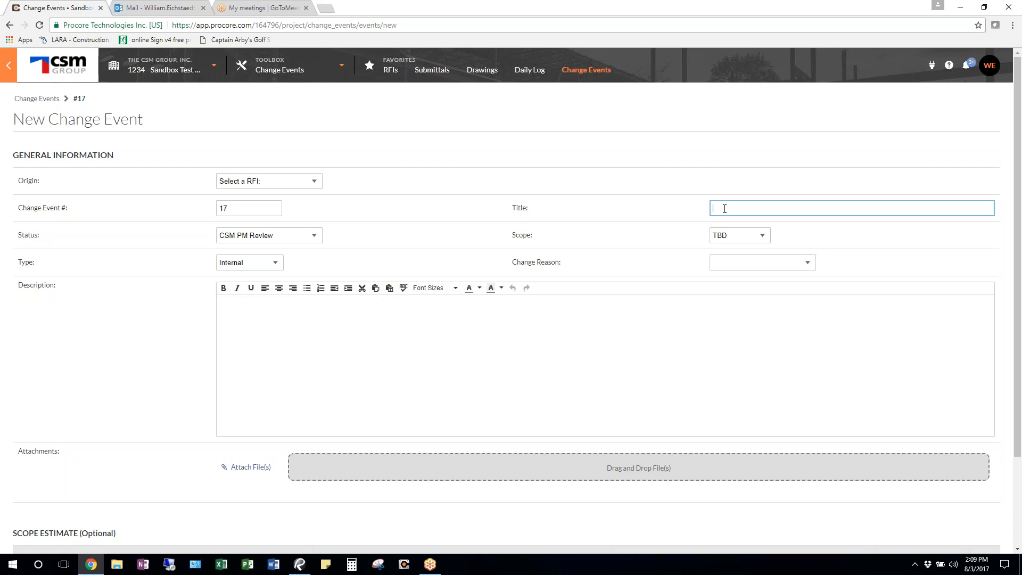
text(26.)
text( - Gern Hook Up)
key(BackSpace)
Keep the status at CSM PM Review and look over the available change types and change reasons.
click(296, 238)
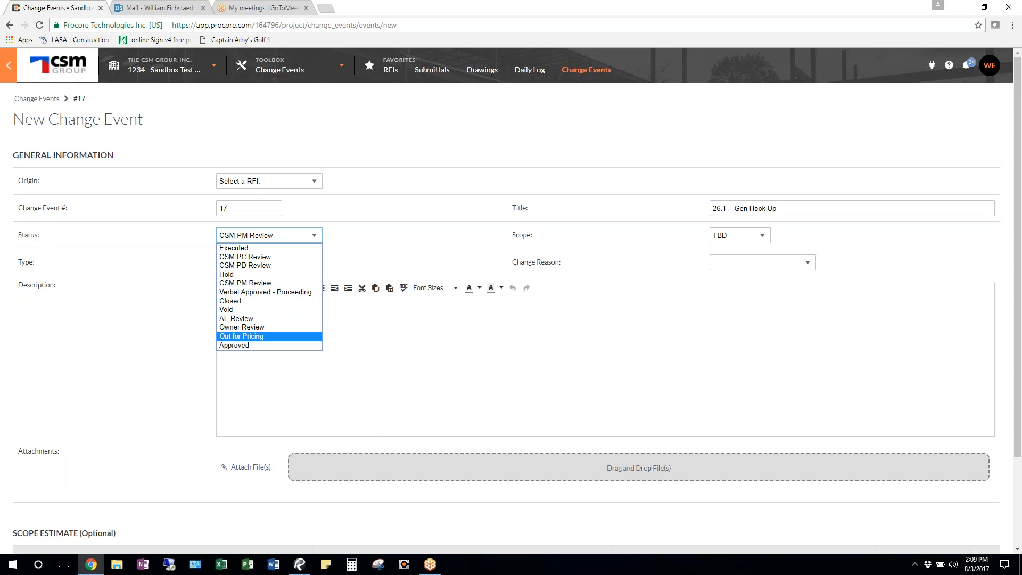
click(264, 285)
click(265, 265)
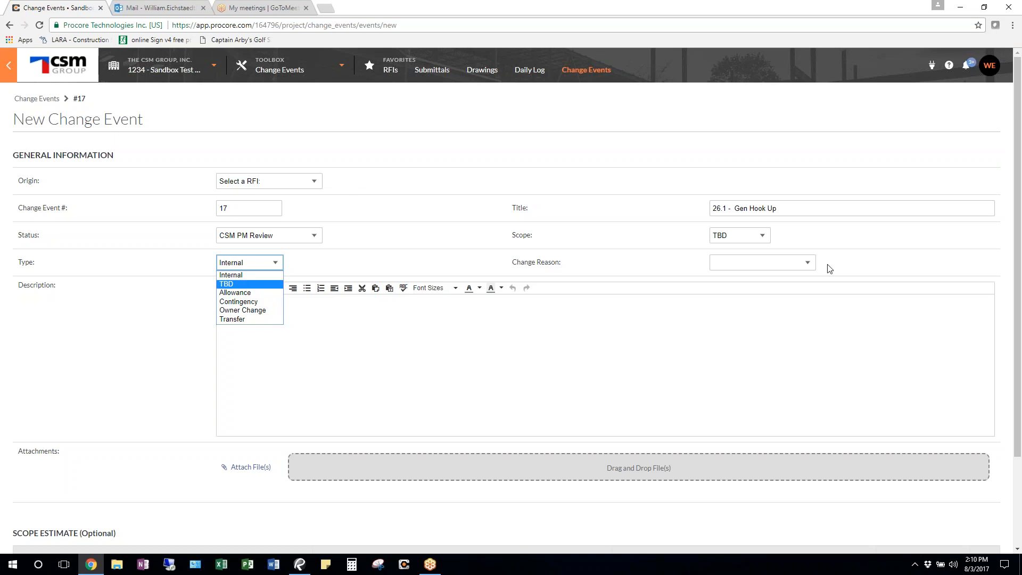
click(809, 262)
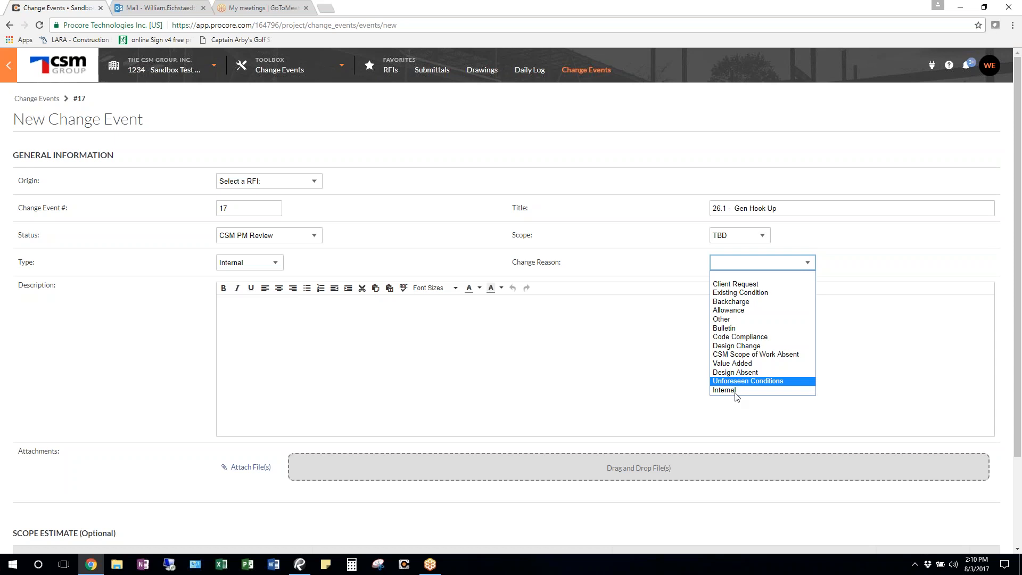
Enter the description "Owner decided to add generator hook up." and attach the recent file 16-194 AS-BUILT POND 080117 (1).pdf.
click(257, 308)
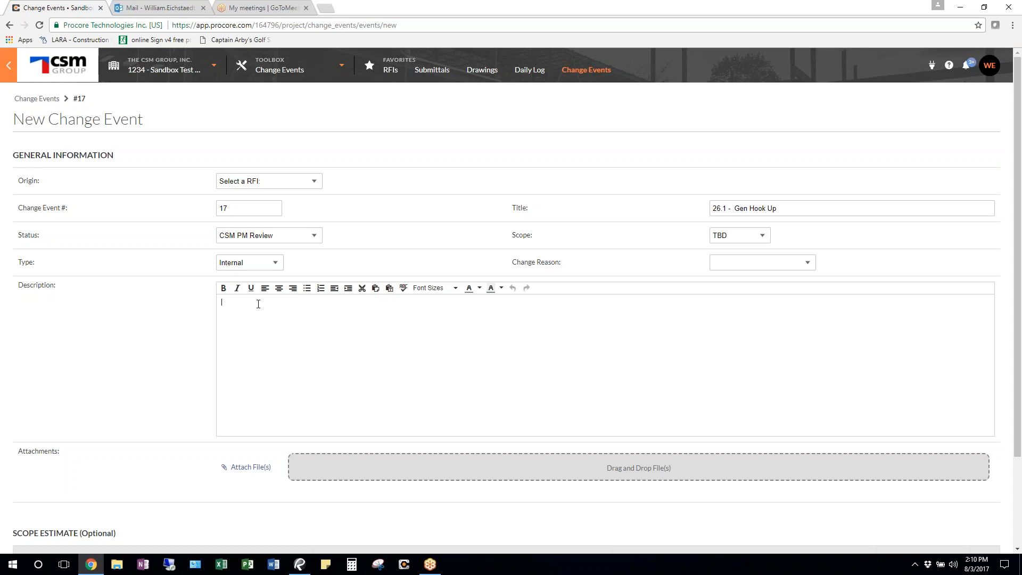
text(wner decided to add generator hook up.)
click(117, 564)
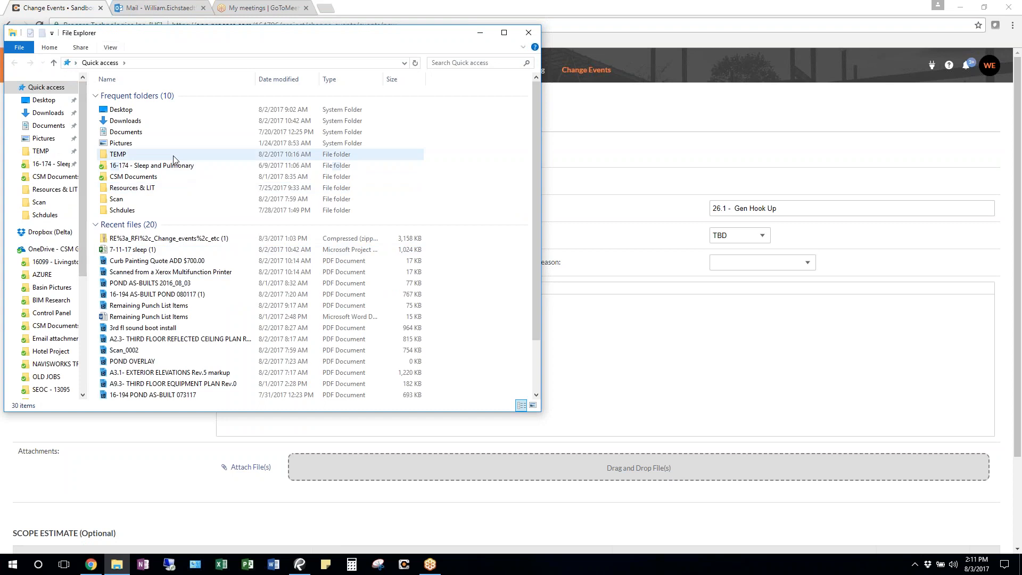
drag(133, 295, 484, 469)
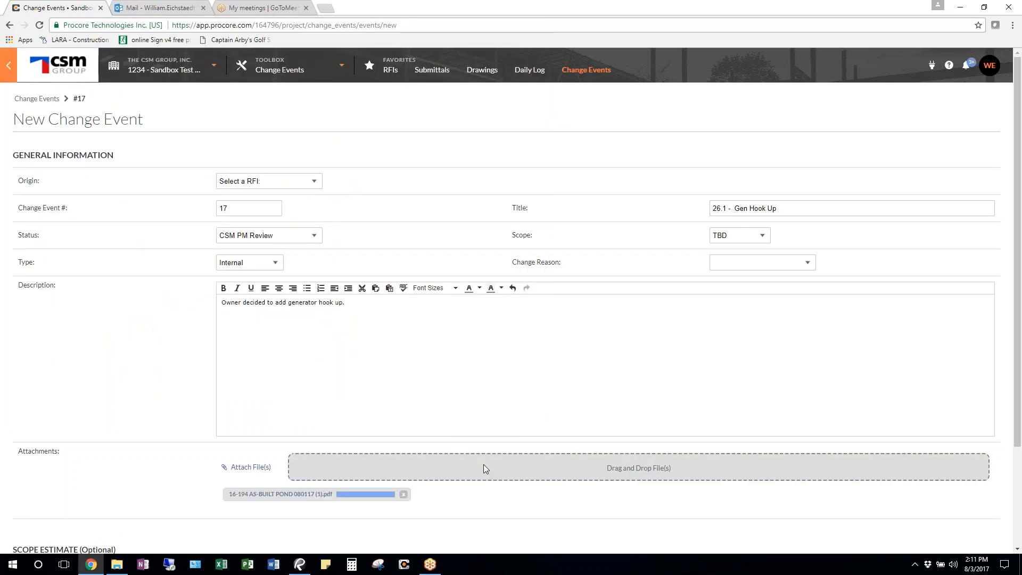
click(251, 468)
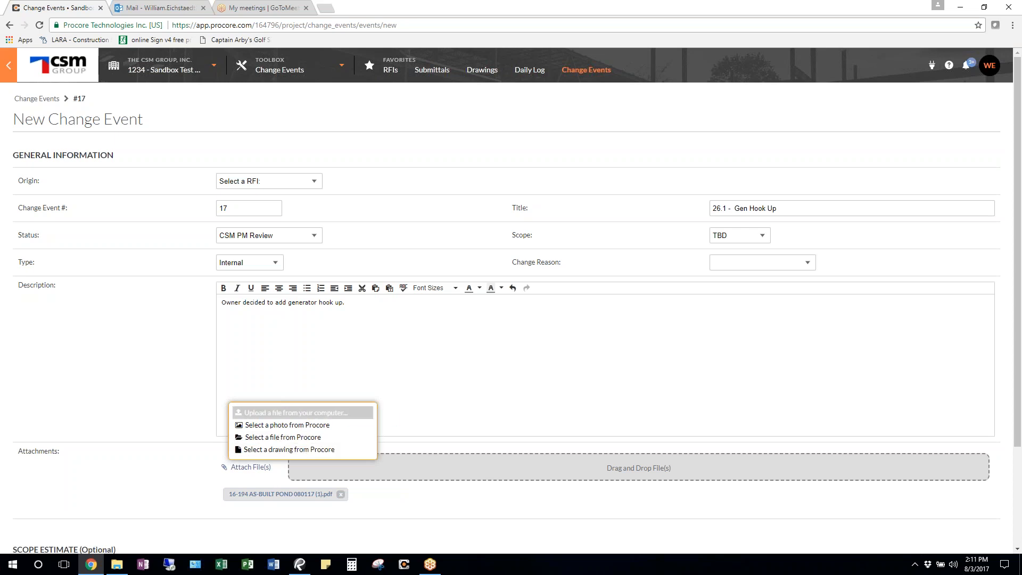
click(279, 412)
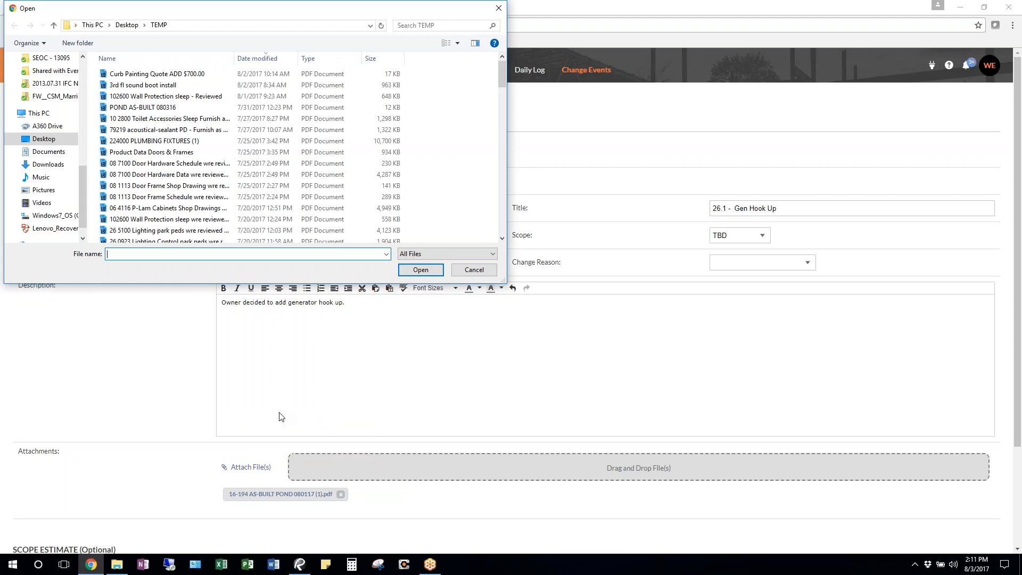
drag(314, 8, 326, 87)
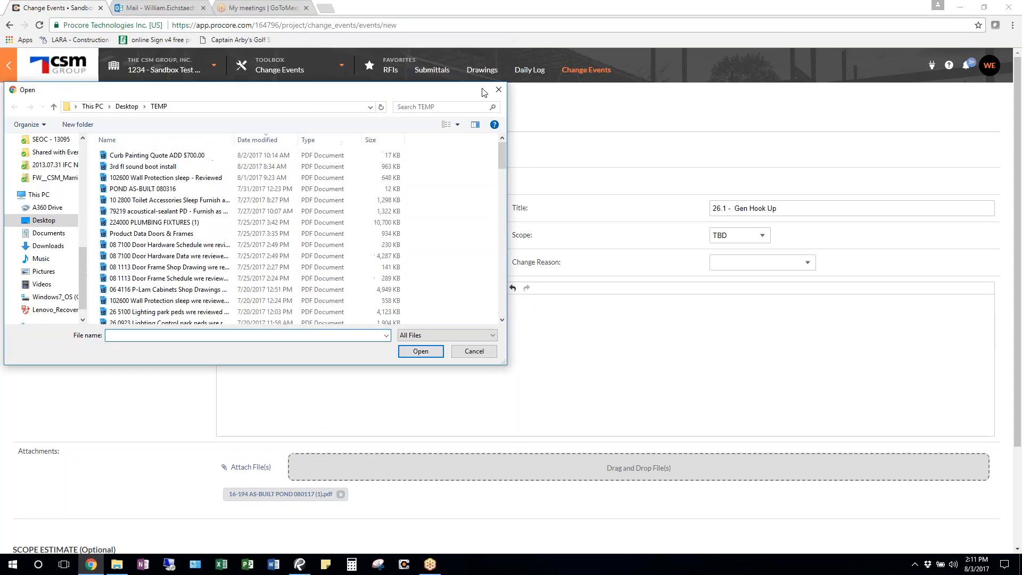
click(498, 89)
Set the cost code of the first scope estimate line to 16-200 - Electrical Power.
scroll(403, 252, down, 3)
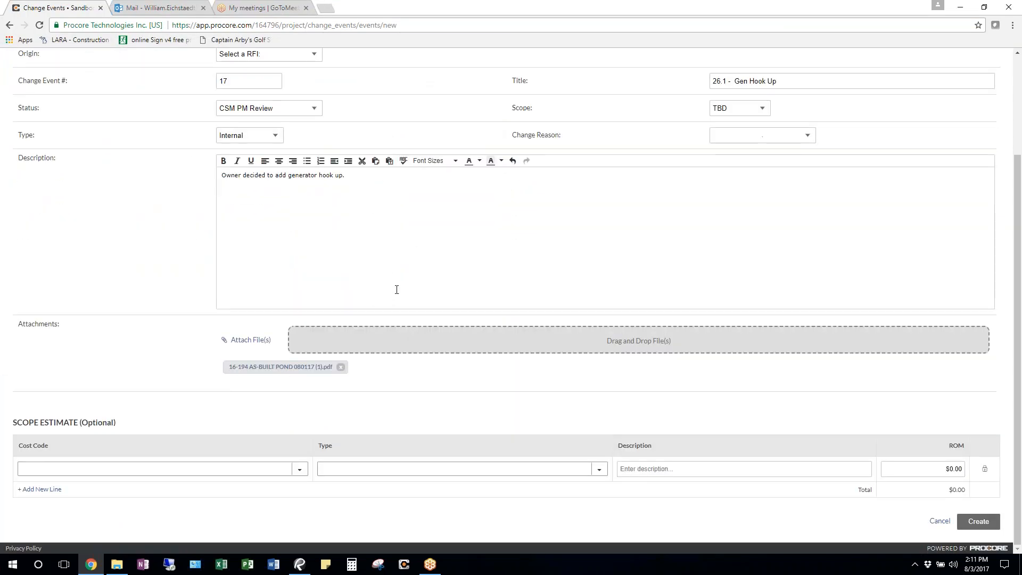
click(299, 470)
scroll(223, 491, down, 3)
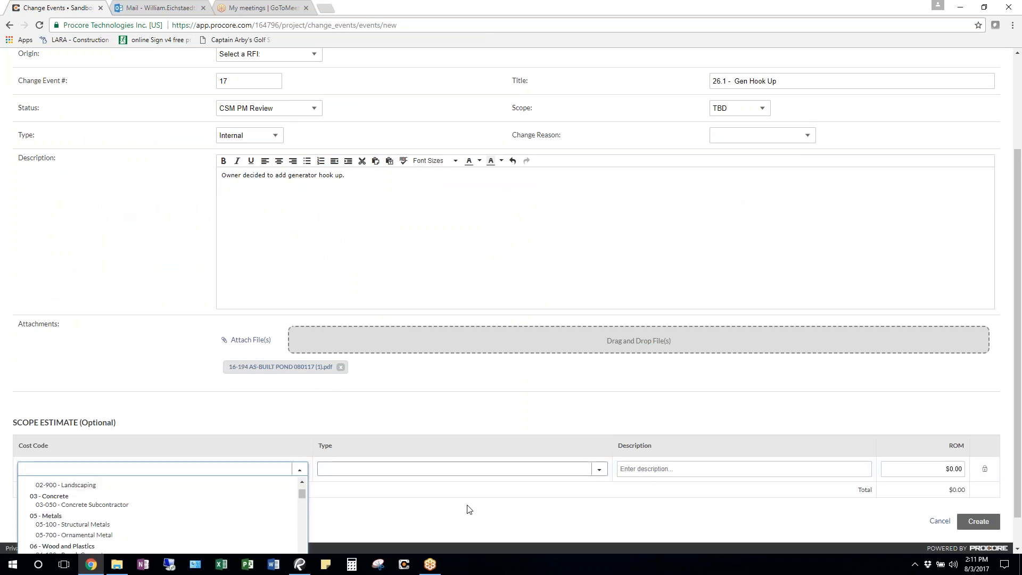
scroll(479, 383, down, 1)
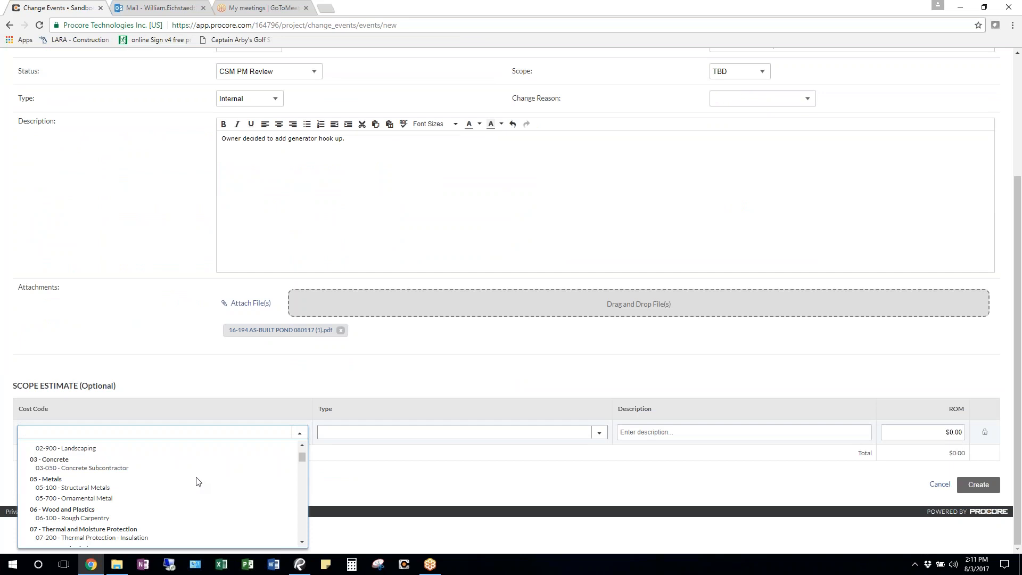
scroll(195, 481, down, 3)
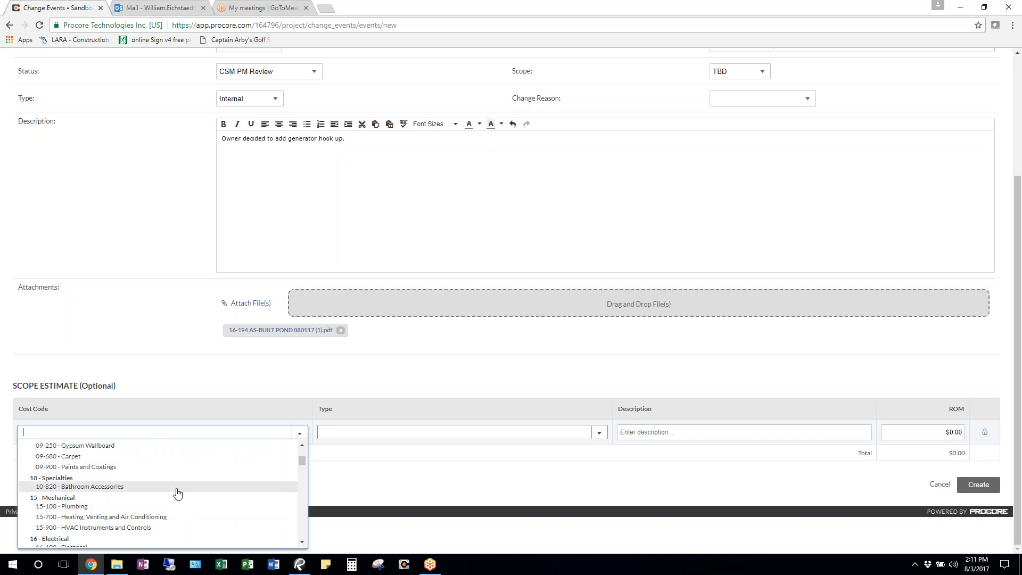
scroll(167, 512, down, 3)
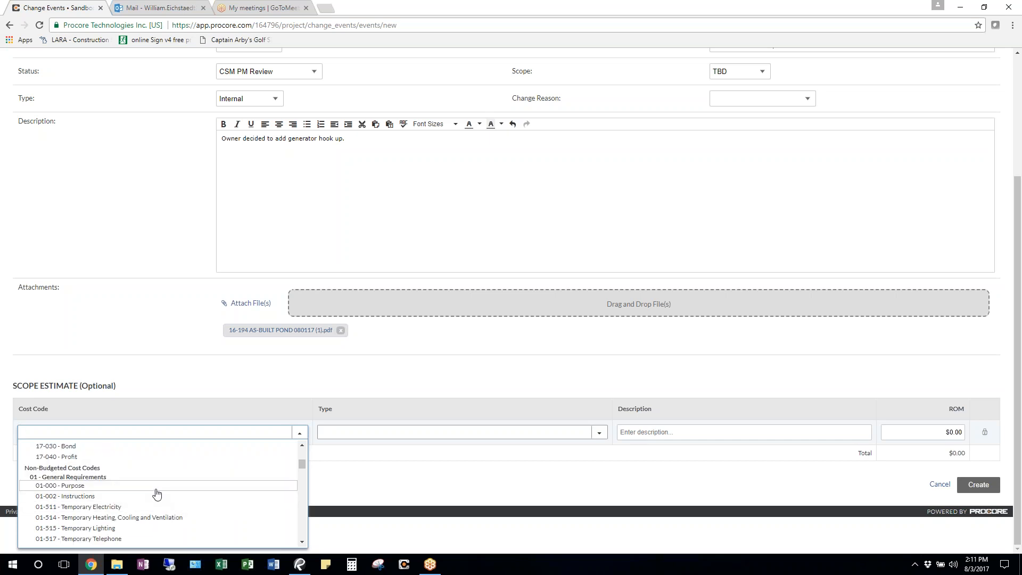
click(302, 542)
drag(302, 472, 303, 540)
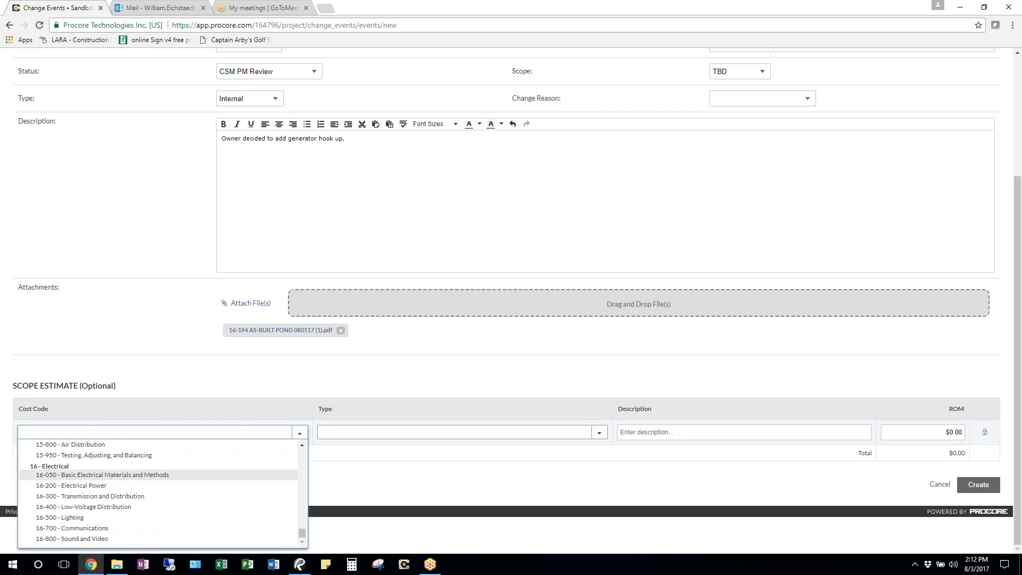
click(48, 486)
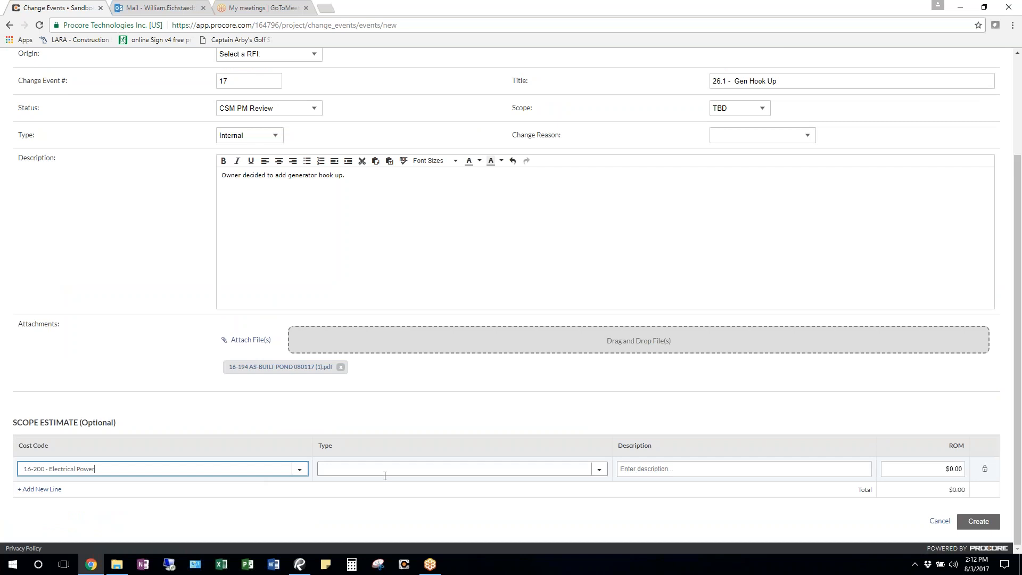
Look over the type options for the Electrical Power line, leave its type and description blank, and set its ROM to $5,000.00.
click(599, 469)
click(353, 528)
scroll(356, 537, down, 3)
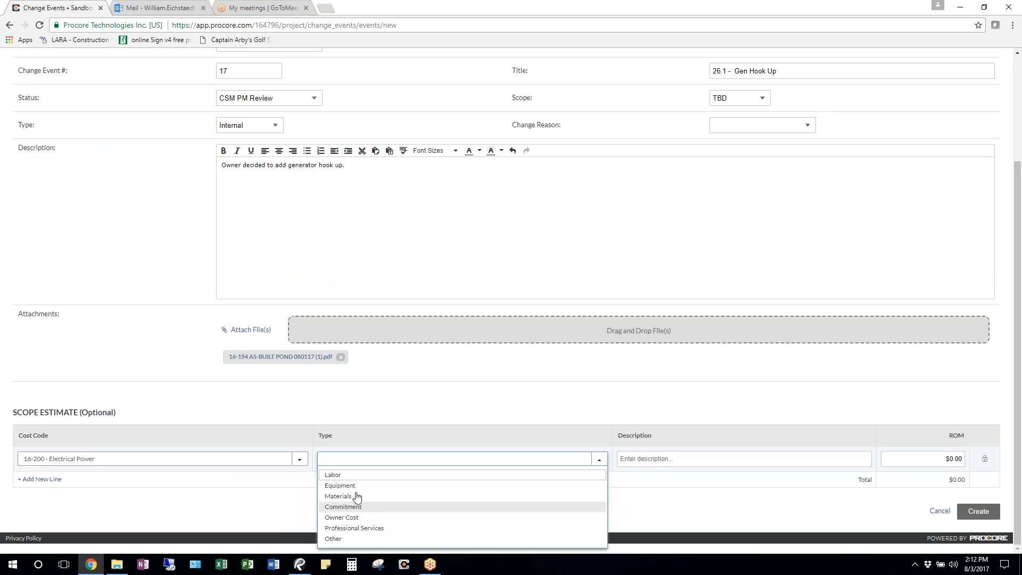
click(760, 459)
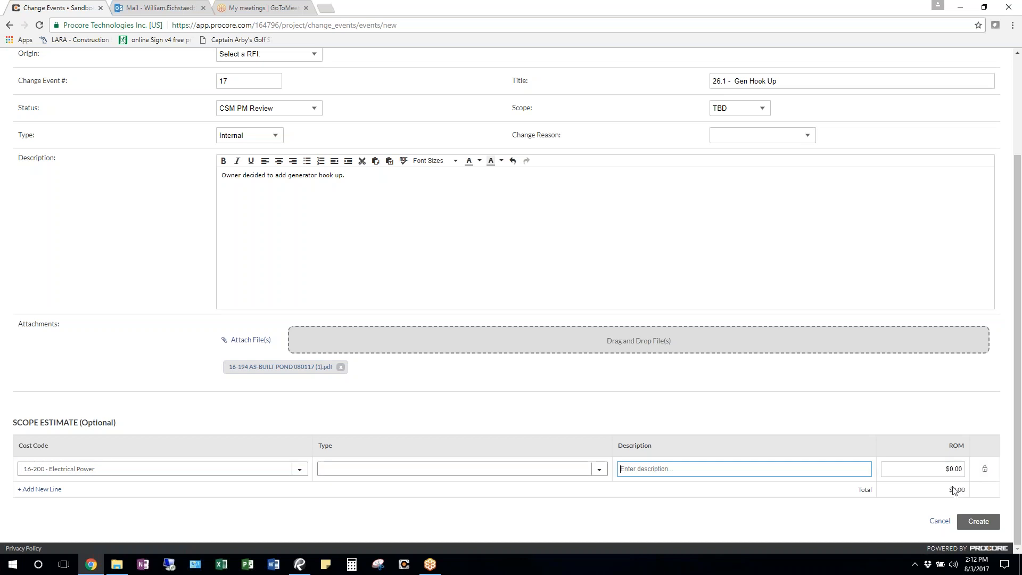
click(948, 468)
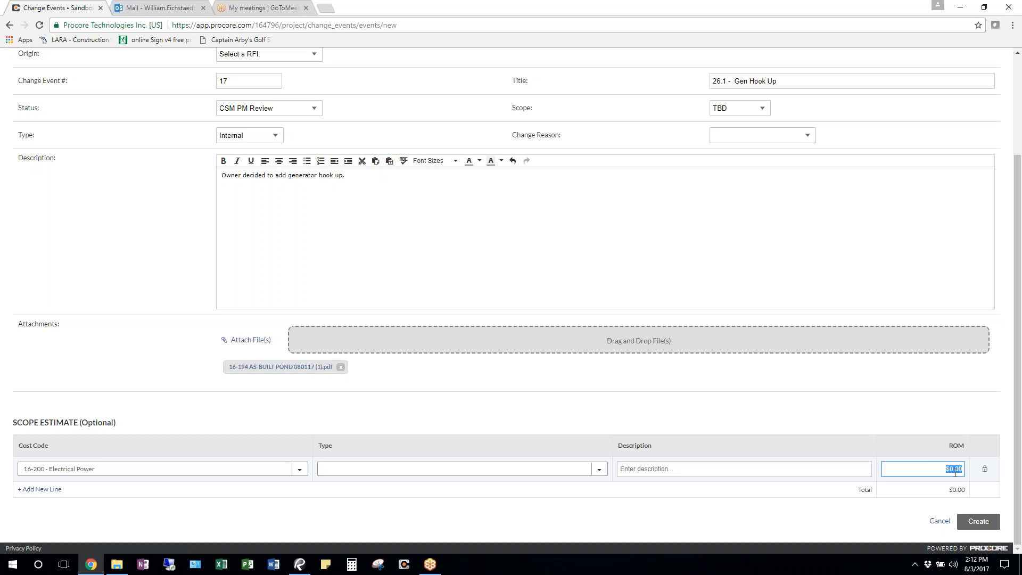
text(5,000.00)
click(869, 510)
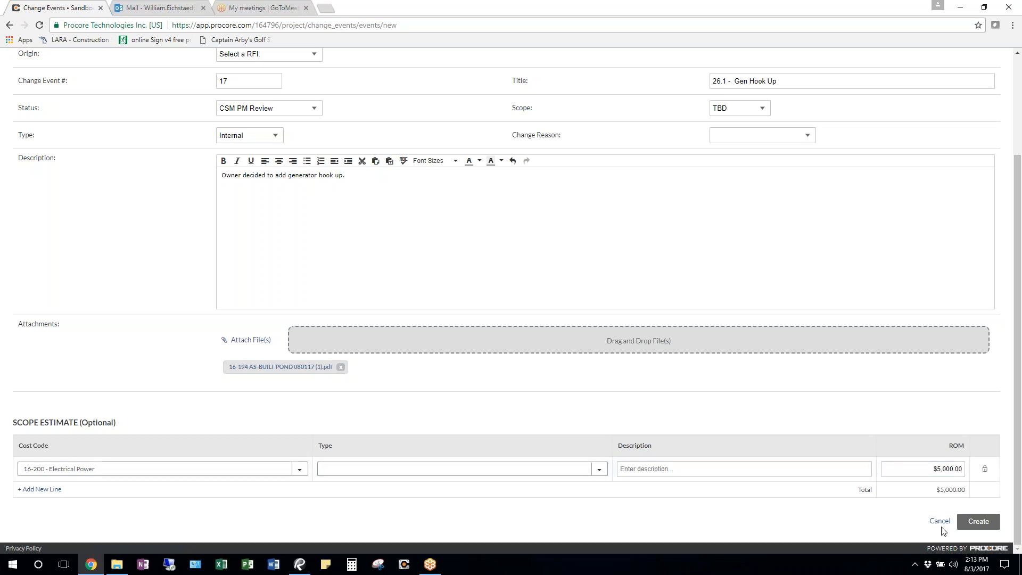
Add a second scope estimate line with the cost code 06-100 - Rough Carpentry.
click(40, 489)
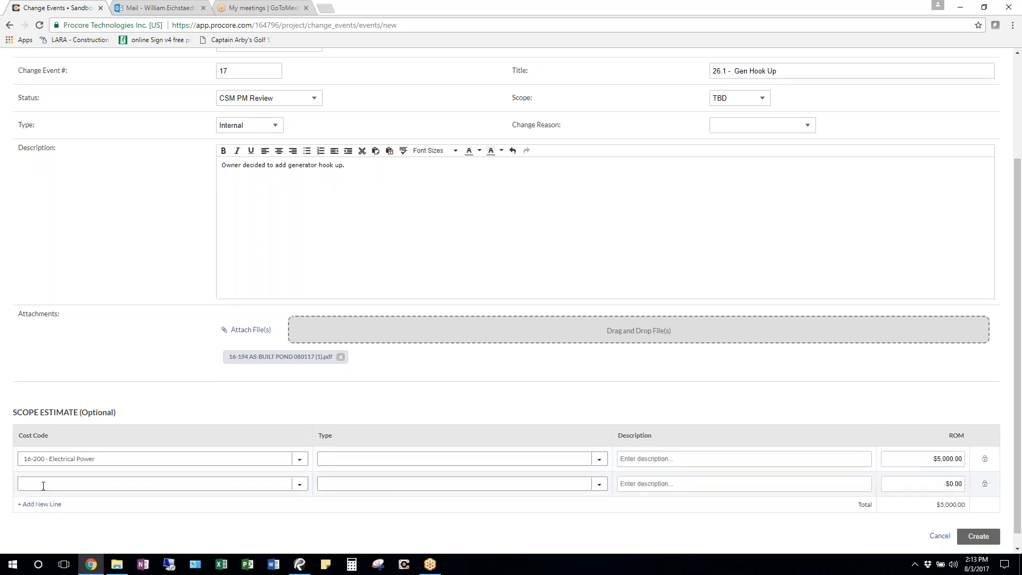
click(300, 484)
scroll(245, 495, down, 3)
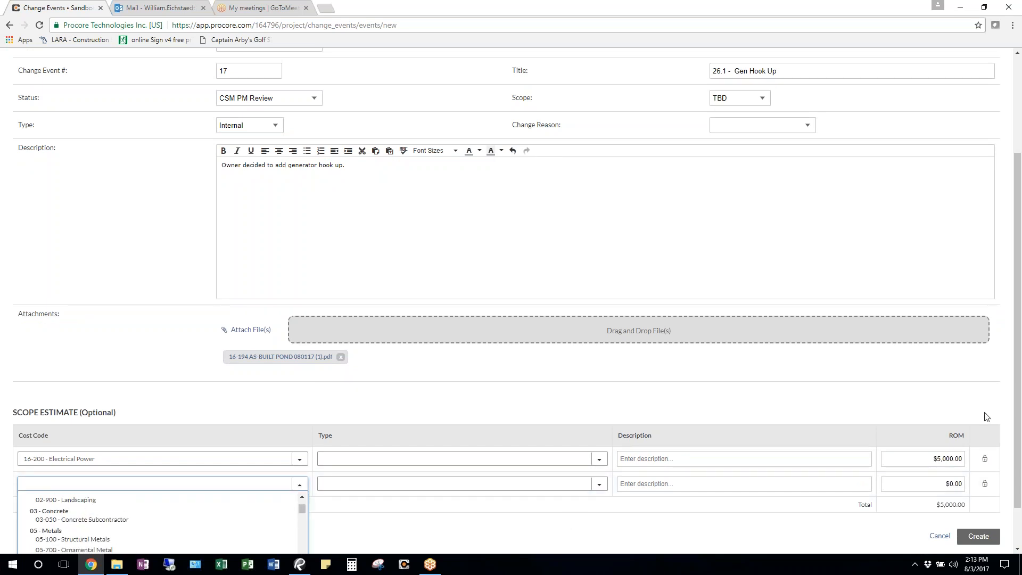
scroll(572, 521, down, 1)
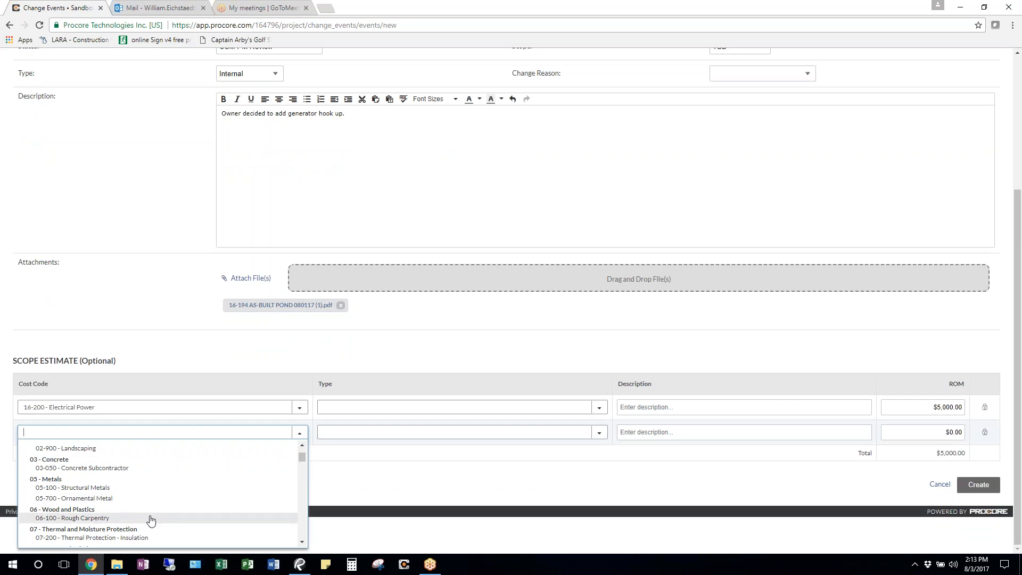
click(119, 518)
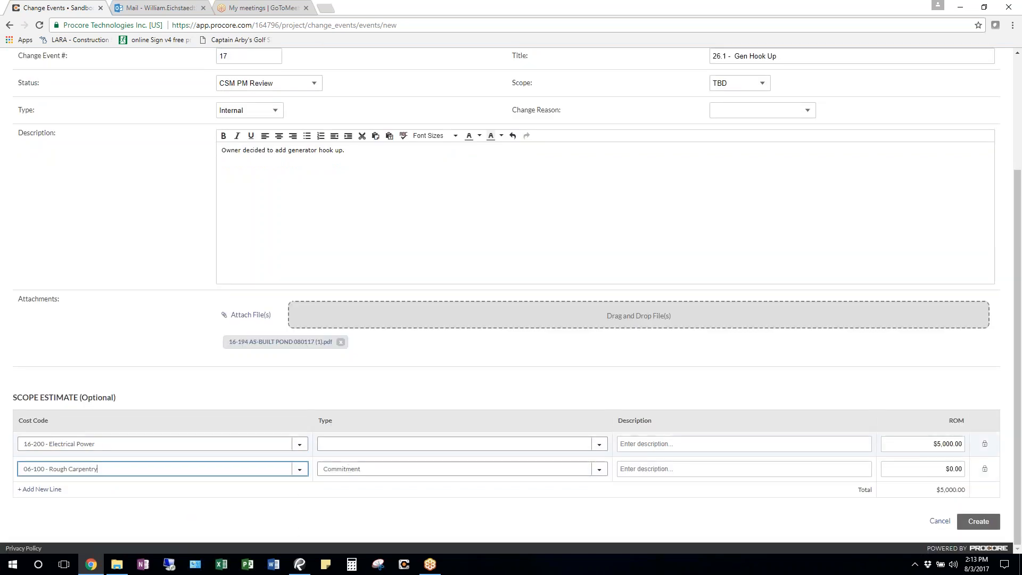
Describe the Rough Carpentry line as "frame cabinet opening" and set its ROM to $250.00.
click(660, 470)
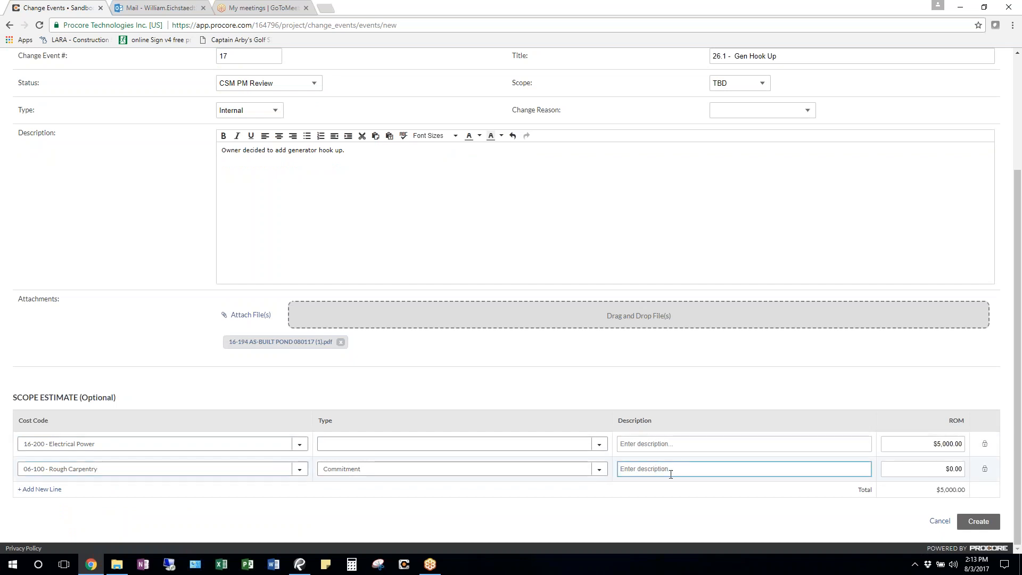
text(frame cabinet opening)
click(961, 469)
text(250.00)
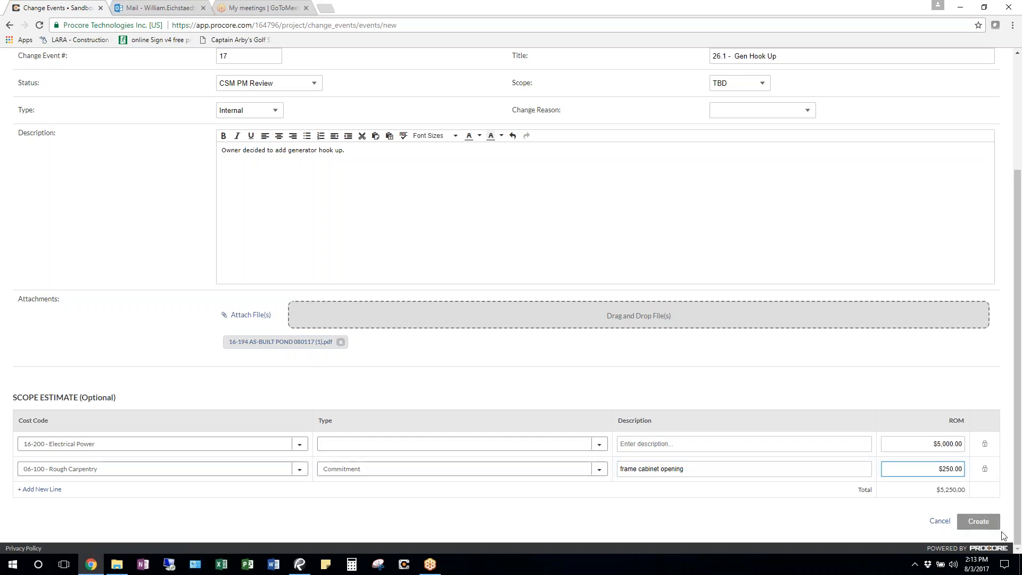
Set the change reason to Client Request and create the change event.
click(971, 523)
click(765, 263)
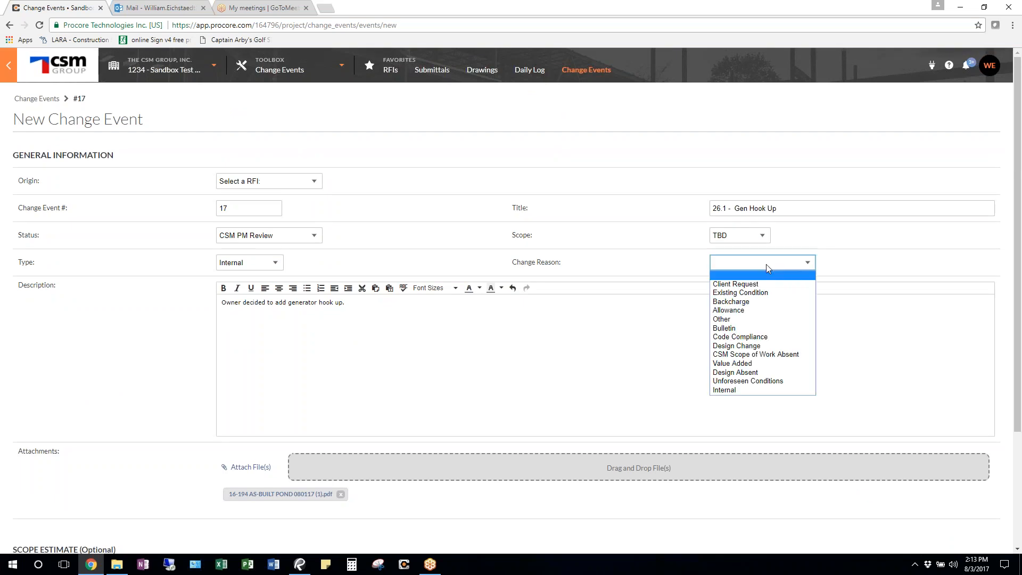
click(758, 285)
click(569, 359)
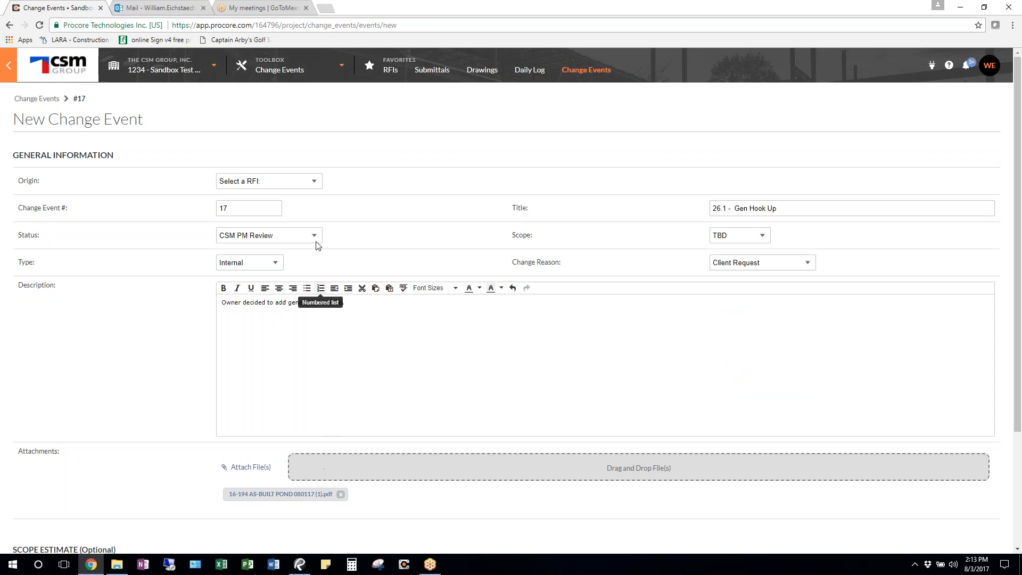
scroll(441, 380, down, 3)
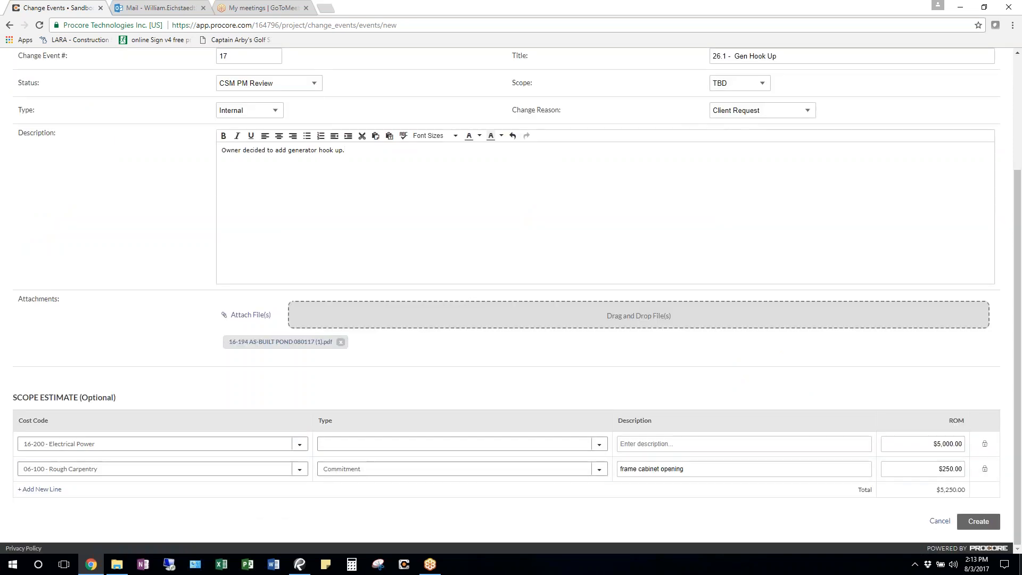
click(981, 525)
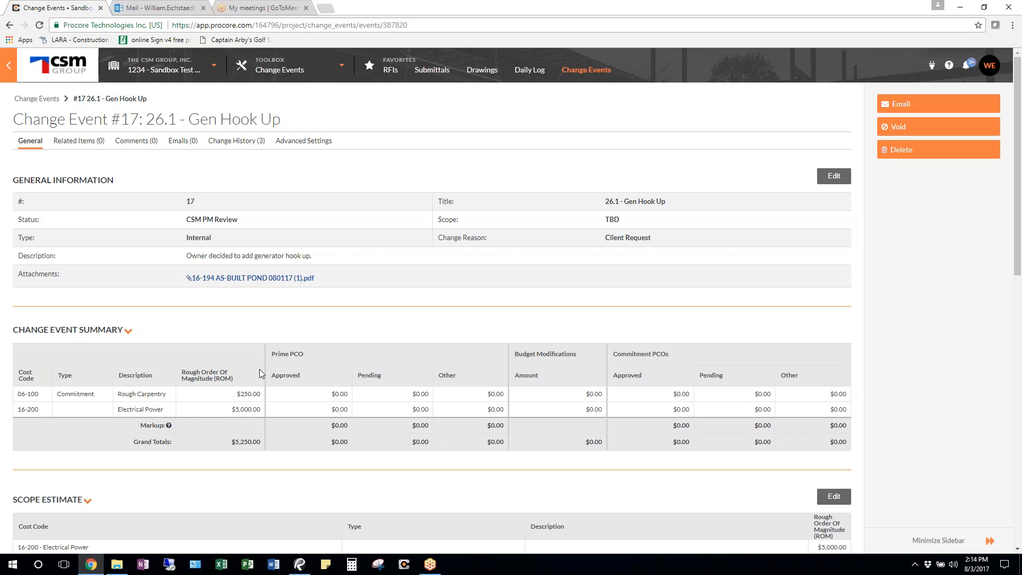
Review the created change event's summary, scope estimate, request for quotes, commitment PCO, prime PCO and budget modification sections.
scroll(338, 399, down, 3)
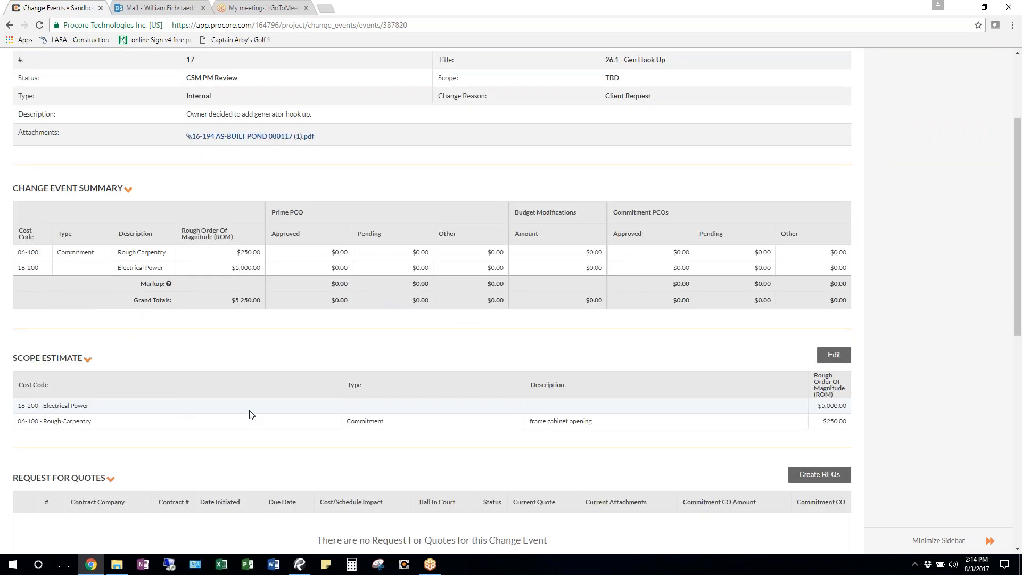
scroll(607, 438, down, 1)
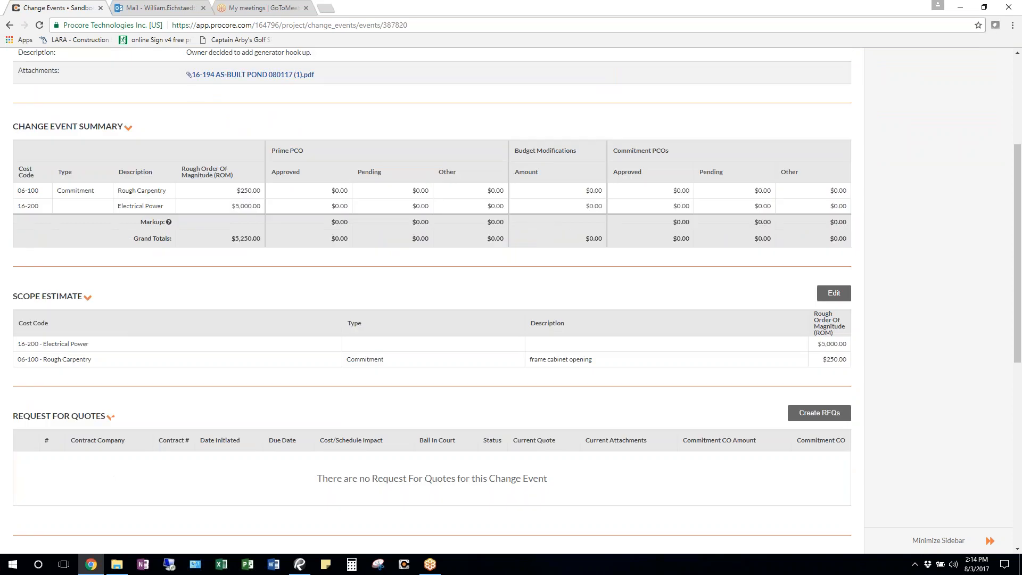
scroll(607, 436, down, 4)
scroll(503, 337, down, 3)
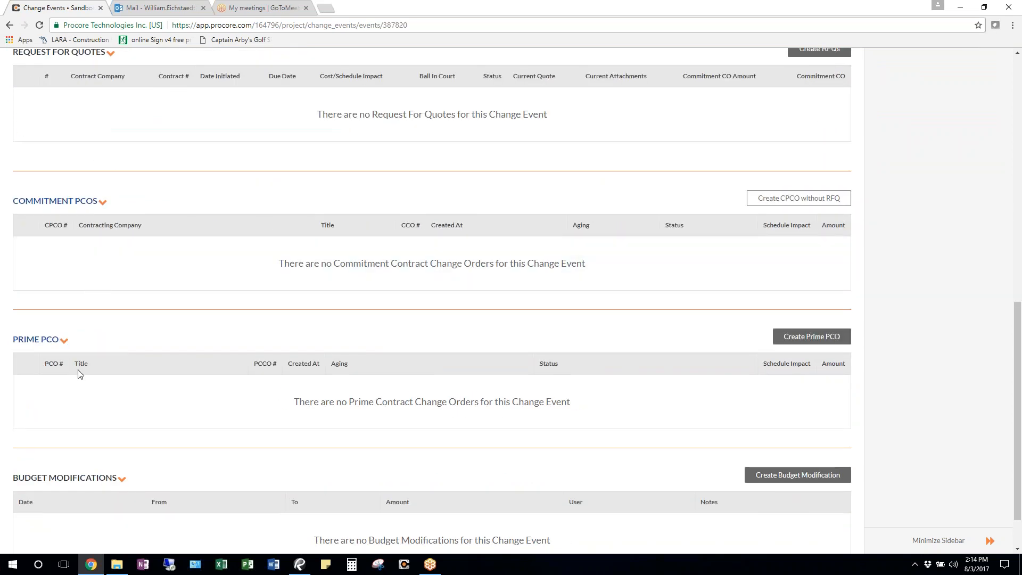
scroll(66, 346, down, 1)
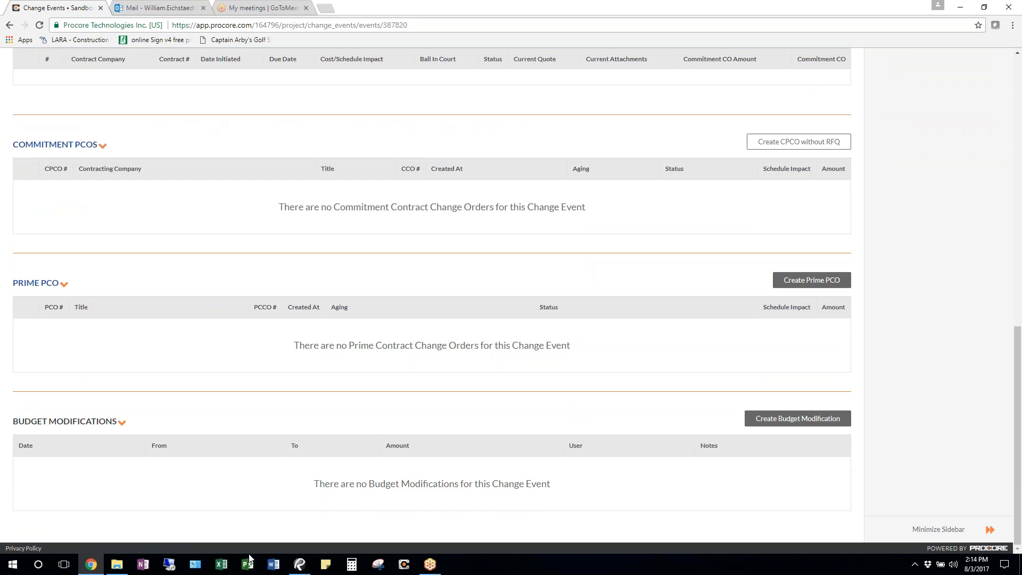
scroll(641, 307, up, 3)
scroll(643, 311, up, 2)
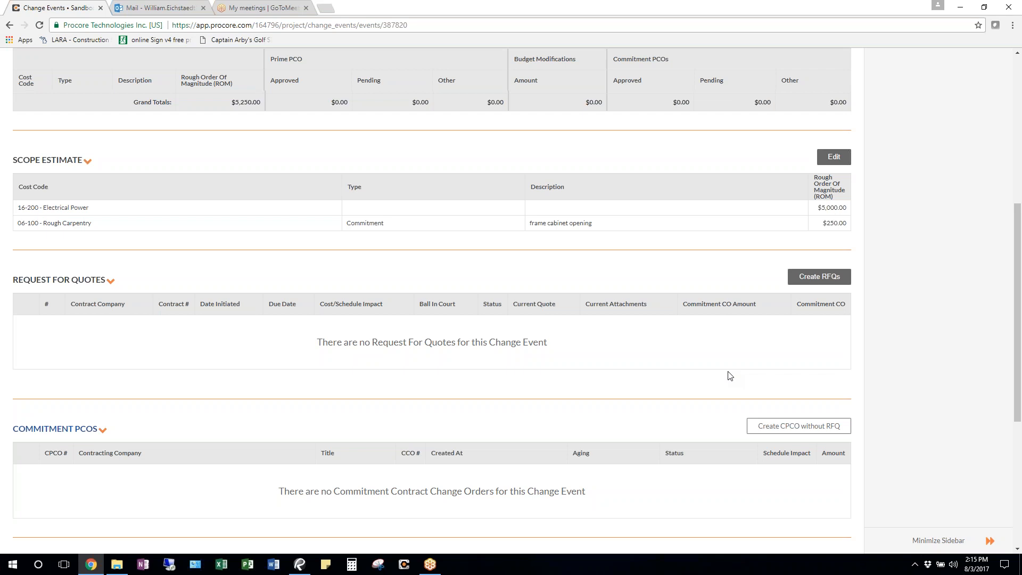
Start new RFQs for the change event and look over the people available for distribution without choosing anyone.
click(819, 279)
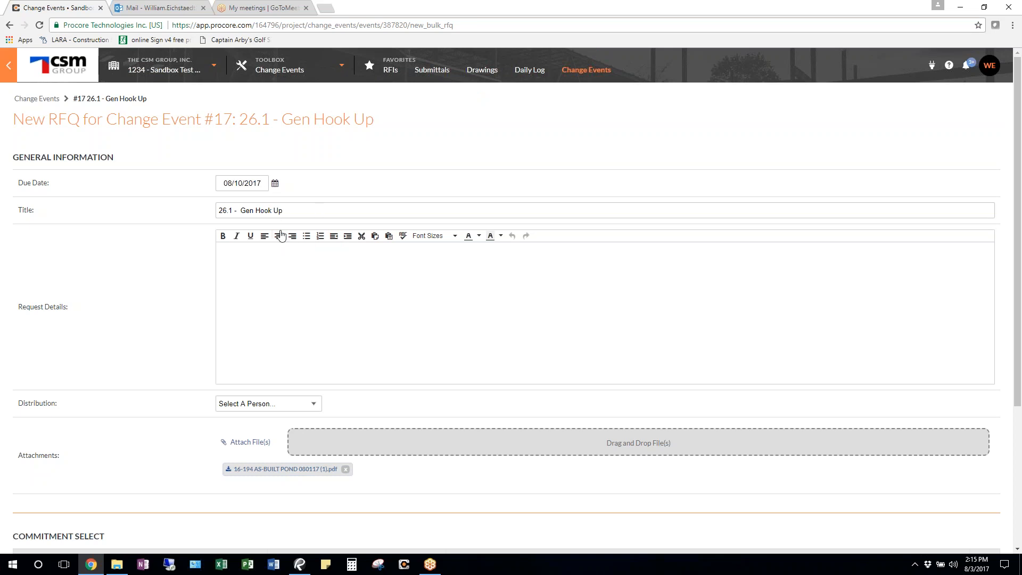
click(223, 251)
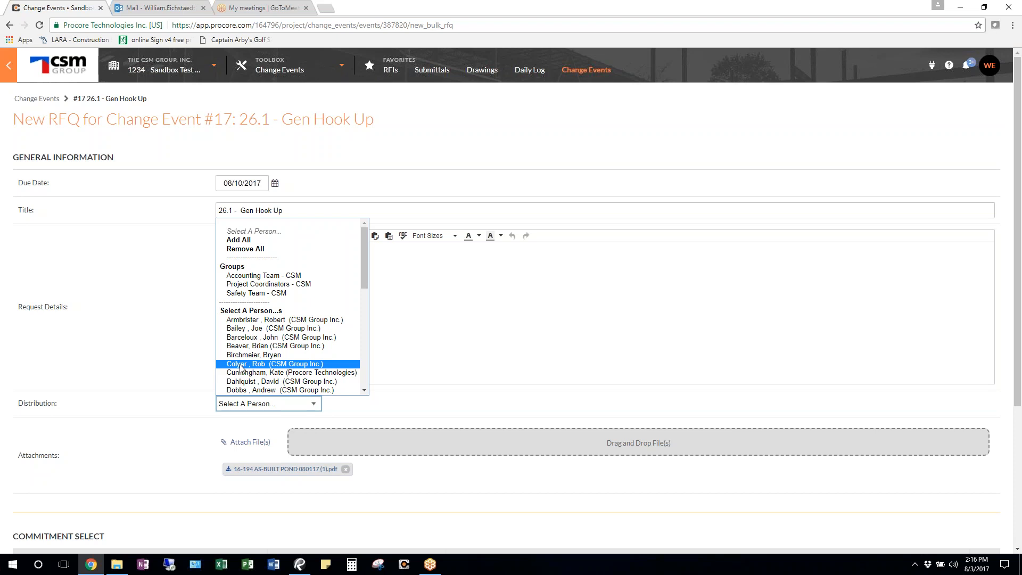
scroll(241, 367, down, 5)
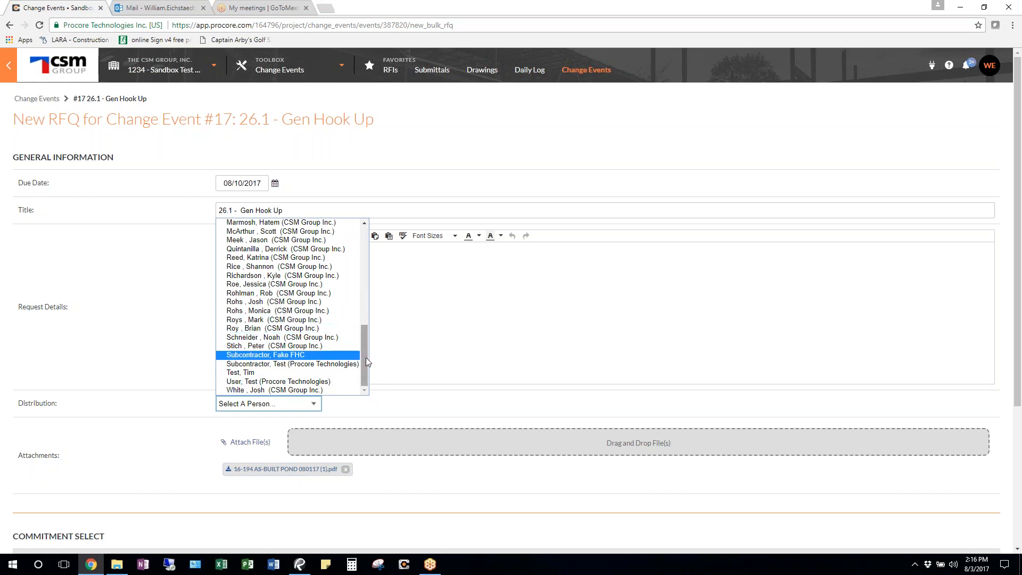
click(419, 338)
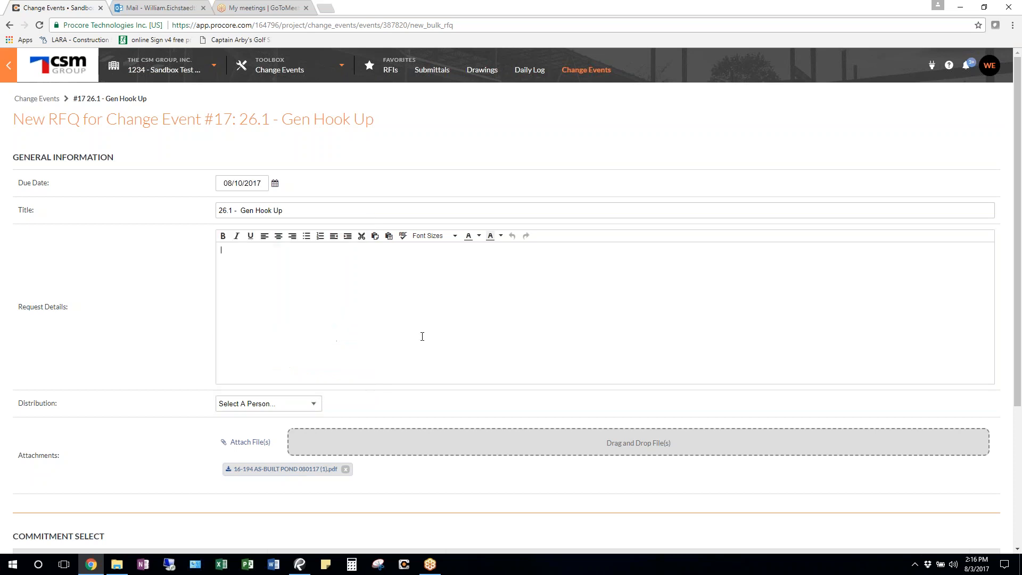
Assign a different CSM Group Inc. recipient to each of the first three commitments so they are included in the RFQs.
scroll(374, 393, down, 2)
scroll(373, 392, down, 1)
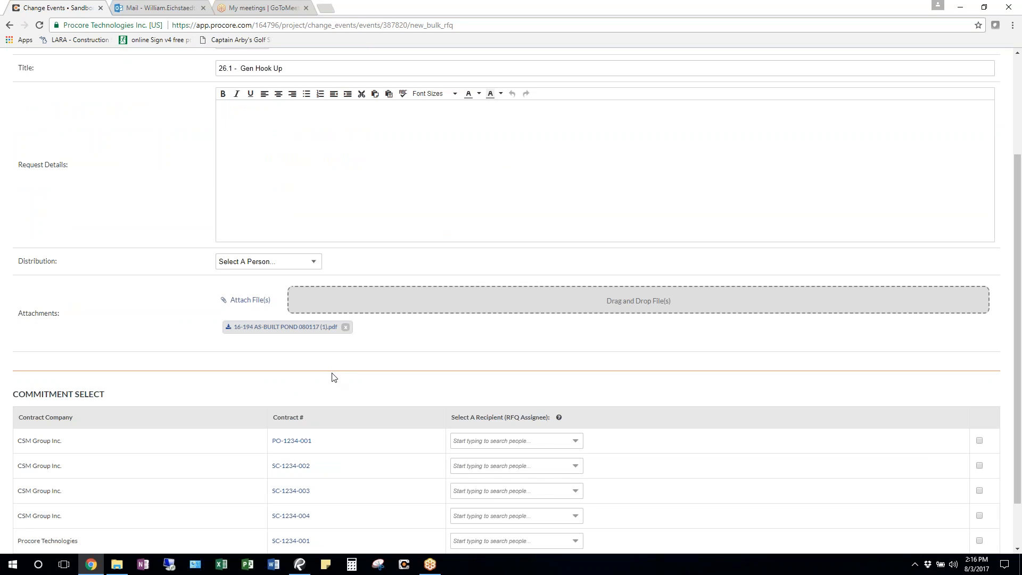
scroll(332, 377, down, 2)
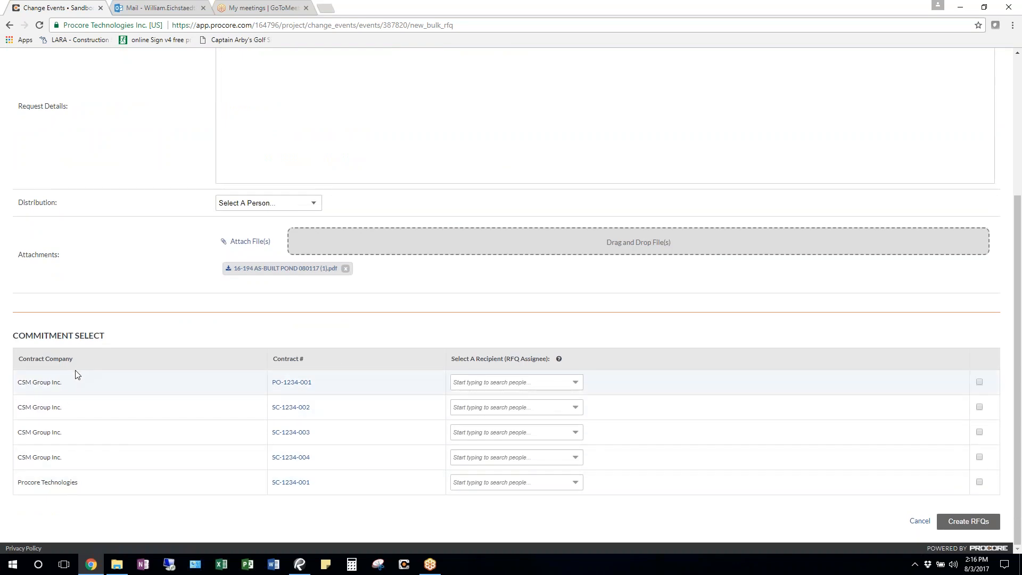
click(575, 382)
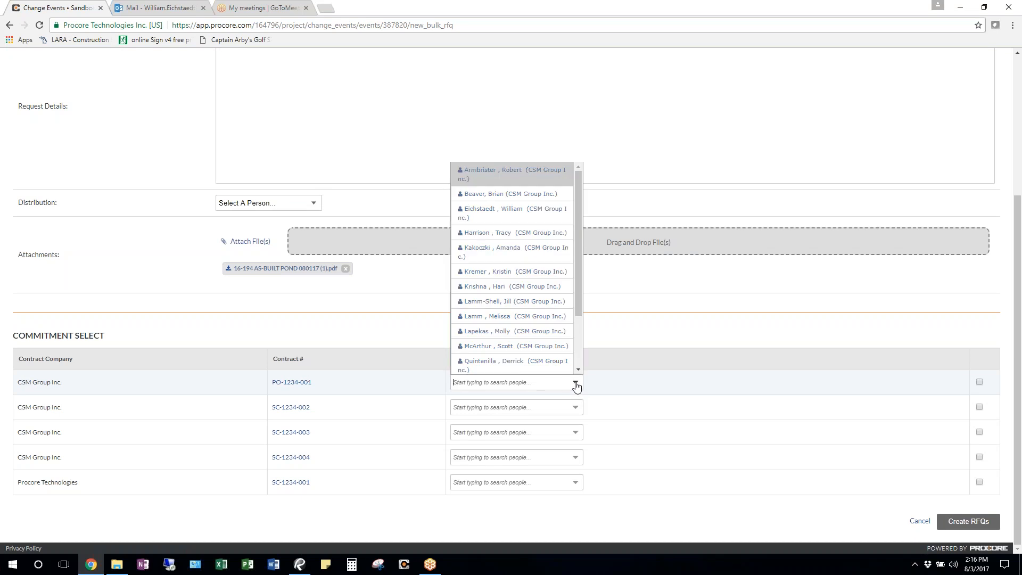
click(547, 346)
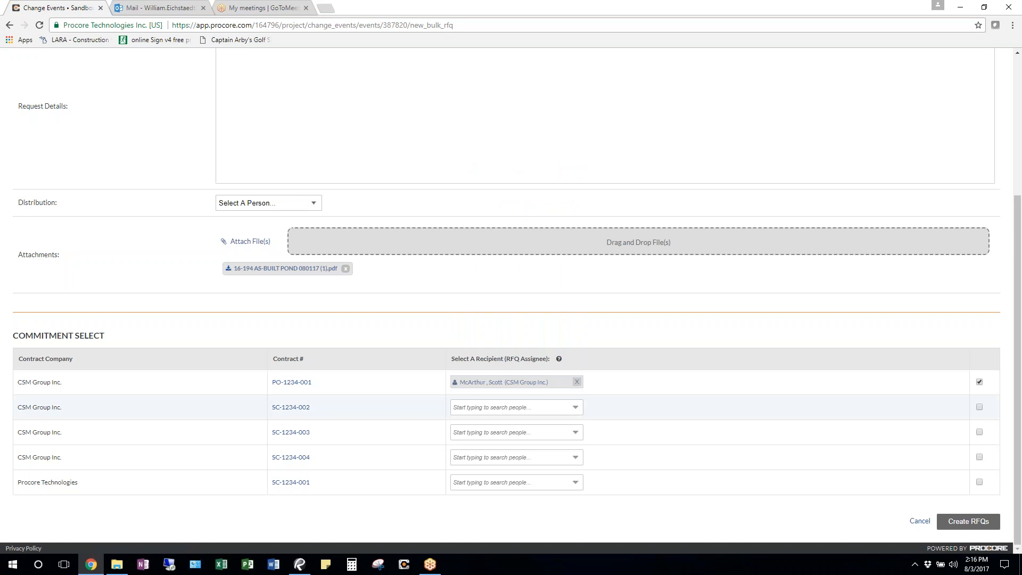
click(575, 407)
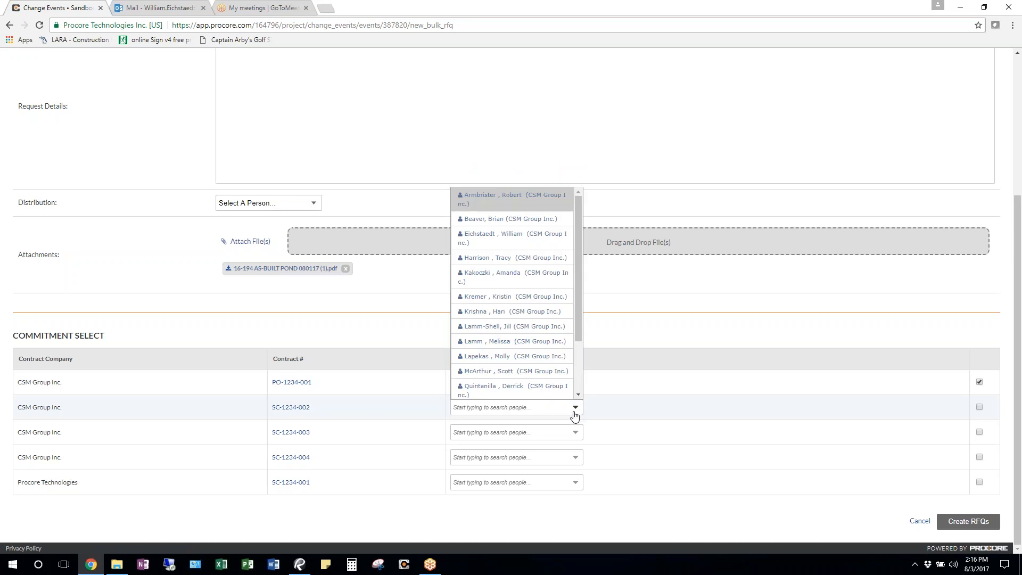
click(547, 388)
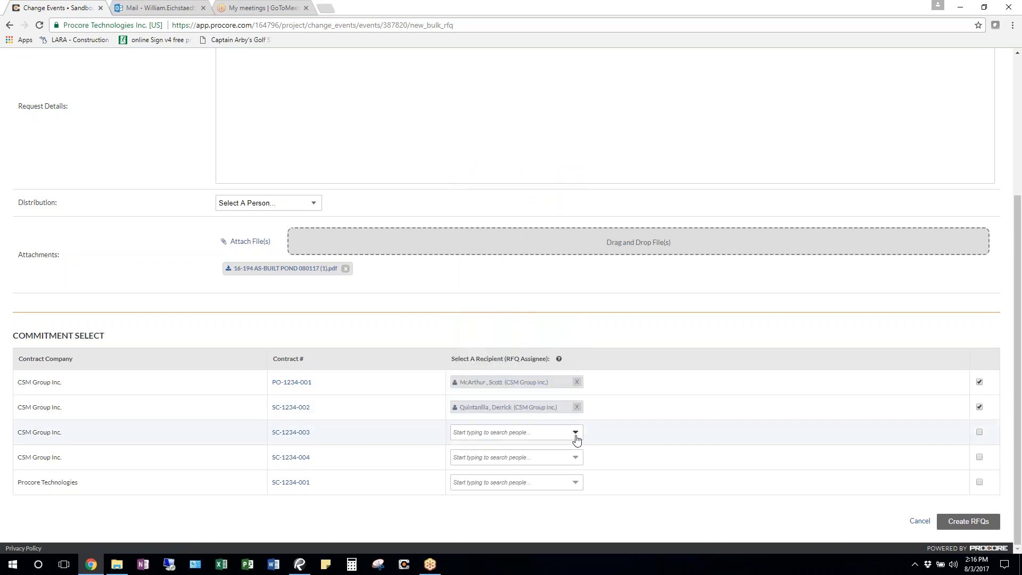
click(575, 432)
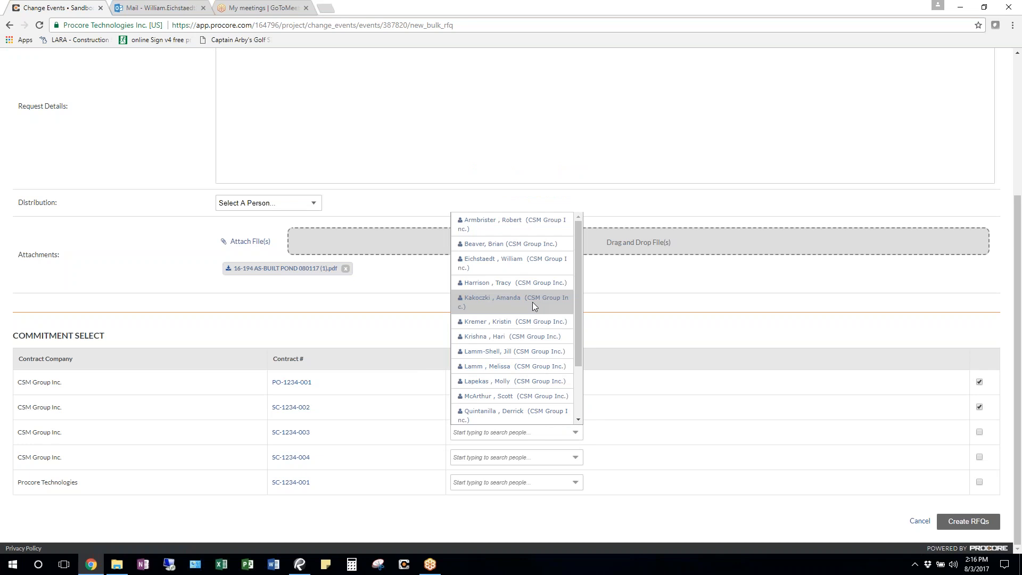
click(530, 264)
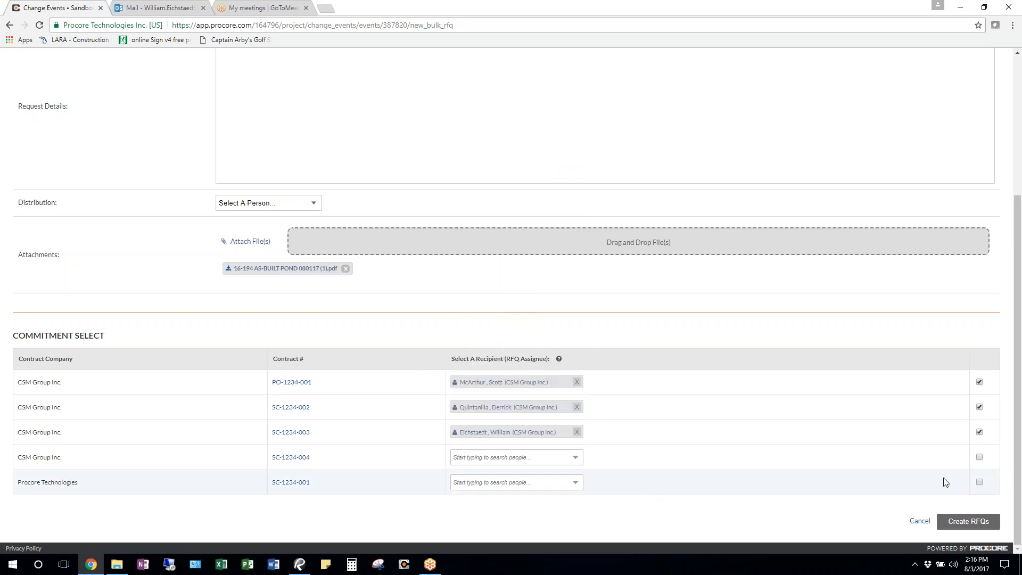
Check the RFQ's general information and add one CSM Group Inc. person to its distribution list.
scroll(759, 280, up, 3)
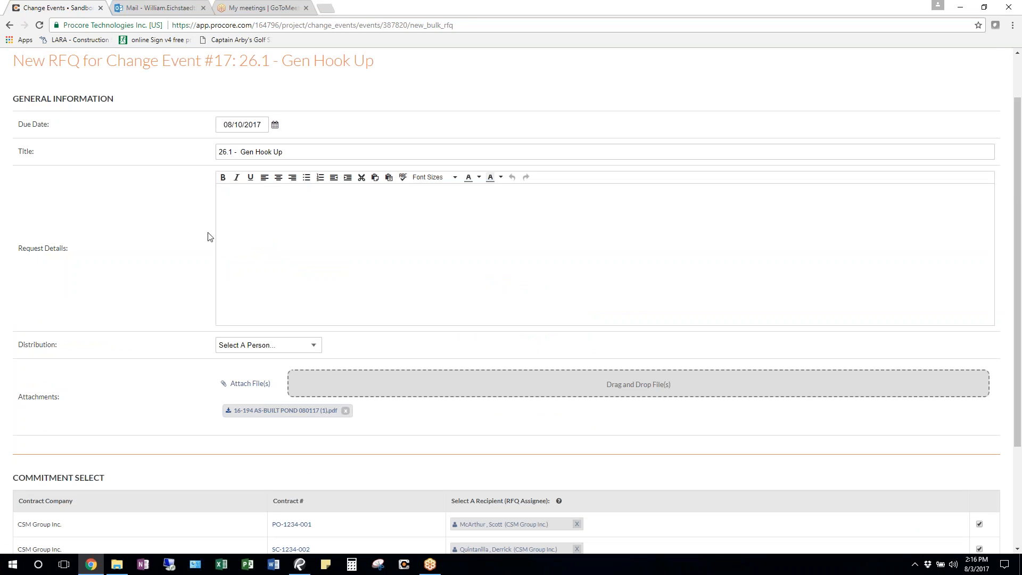
scroll(420, 260, down, 3)
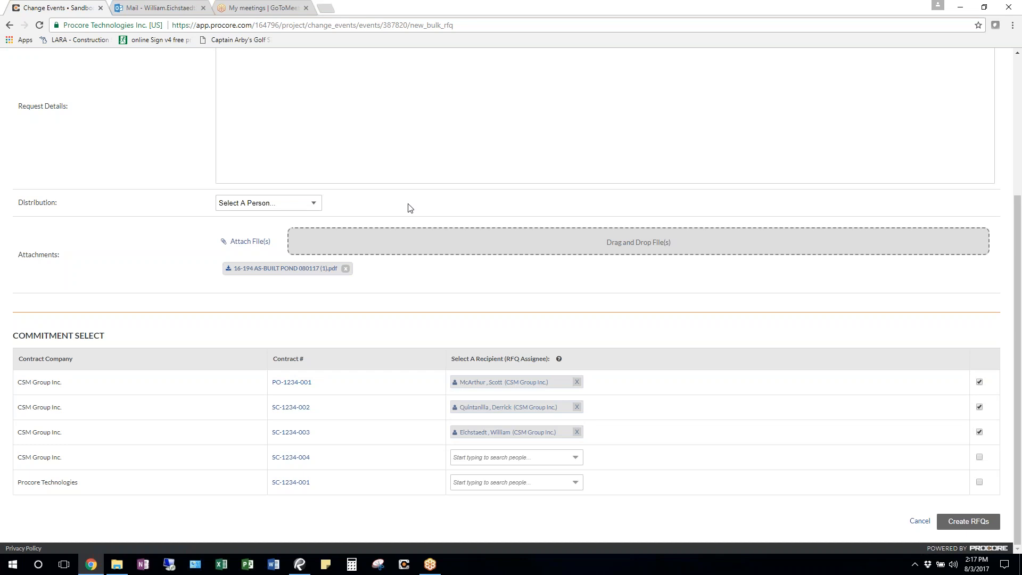
click(312, 206)
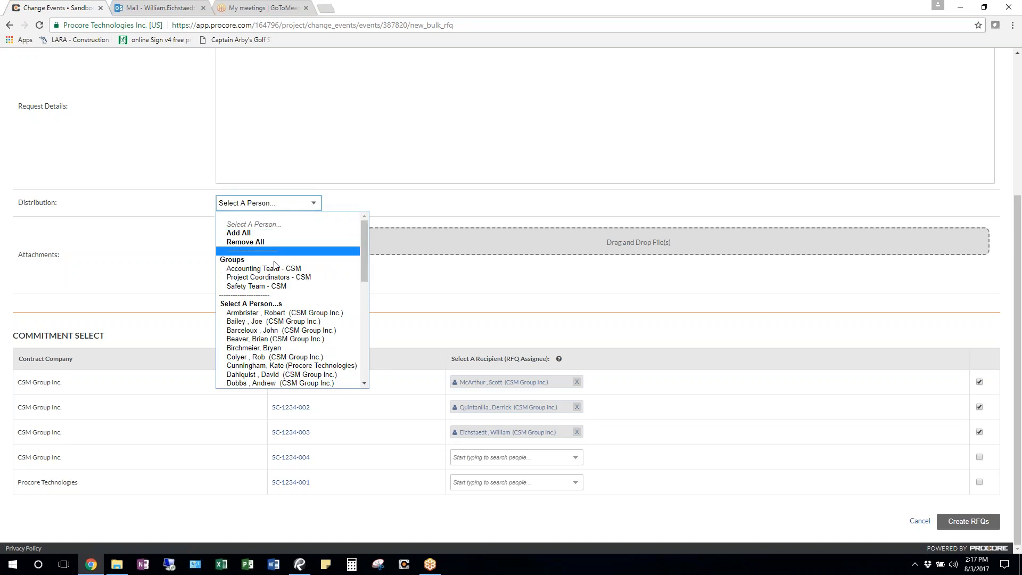
click(272, 340)
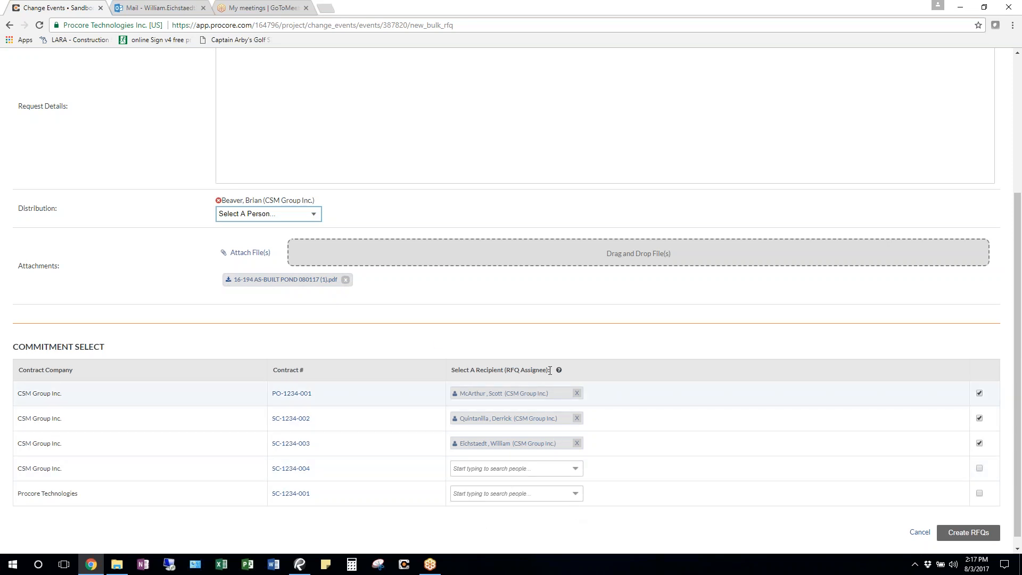
Create the RFQs for the three selected commitments and check them in the change event's request for quotes section.
click(968, 533)
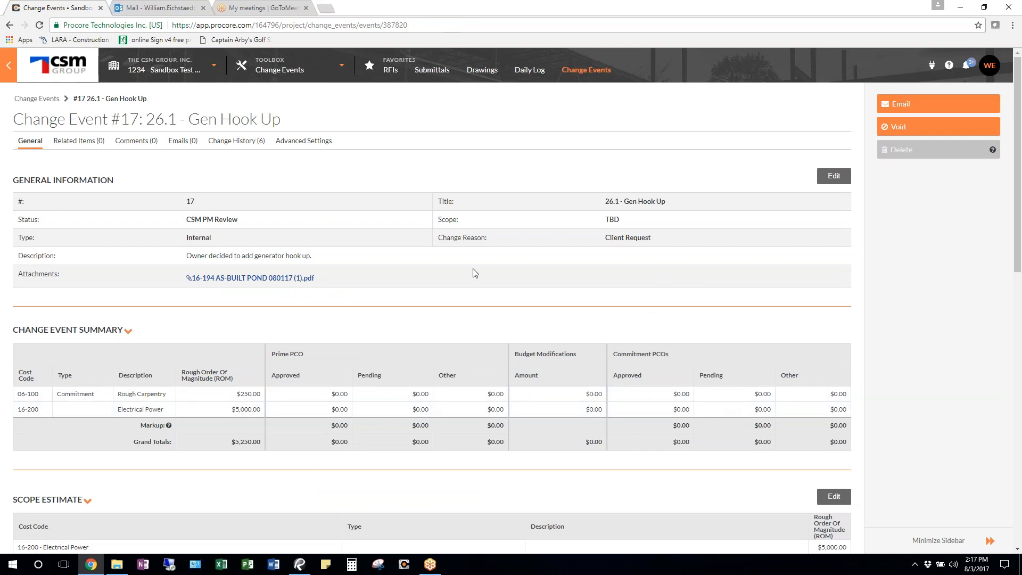
scroll(473, 272, down, 5)
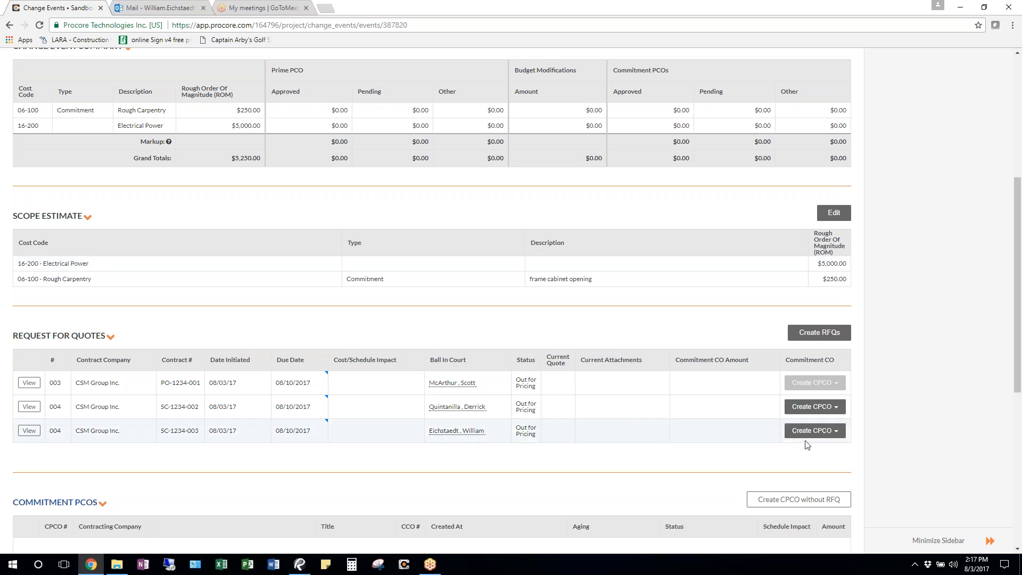
scroll(805, 437, up, 6)
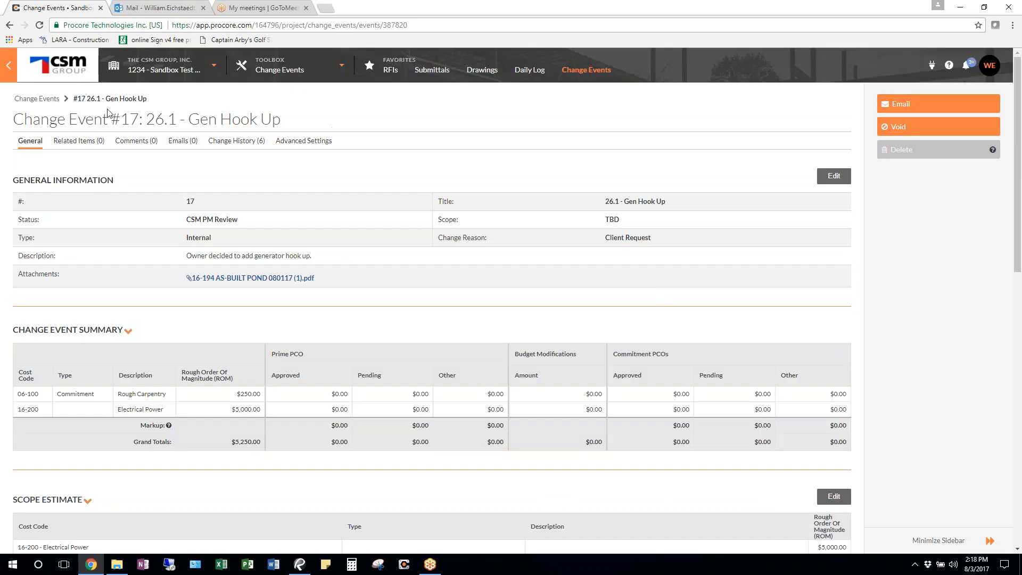
Switch to Outlook, open the Gen Hook Up RFQ notification due 08/10/17, and answer Yes to the cost or schedule impact question.
click(155, 8)
scroll(242, 488, down, 3)
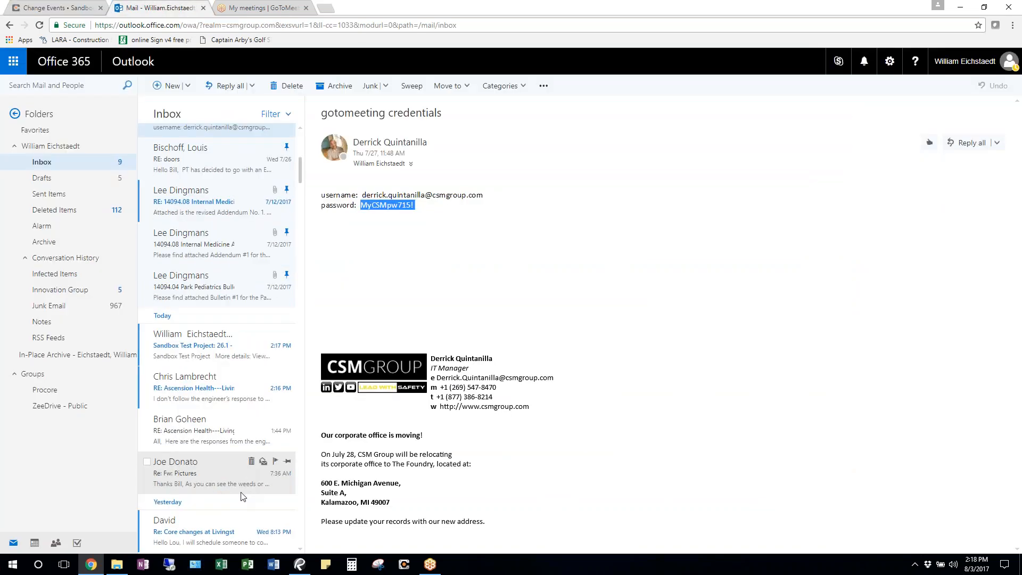
click(219, 342)
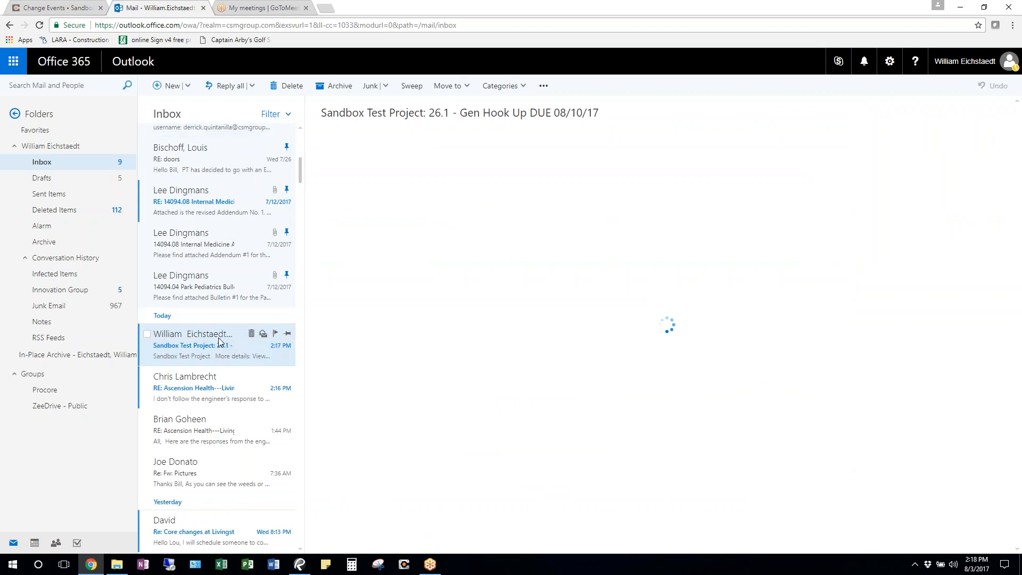
scroll(378, 375, down, 1)
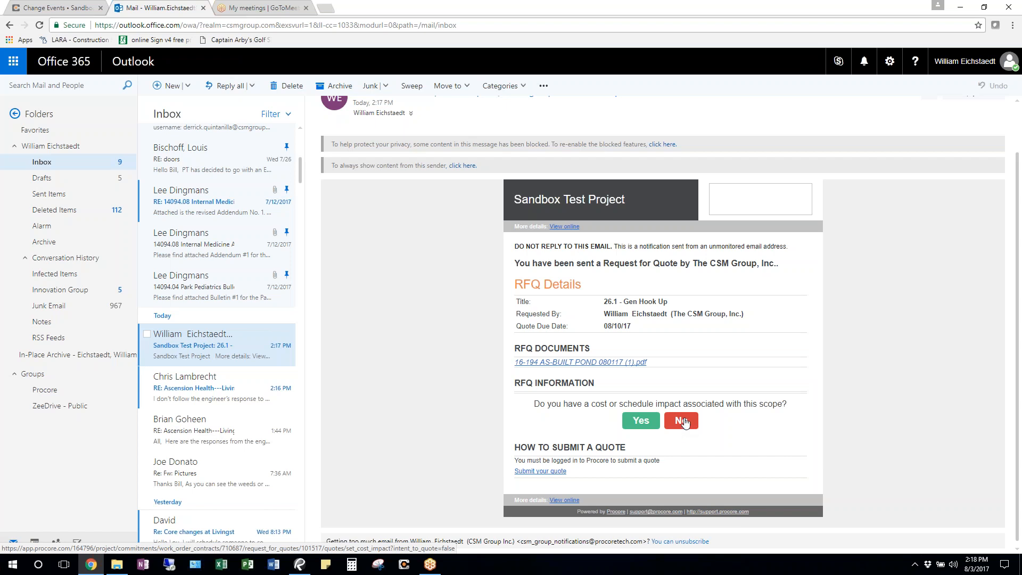
click(641, 420)
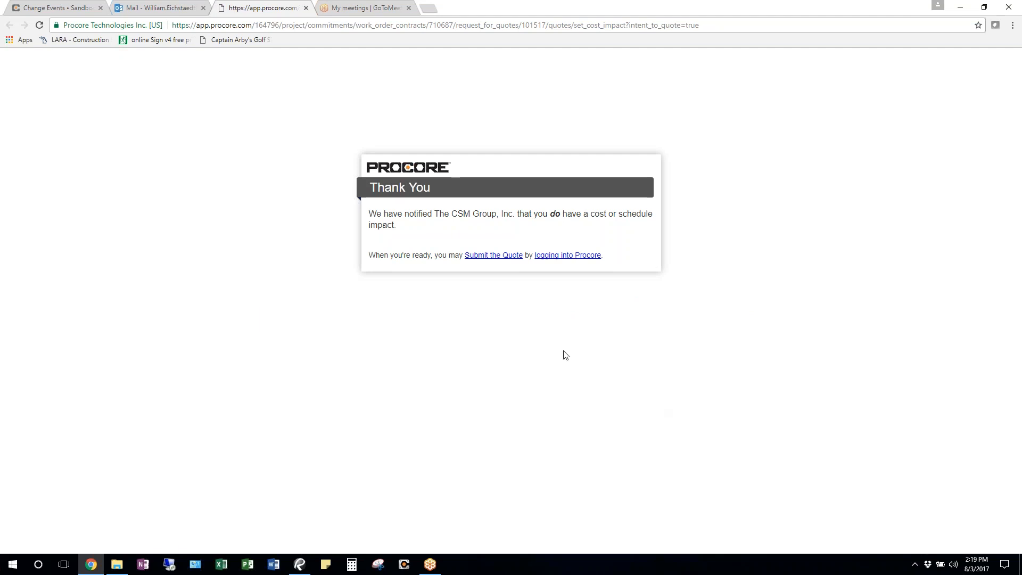
Continue to the quote submission for RFQ #004 and post a response with a $250.00 quote and a 1-day schedule impact.
click(500, 261)
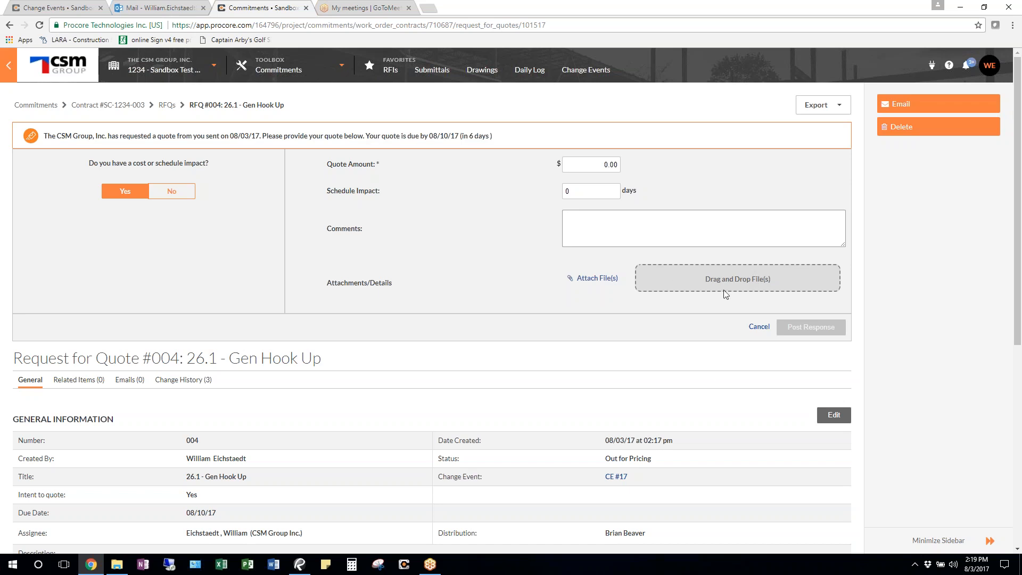
scroll(723, 294, down, 5)
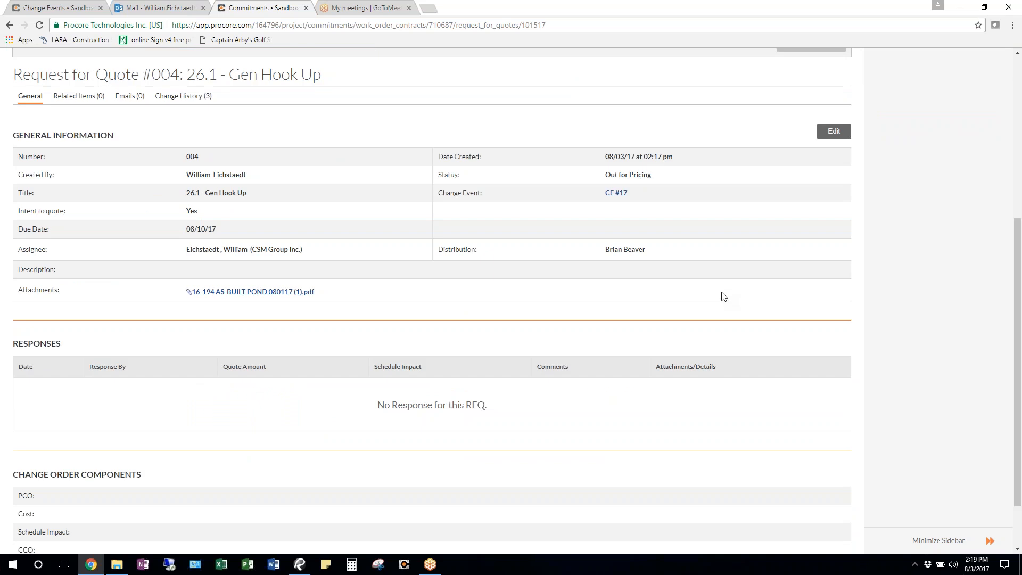
scroll(724, 296, up, 1)
scroll(725, 297, up, 4)
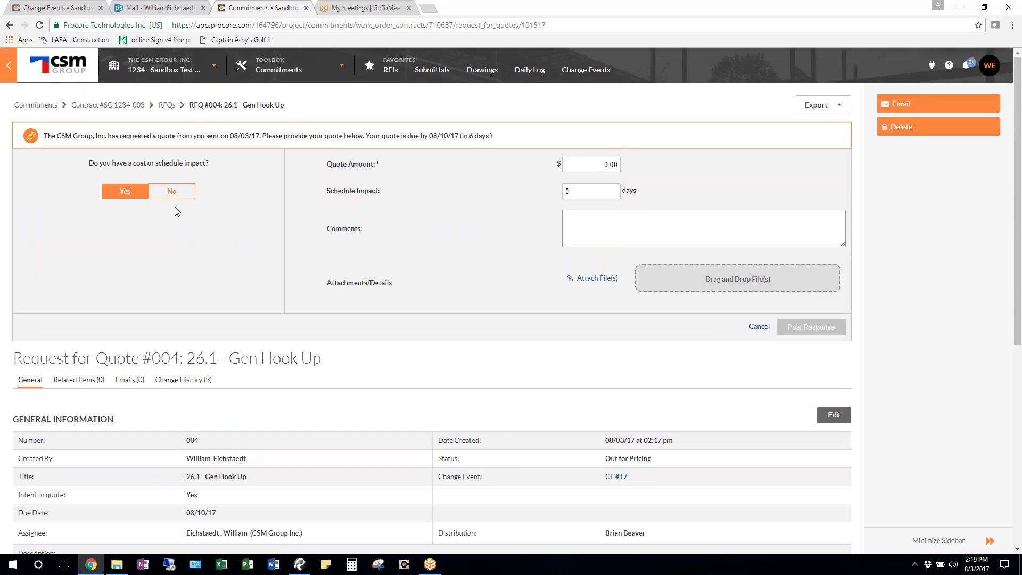
click(126, 193)
click(588, 168)
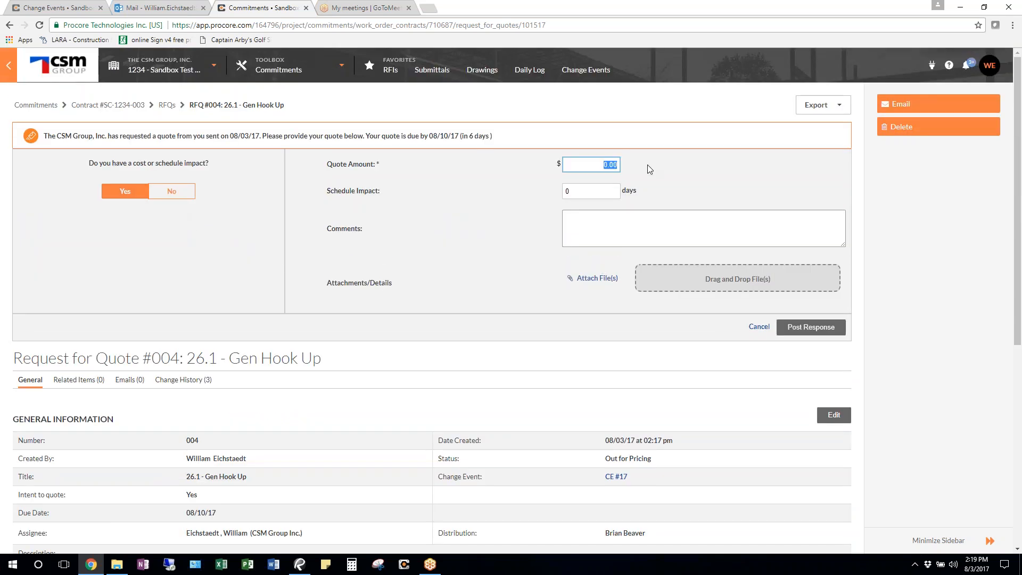
text(250.00)
click(603, 193)
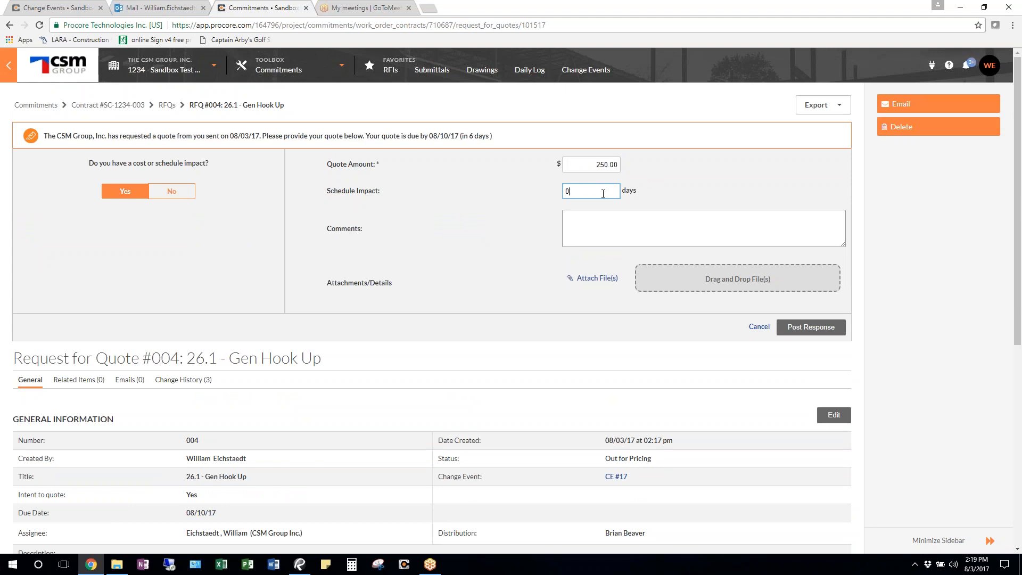
click(621, 219)
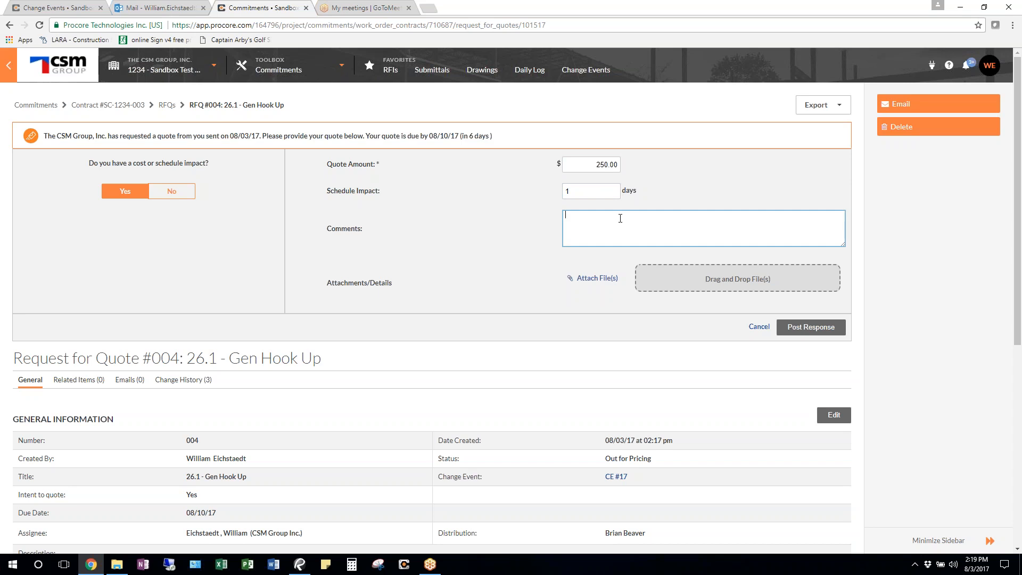
click(807, 330)
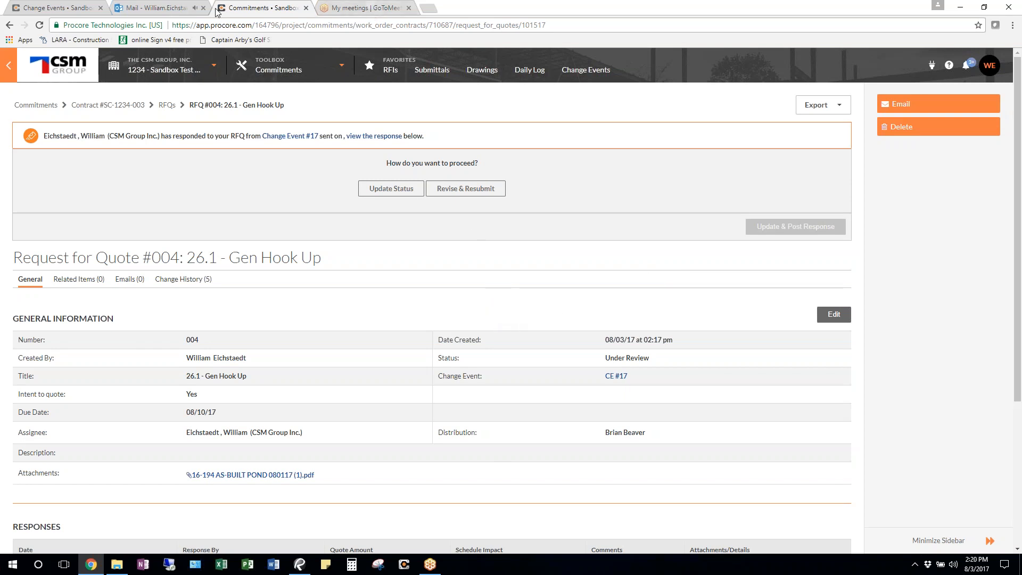
Switch back to Outlook and read the new notification about the submitted response to RFQ #004.
click(152, 9)
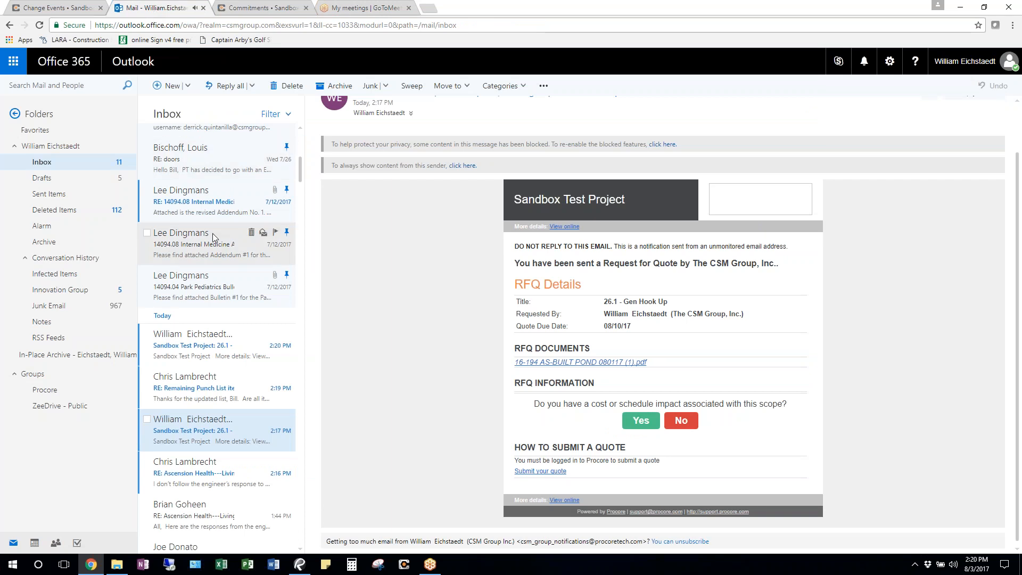
click(218, 343)
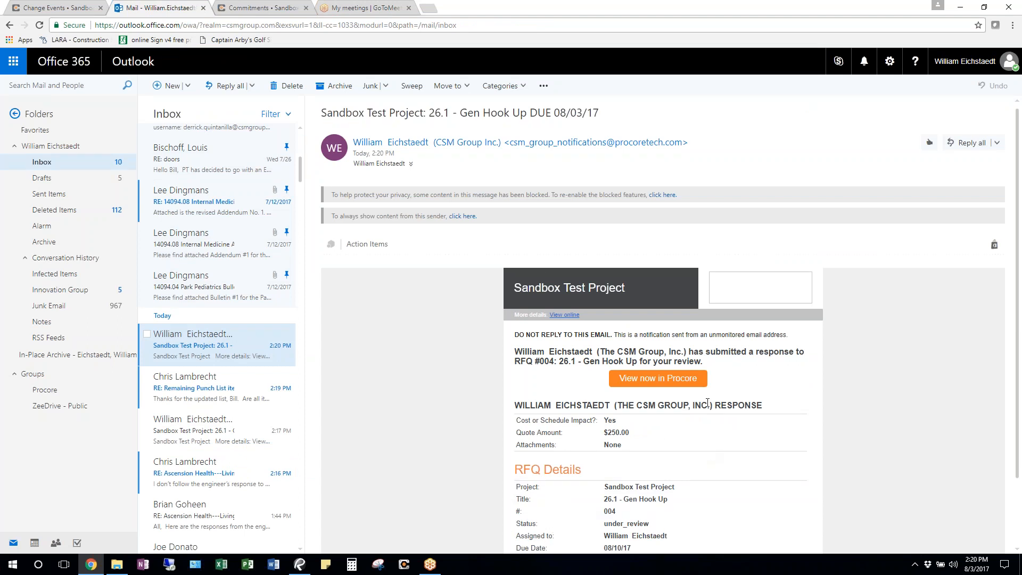
scroll(751, 384, down, 1)
scroll(751, 384, down, 2)
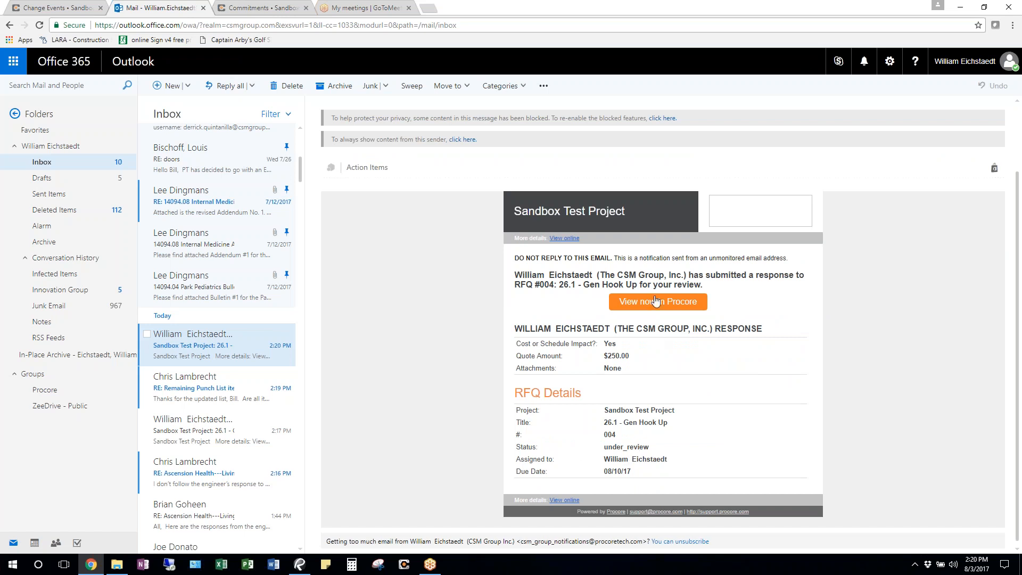
Return to Procore, reopen change event #17 from the change events list, and check the CPCO creation options for the SC-1234-003 quote.
click(73, 11)
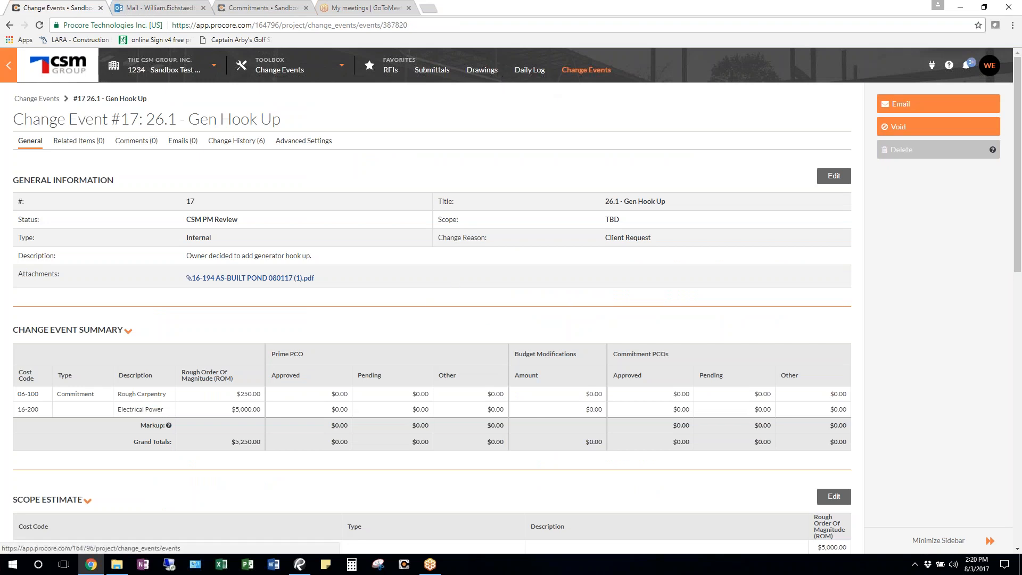
click(28, 100)
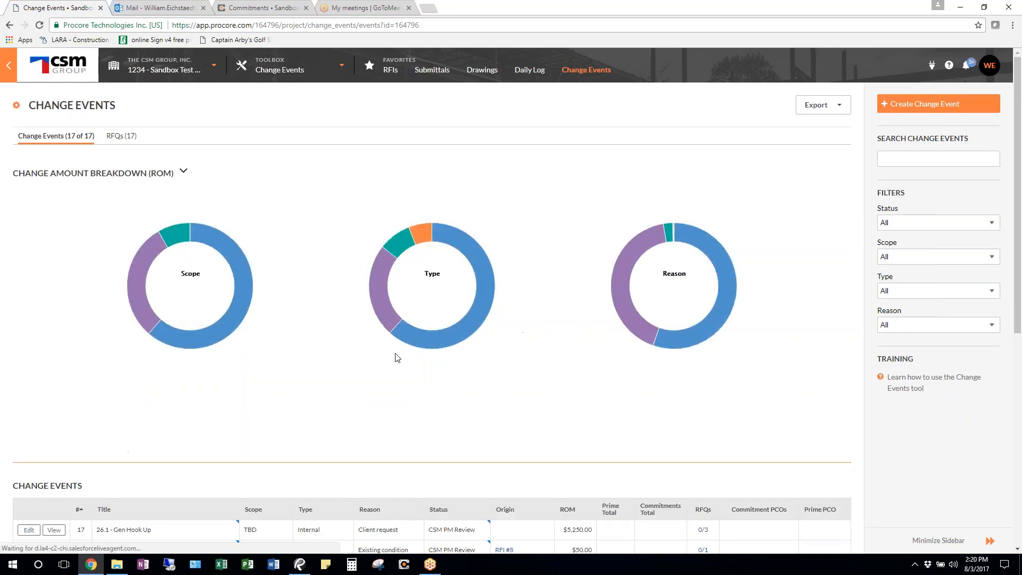
scroll(433, 352, down, 4)
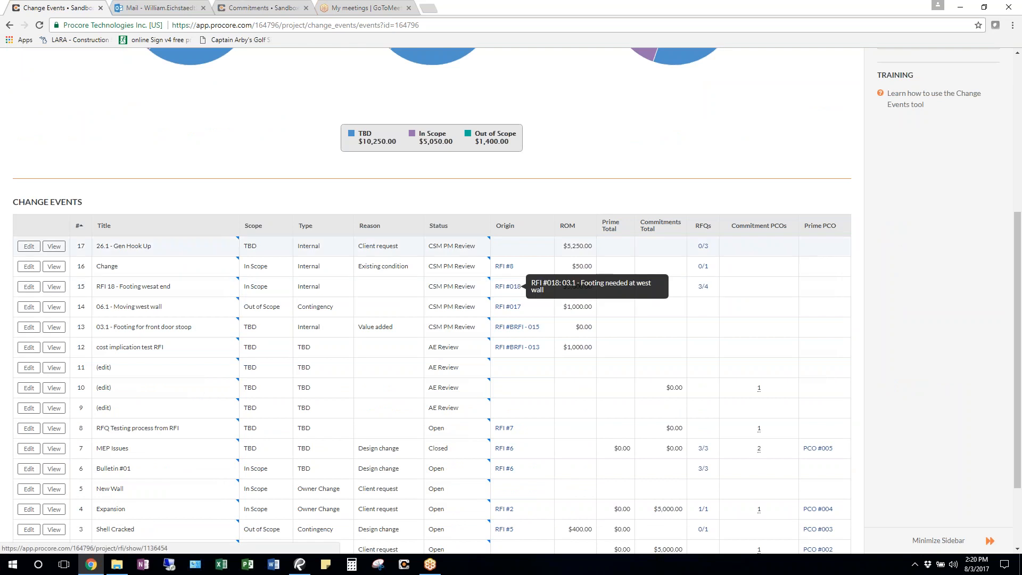
click(53, 246)
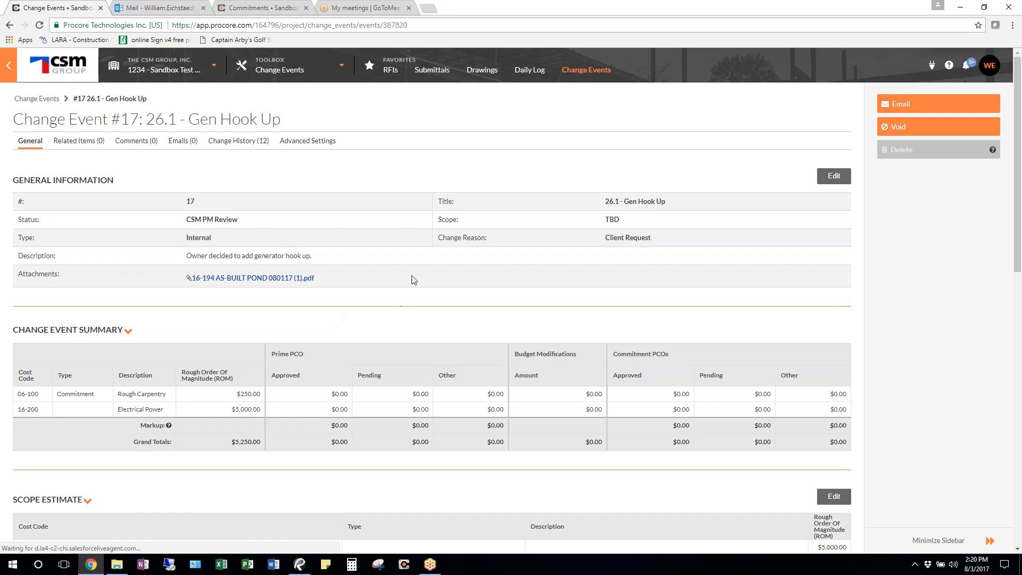
scroll(423, 266, down, 3)
scroll(566, 426, down, 3)
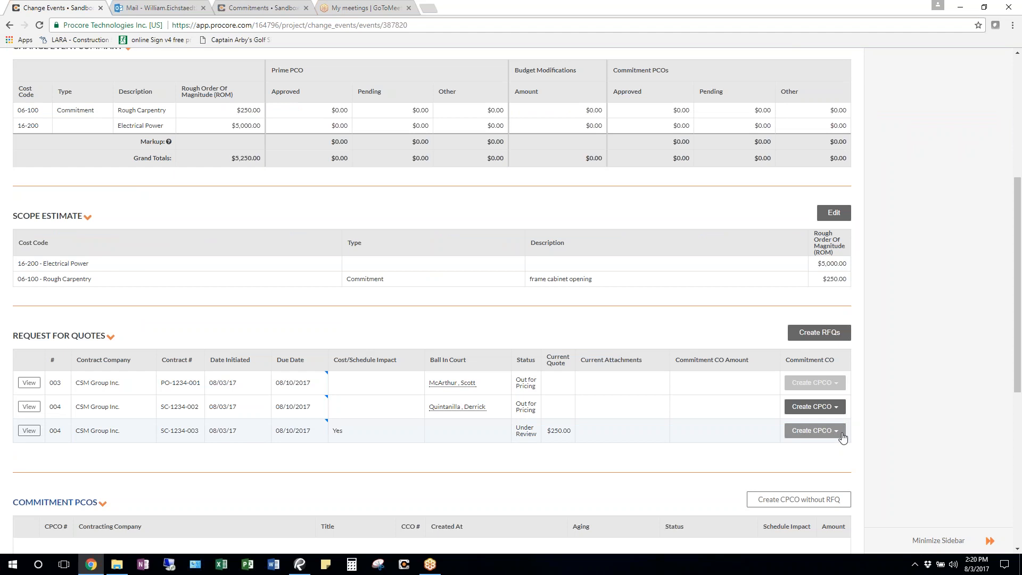
click(838, 433)
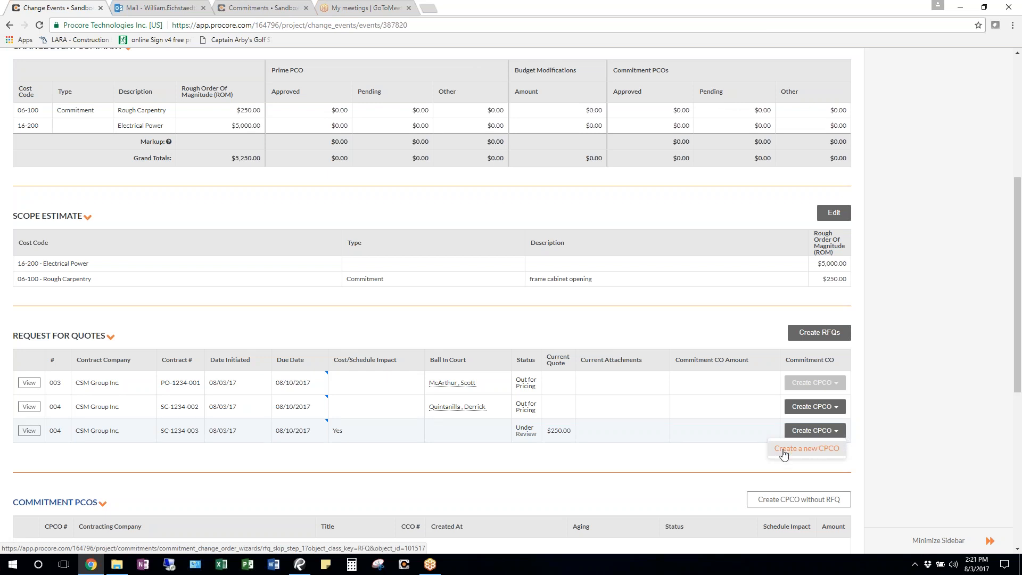
scroll(738, 435, up, 5)
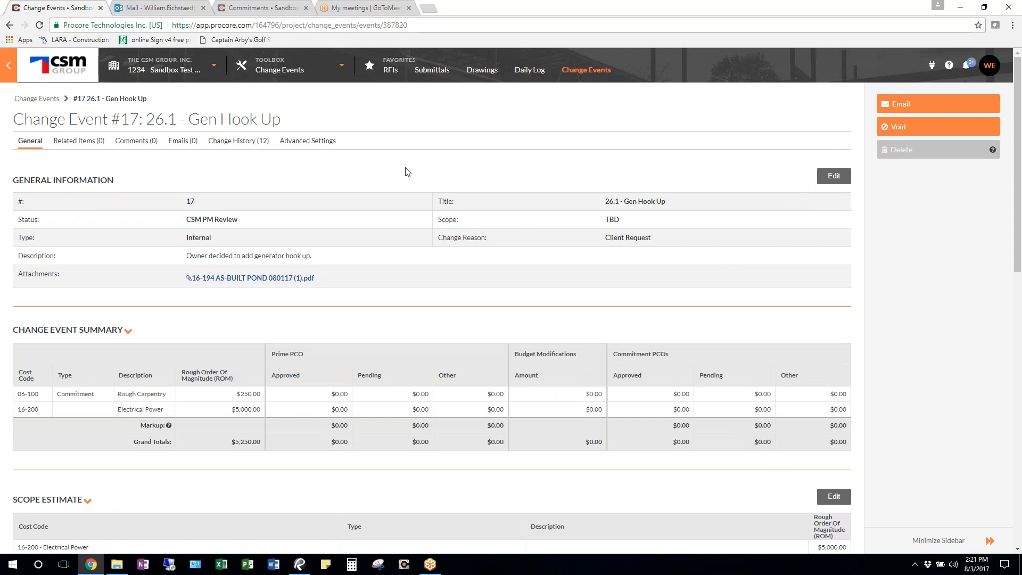
Open change event #17 for editing from the list and look over its fields, scope estimate and the project's available tools without changing anything.
click(38, 99)
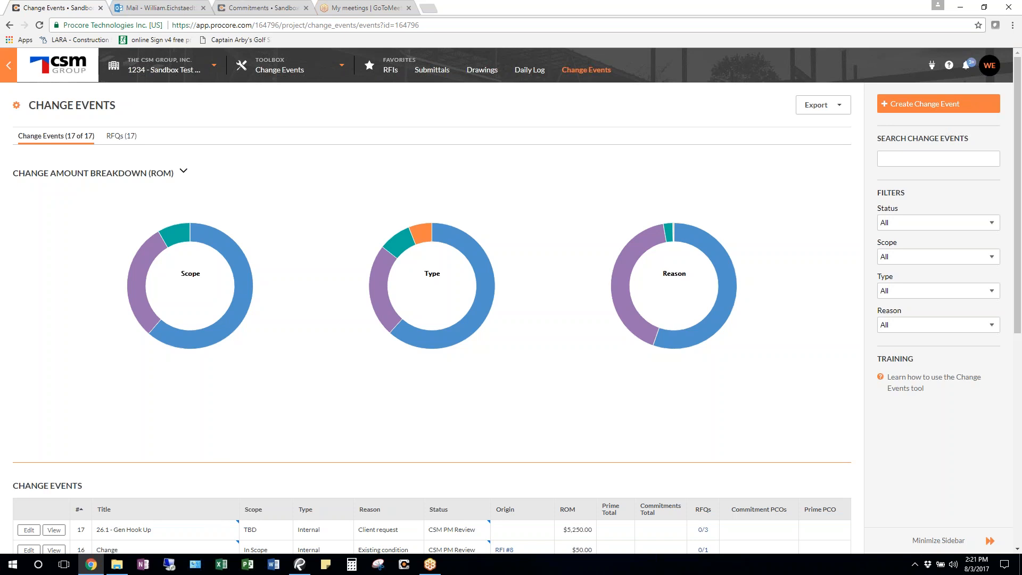
scroll(189, 227, down, 3)
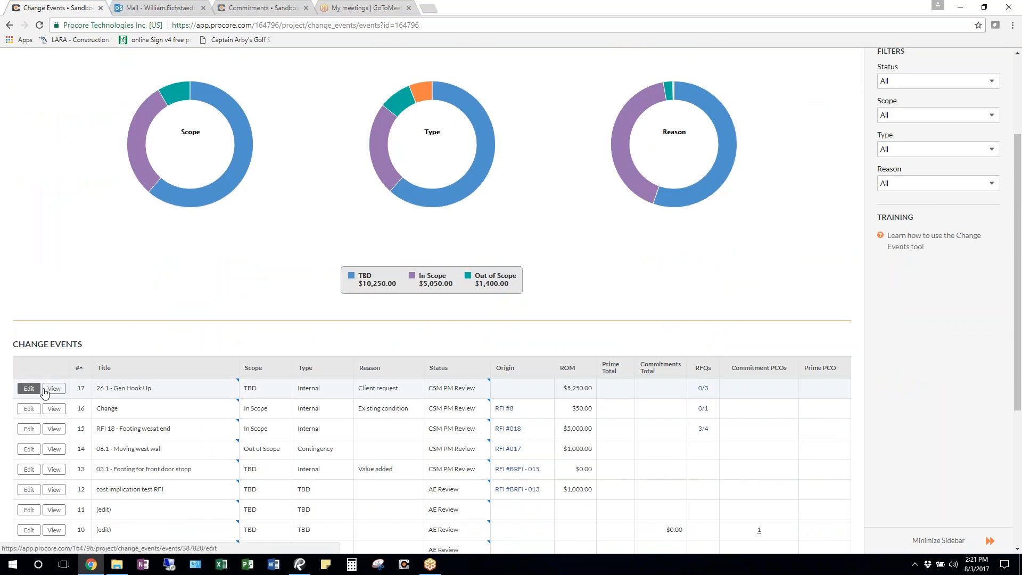
click(26, 388)
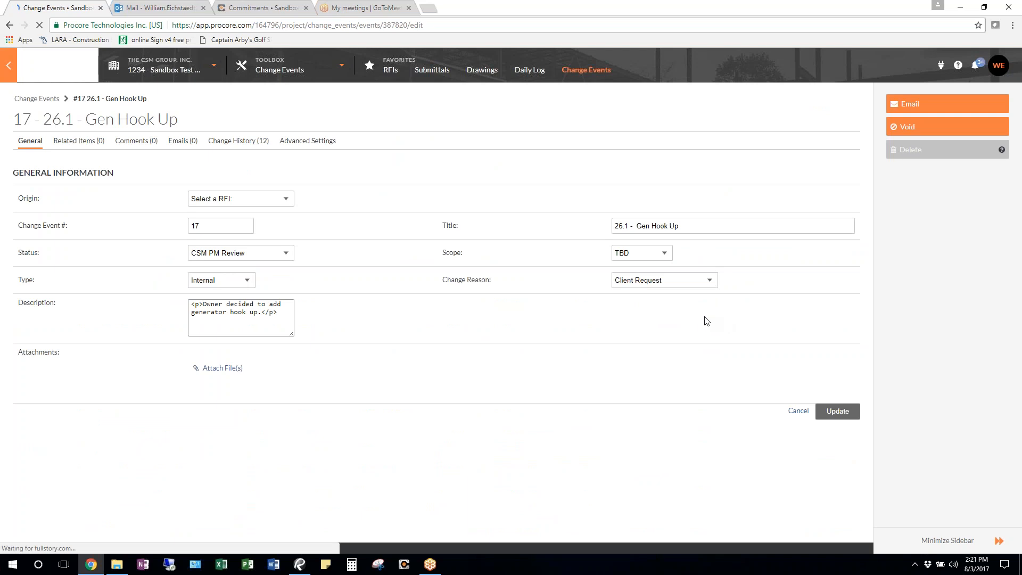
scroll(711, 312, down, 3)
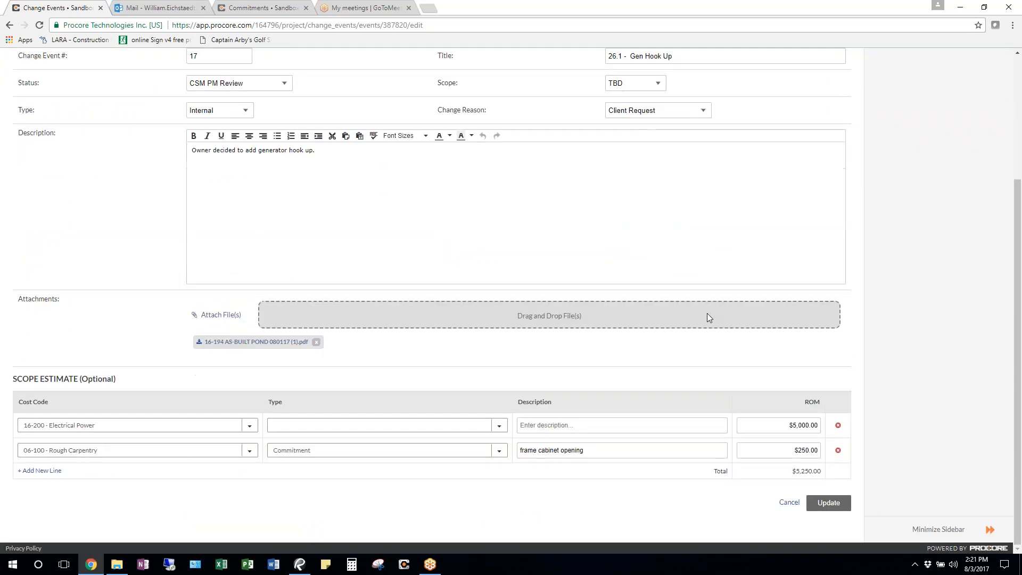
scroll(709, 318, up, 3)
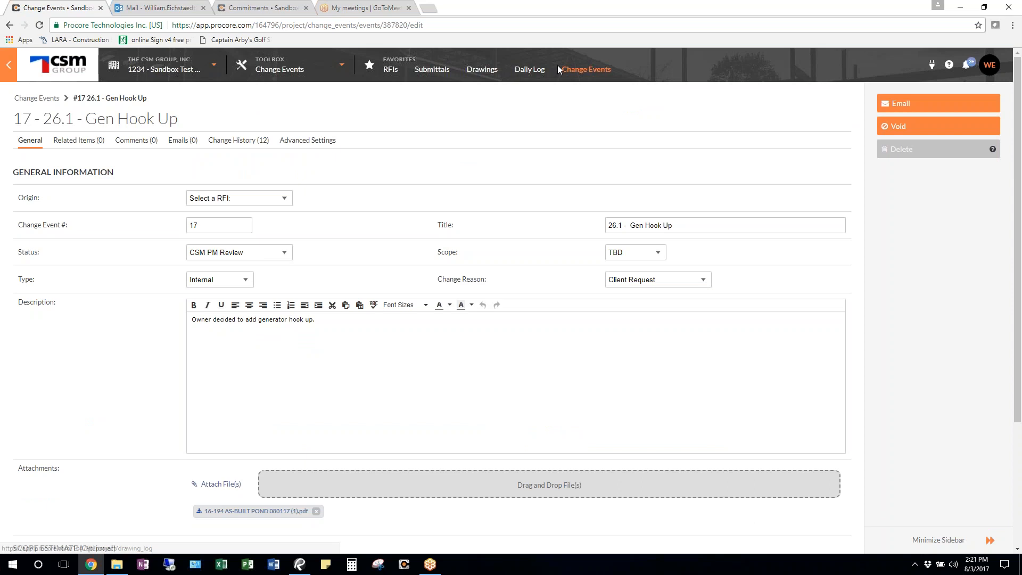
click(343, 66)
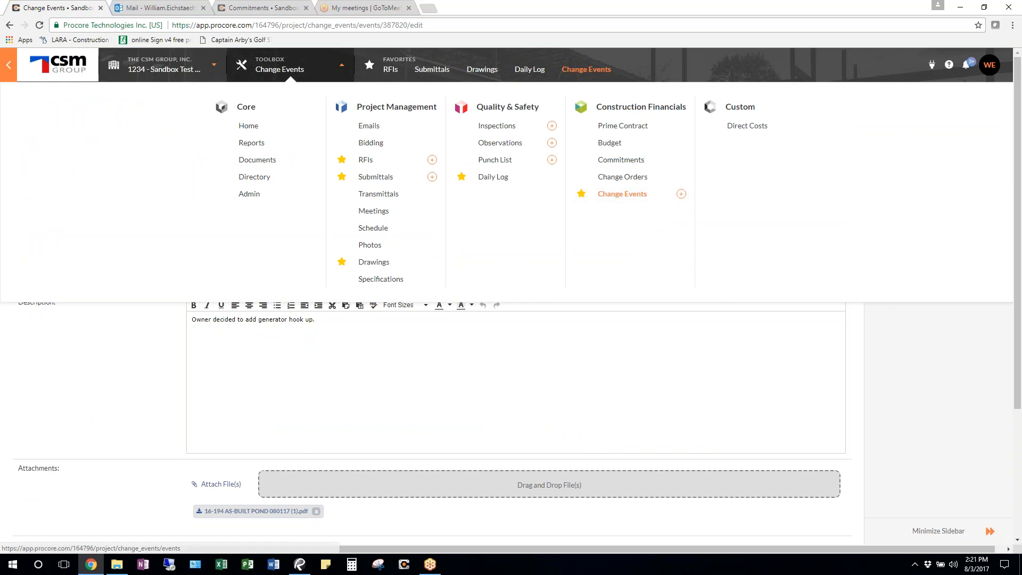
click(977, 362)
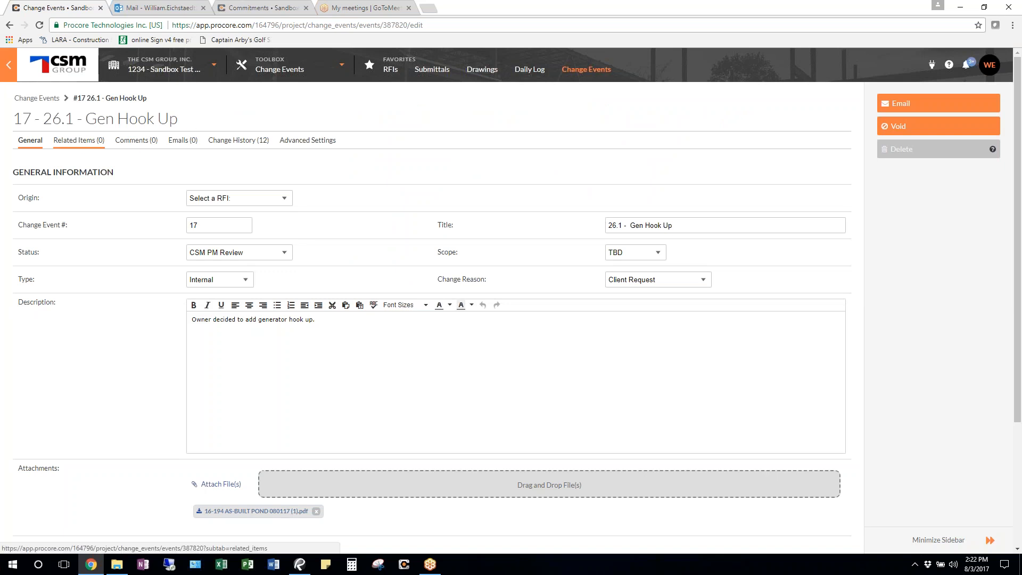
Return to the change events list and open the RFQs belonging to change event #17.
click(37, 99)
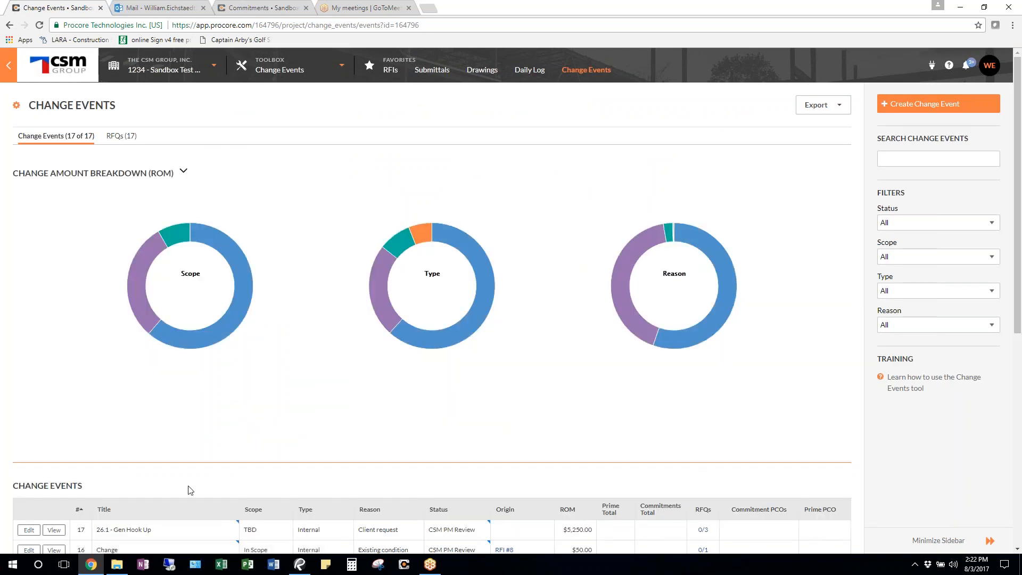
scroll(184, 439, down, 3)
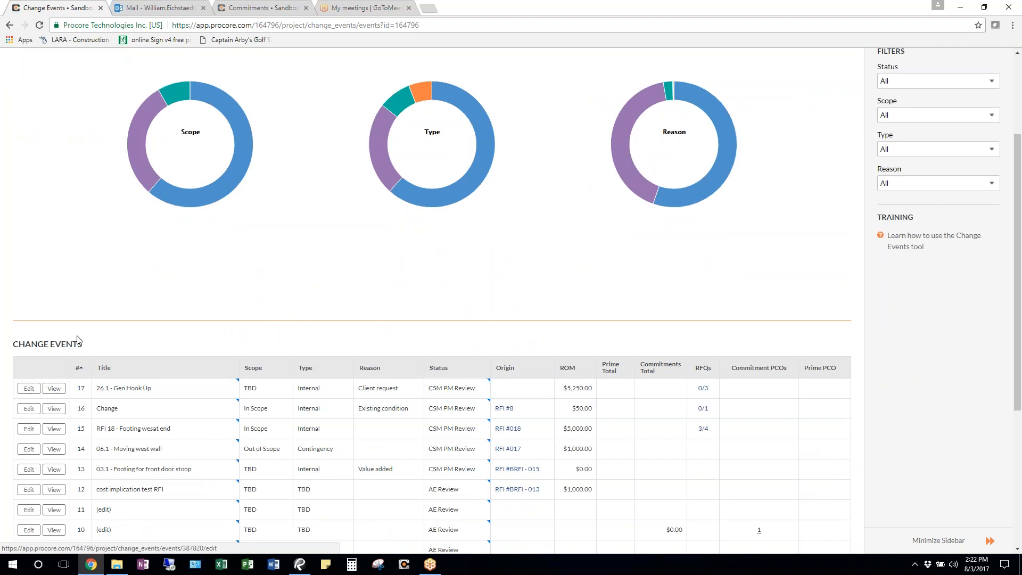
scroll(30, 419, down, 1)
scroll(50, 299, down, 2)
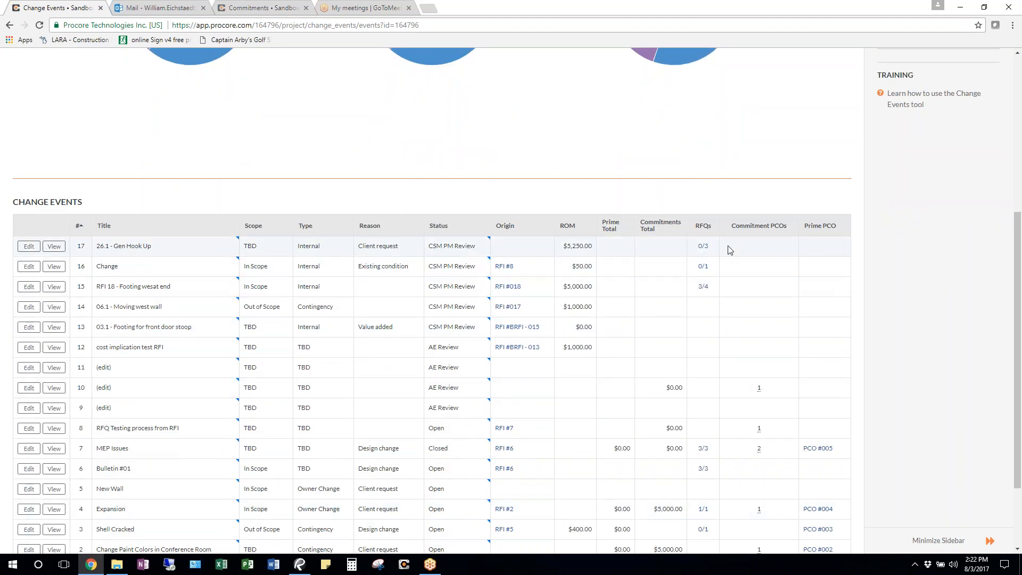
click(702, 247)
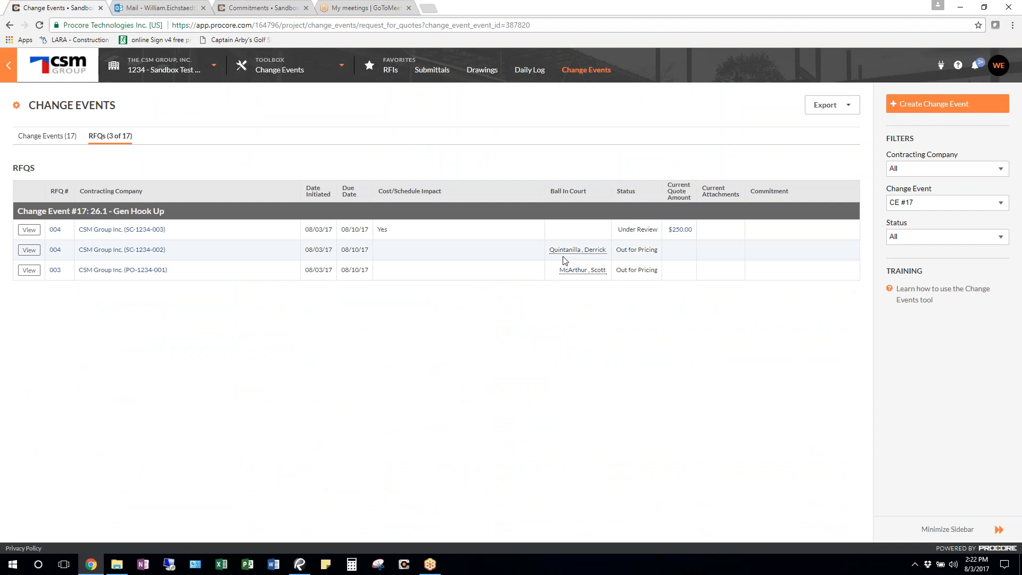
Open the SC-1234-002 RFQ under change event #17 and look over its general information, responses and change order components.
click(87, 251)
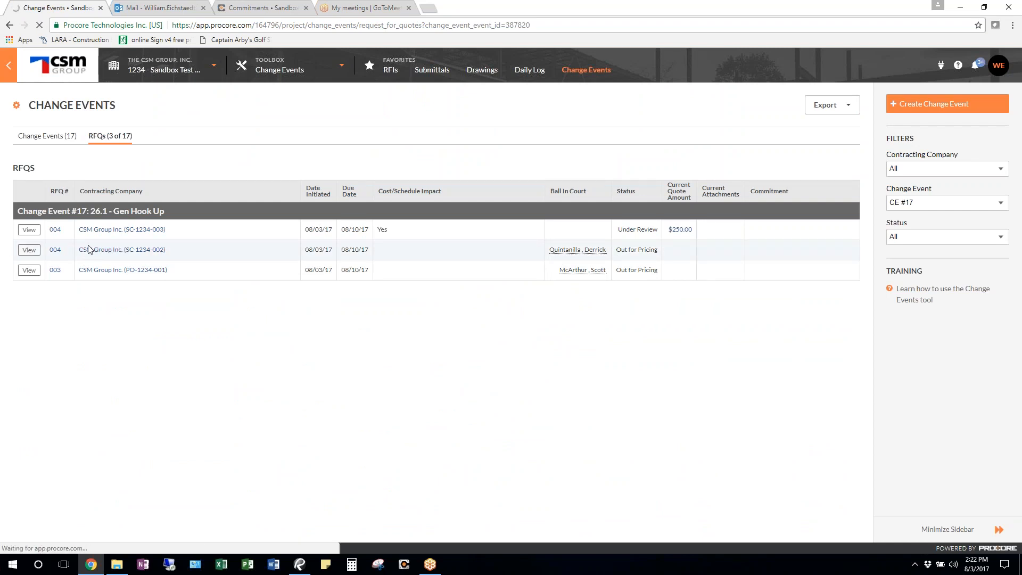
click(28, 251)
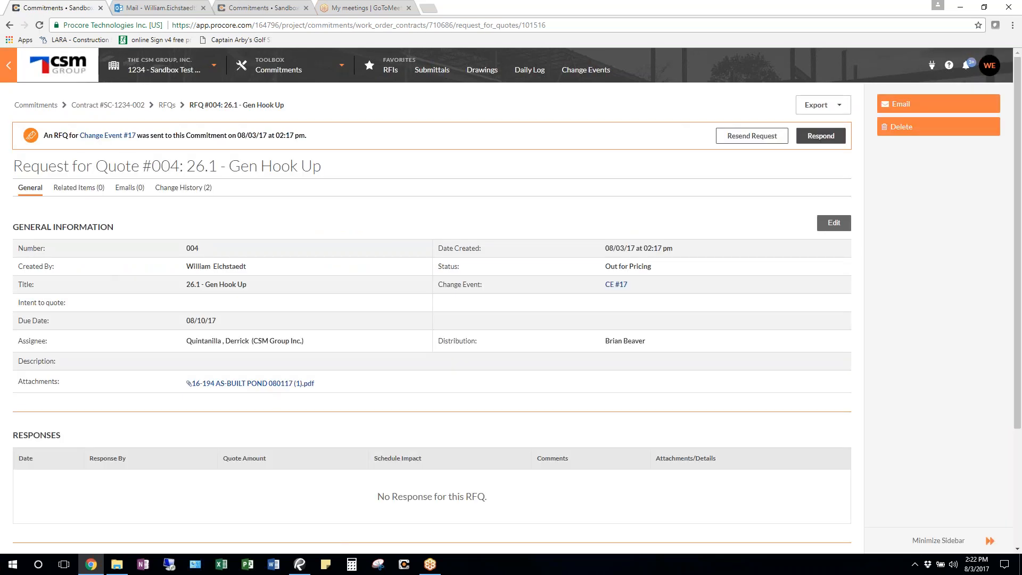
scroll(703, 270, down, 3)
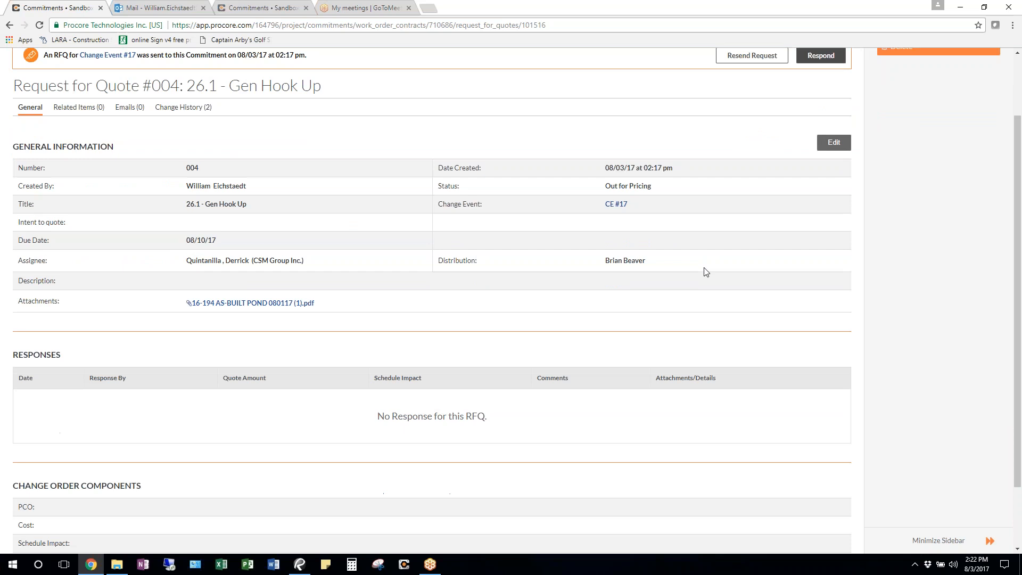
scroll(704, 277, up, 3)
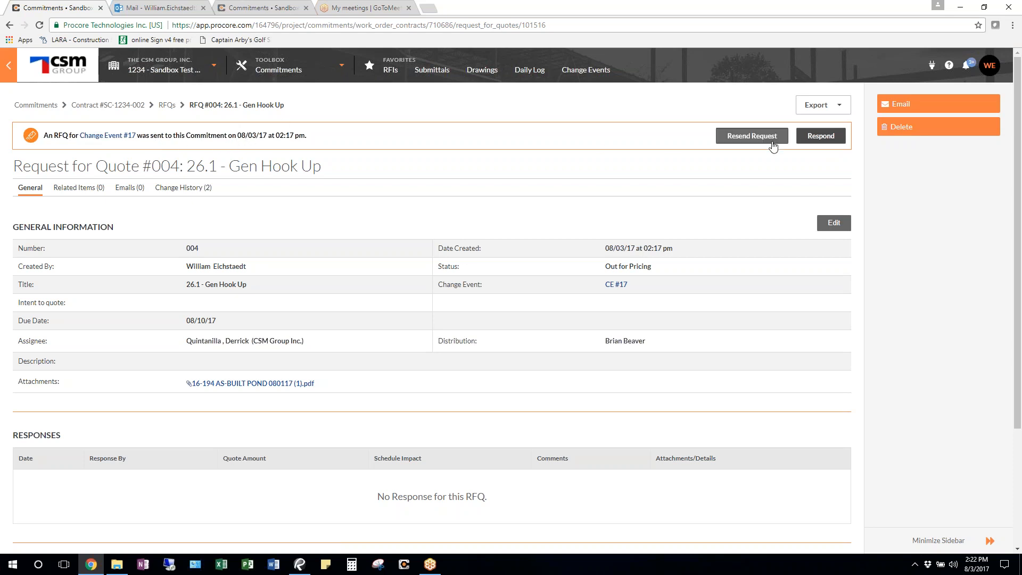
Start a response to the SC-1234-002 RFQ, answer Yes to cost or schedule impact, and review the quote fields without posting.
click(828, 140)
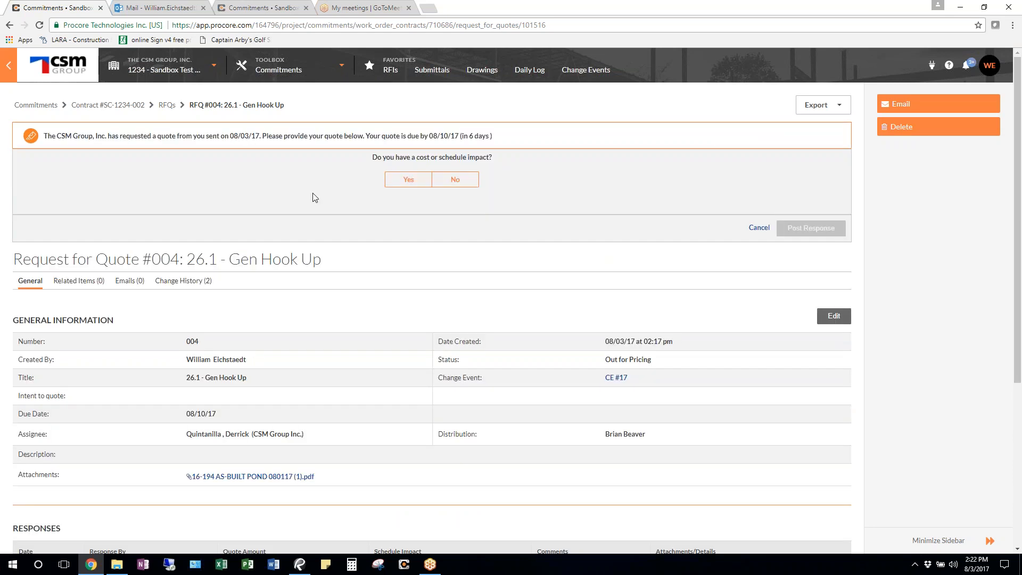
click(408, 182)
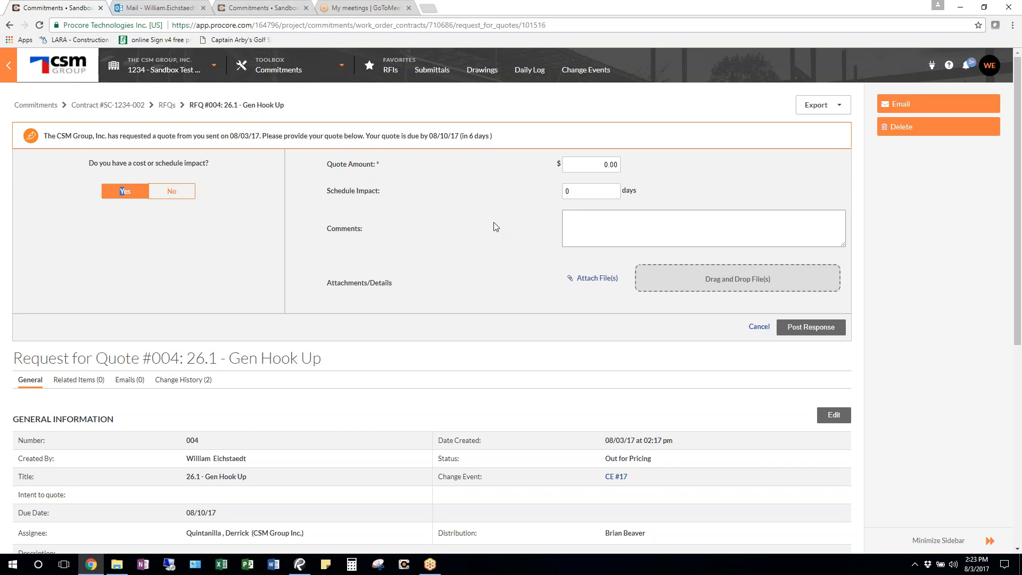
scroll(496, 227, down, 6)
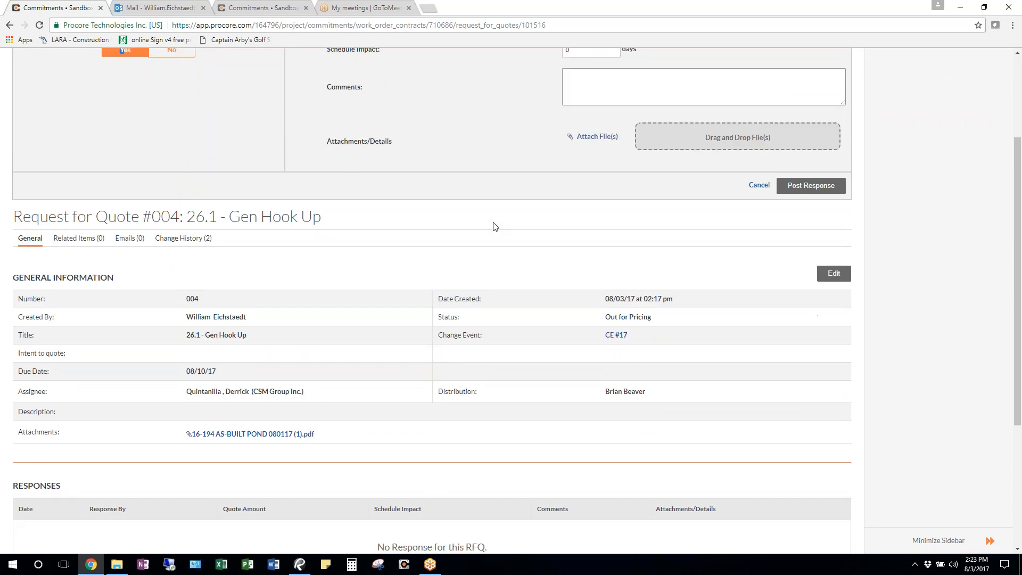
scroll(494, 228, up, 6)
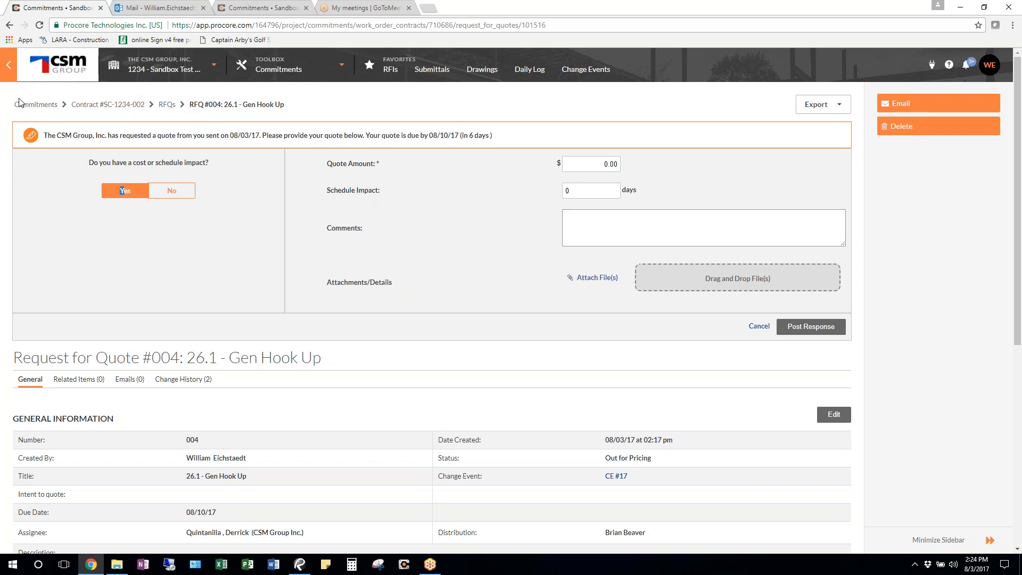
Return to the change events list, open change event #17 for editing, and look over its general information and scope estimate.
click(578, 69)
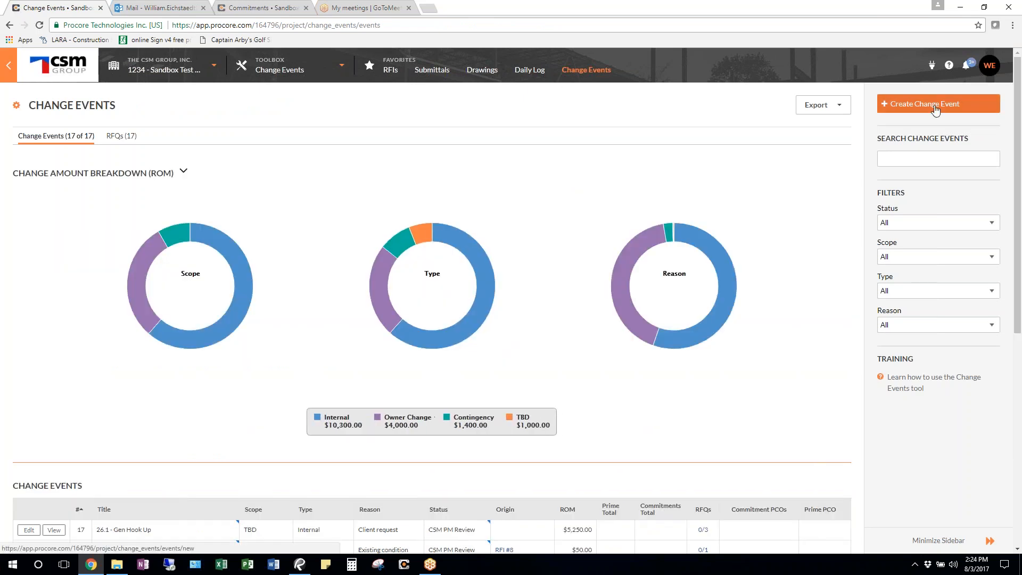
click(39, 530)
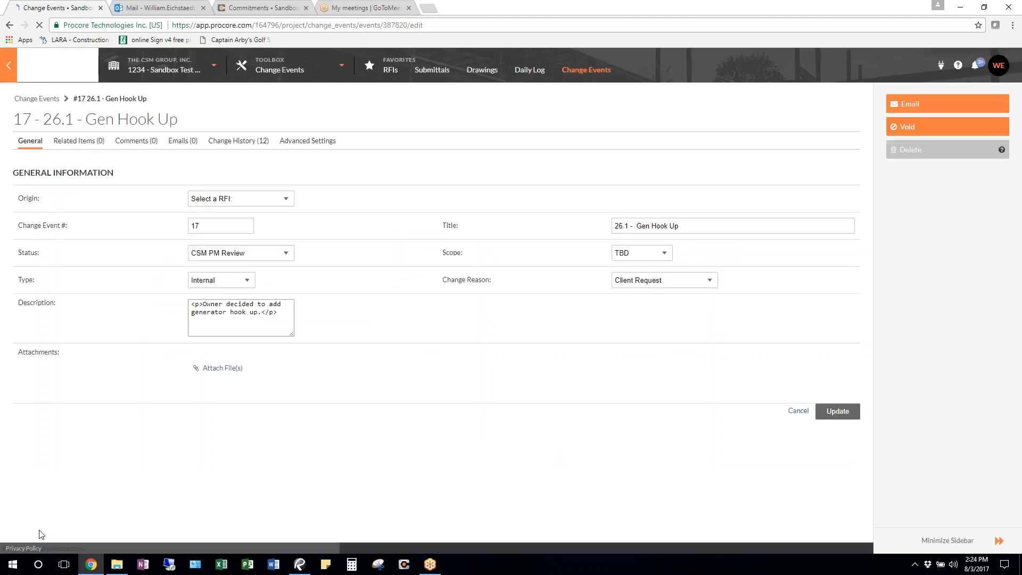
scroll(508, 284, down, 1)
scroll(508, 285, down, 2)
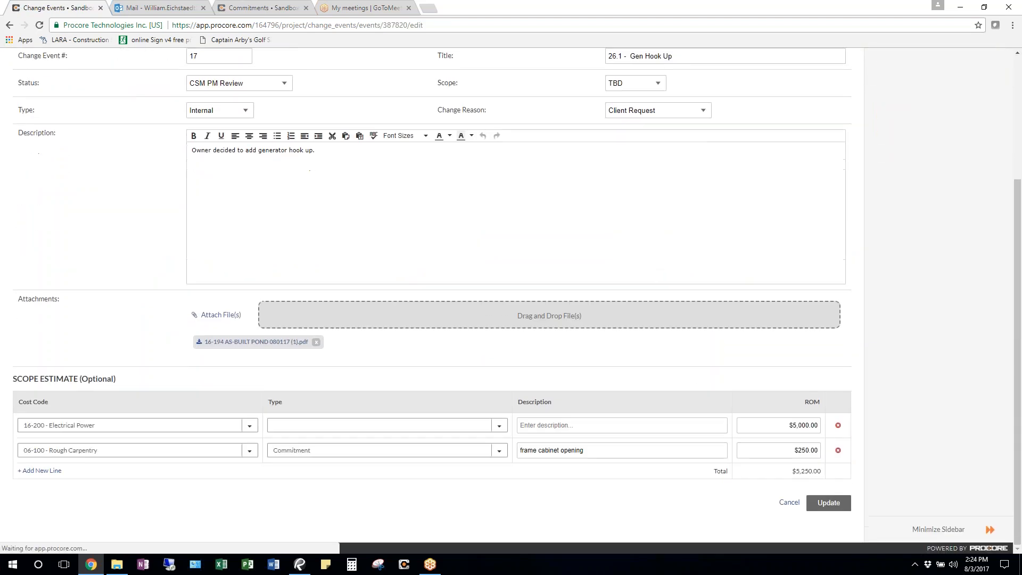
scroll(595, 67, up, 3)
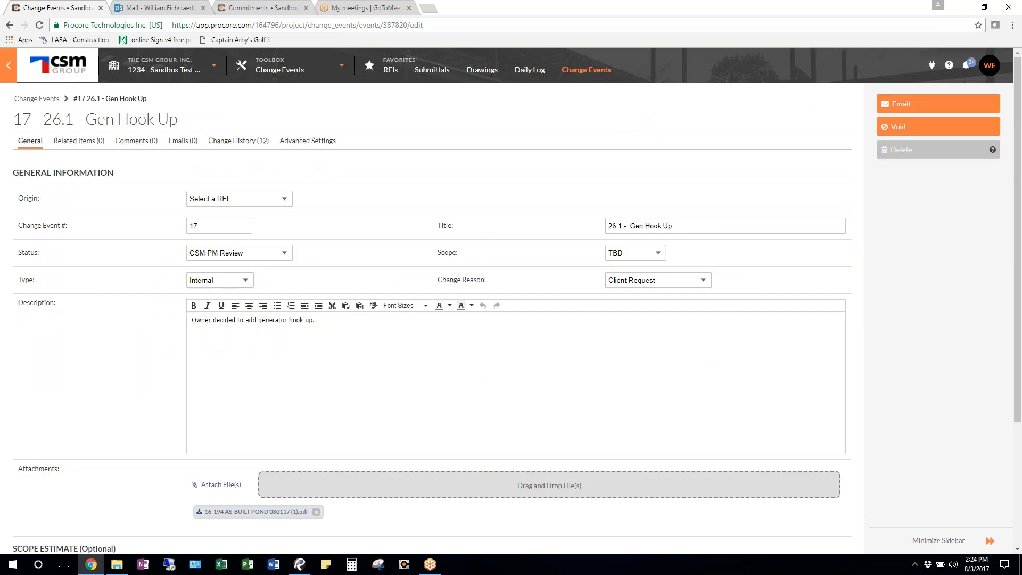
Start a new change event and set its scope estimate cost code to 10-820 - Bathroom Accessories.
click(595, 67)
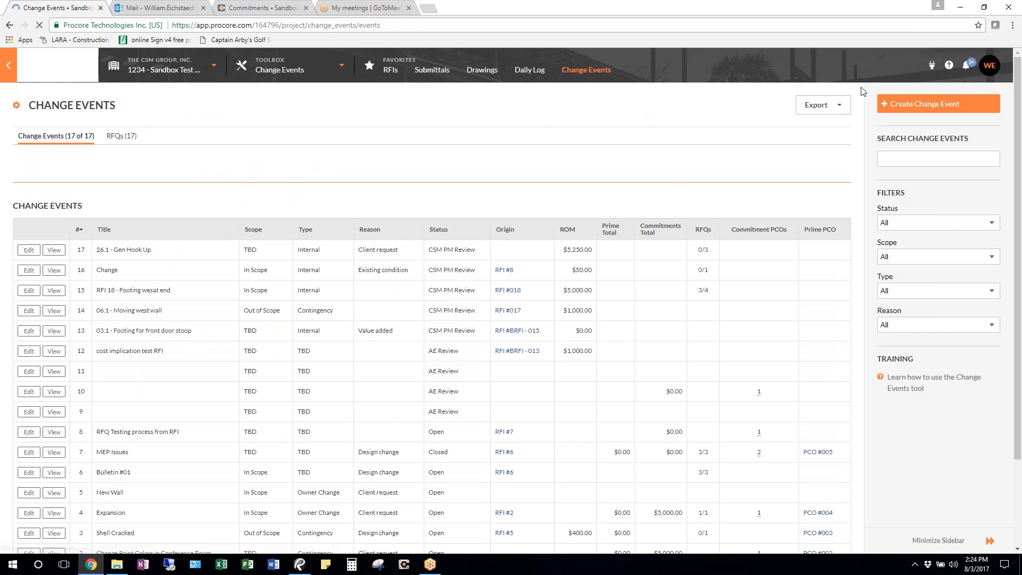
click(911, 110)
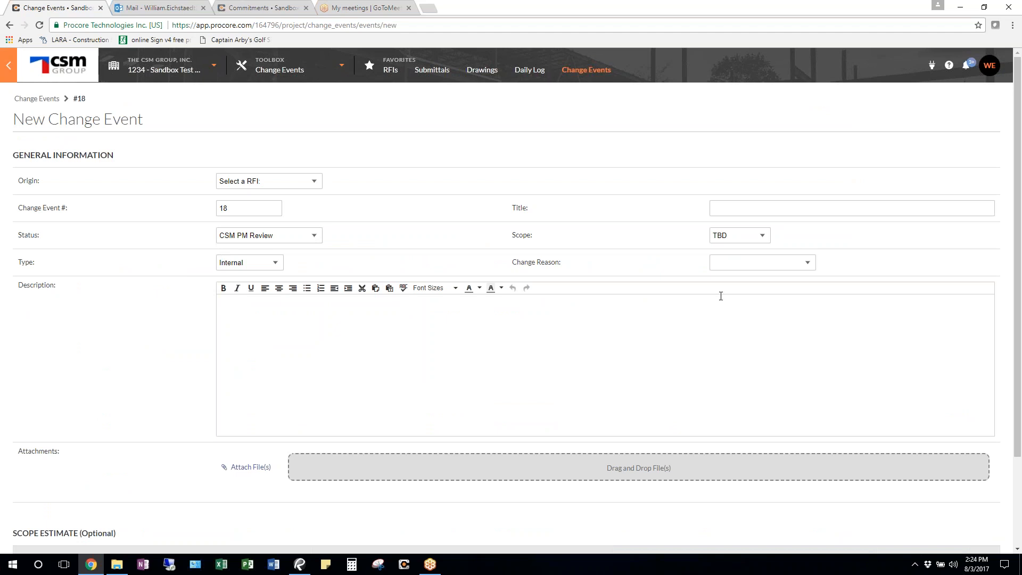
scroll(343, 447, down, 3)
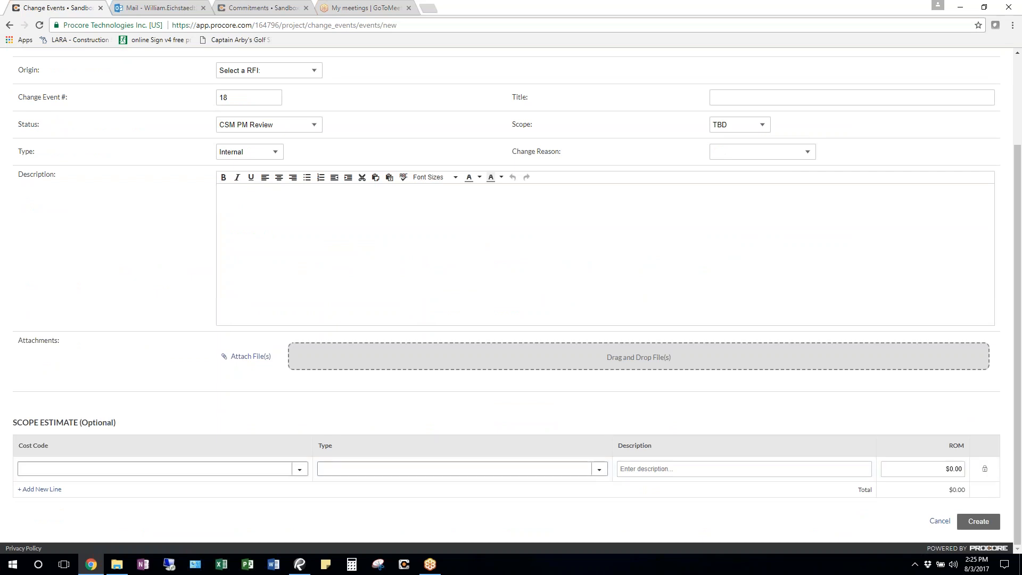
click(295, 473)
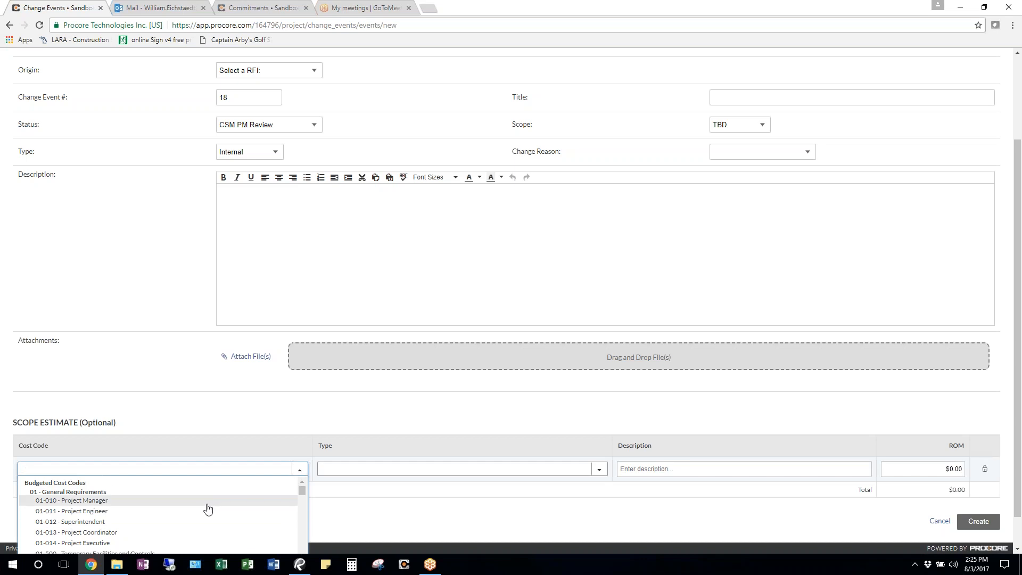
scroll(207, 509, down, 5)
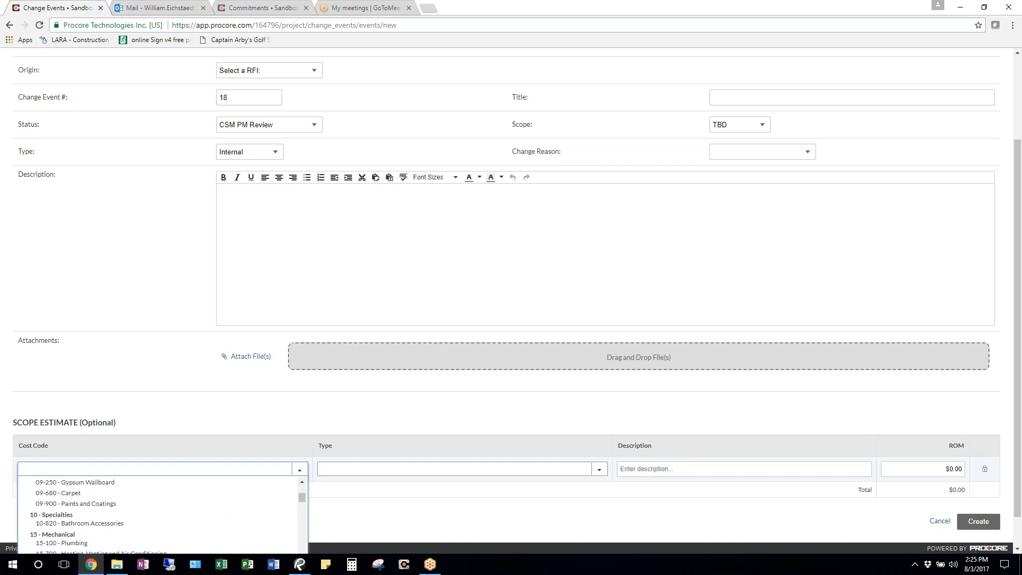
click(166, 525)
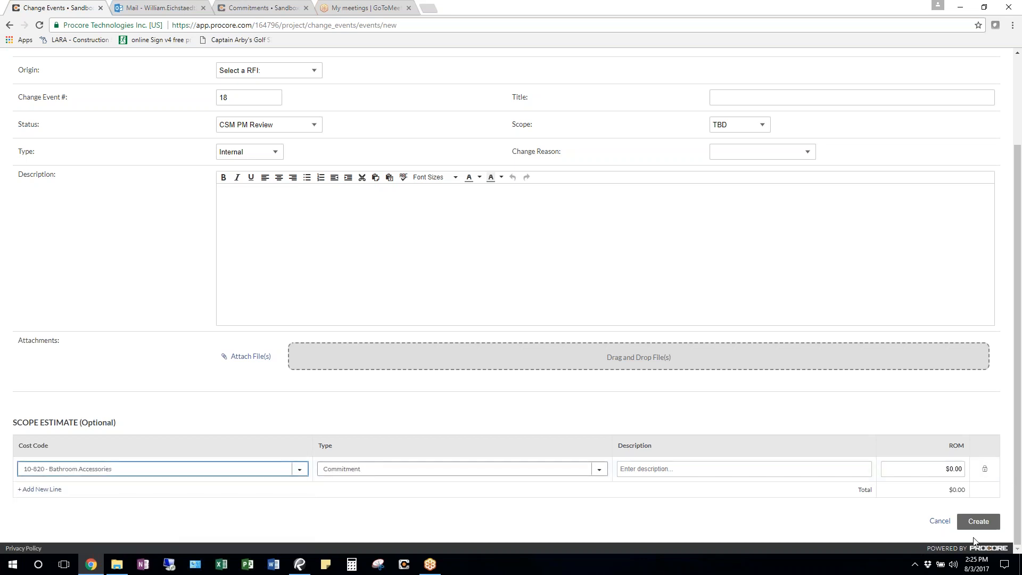
click(979, 523)
scroll(951, 512, up, 3)
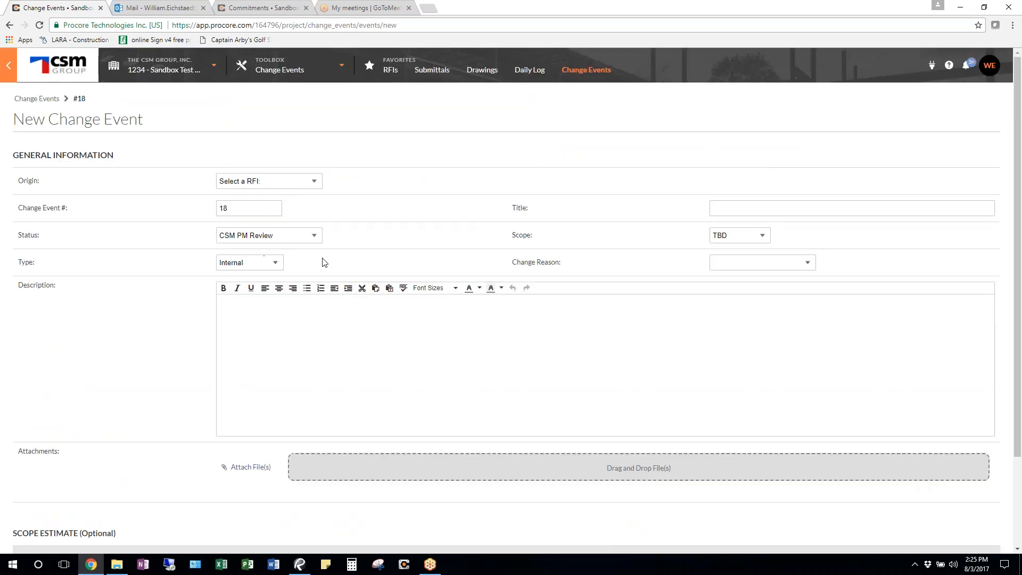
Title the new change event RFQ, with scope In Scope and change reason Client Request.
click(752, 207)
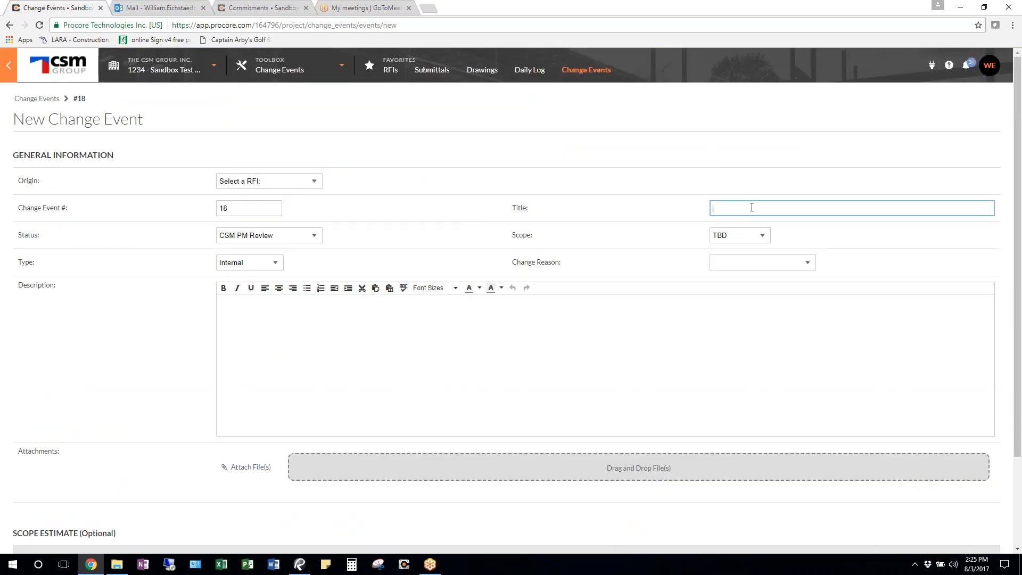
text(RFQ)
key(Tab)
key(Tab)
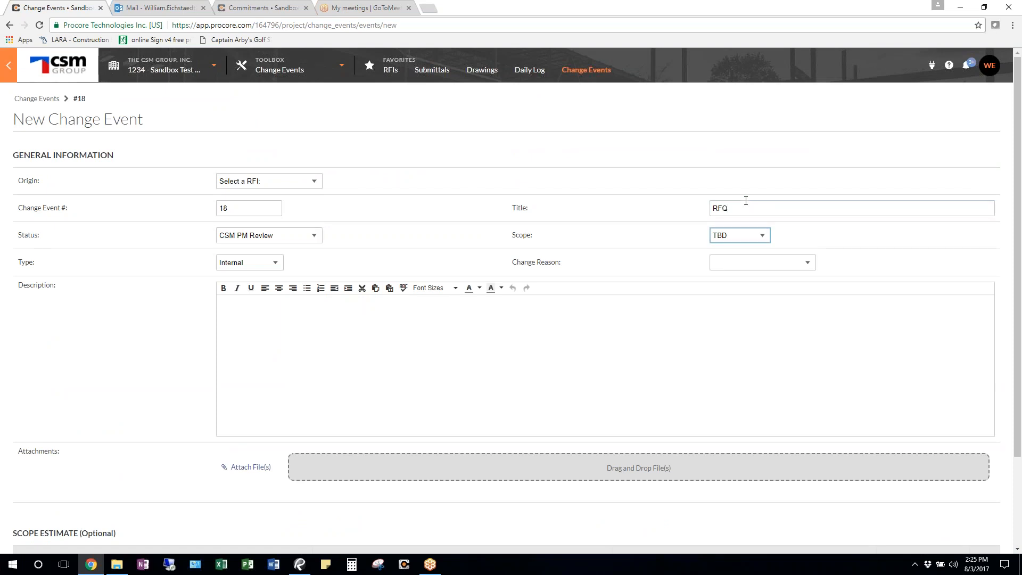
click(737, 235)
click(734, 254)
click(741, 261)
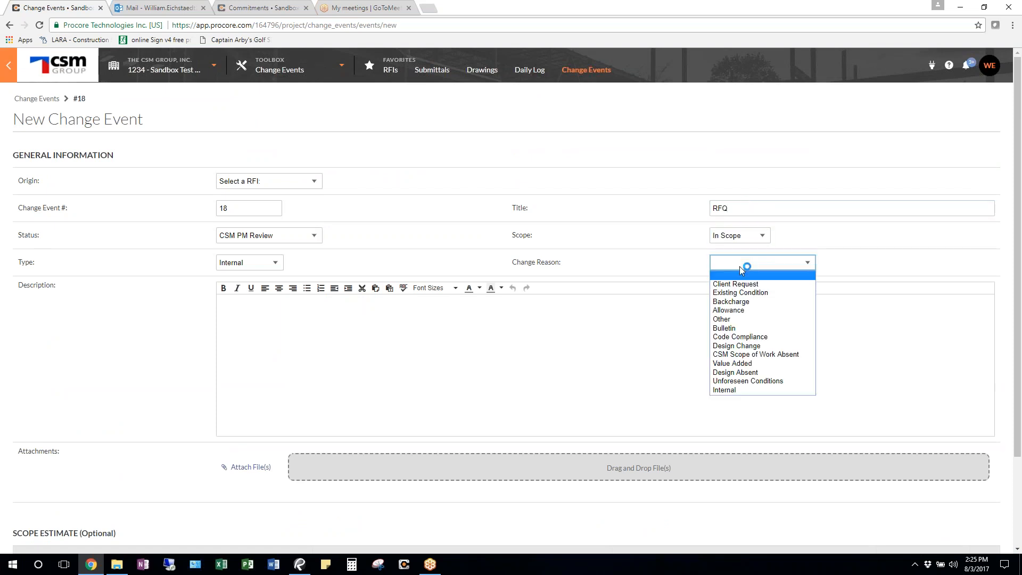
click(735, 284)
Enter the description "New Room" and create the change event.
click(250, 324)
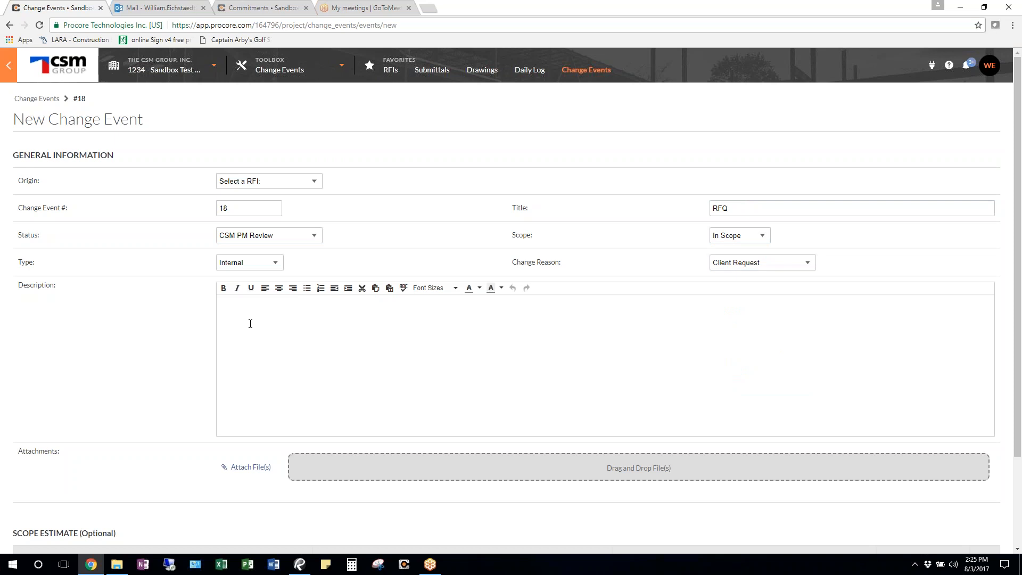
text(New Room)
key(Return)
scroll(250, 323, down, 3)
click(979, 523)
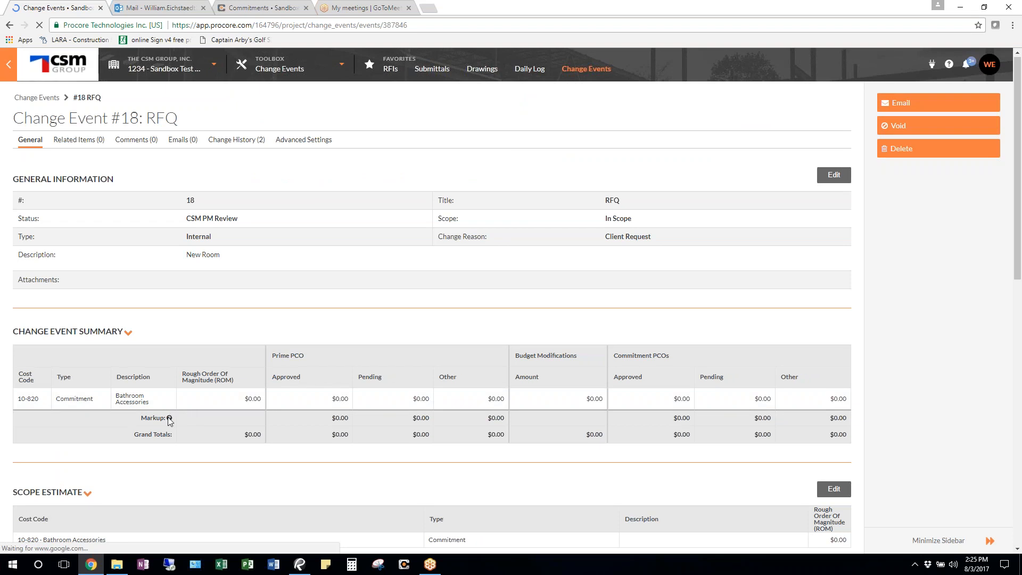
Review change event #18, start creating RFQs for it, and look over the form and the recipient choices for PO-1234-001.
scroll(169, 420, down, 3)
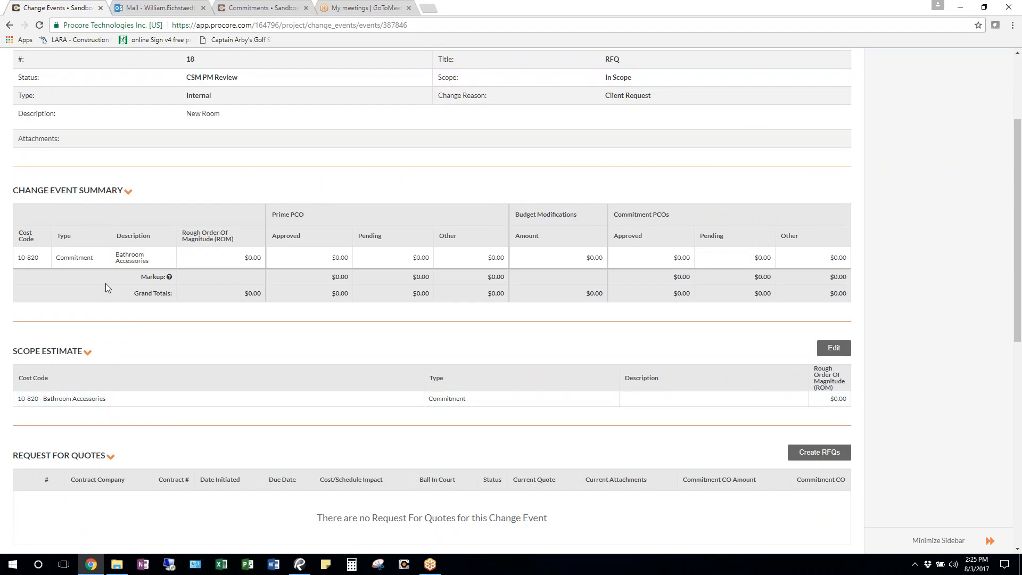
scroll(215, 399, up, 3)
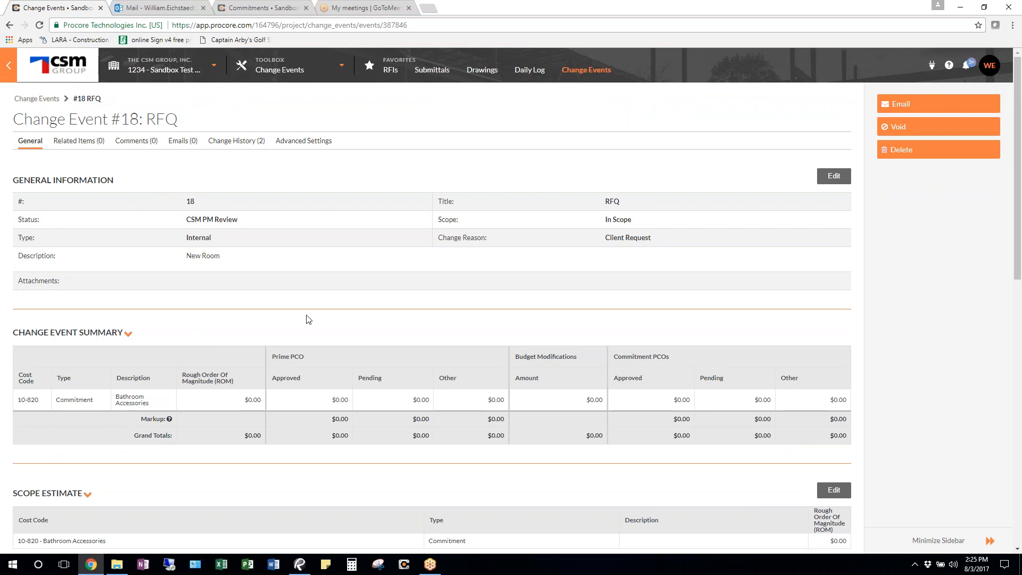
scroll(577, 385, down, 3)
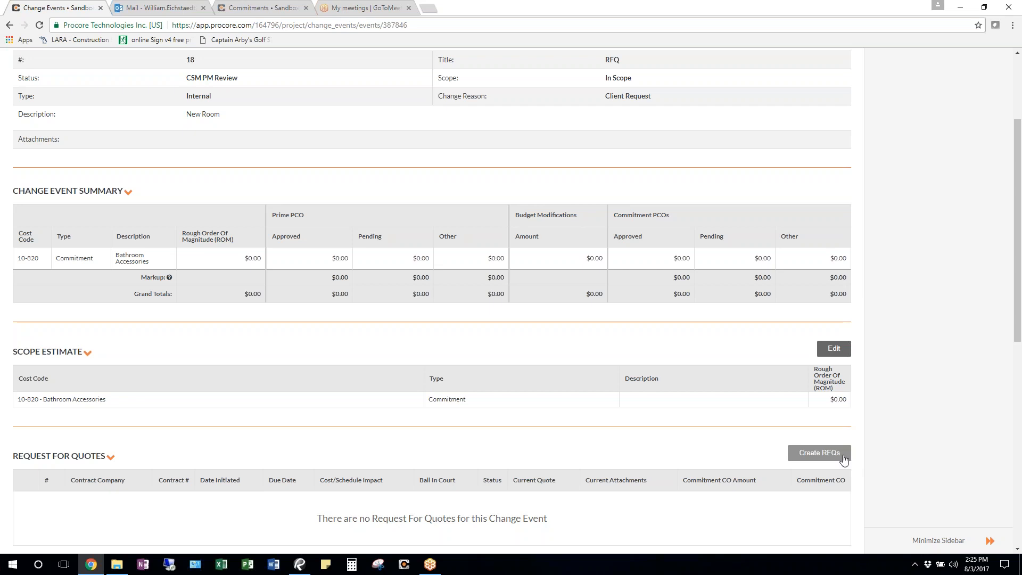
click(820, 453)
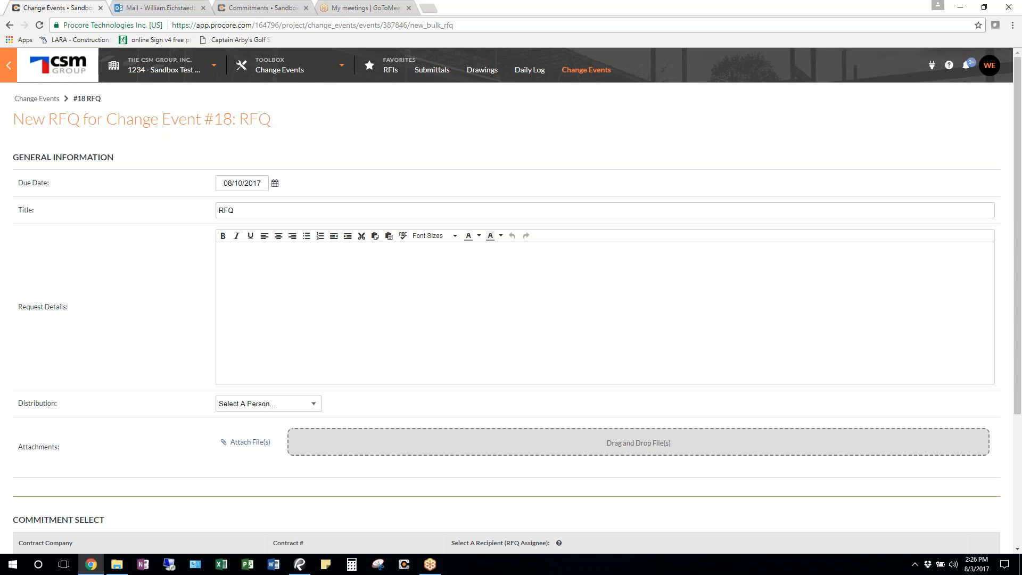
scroll(823, 457, down, 3)
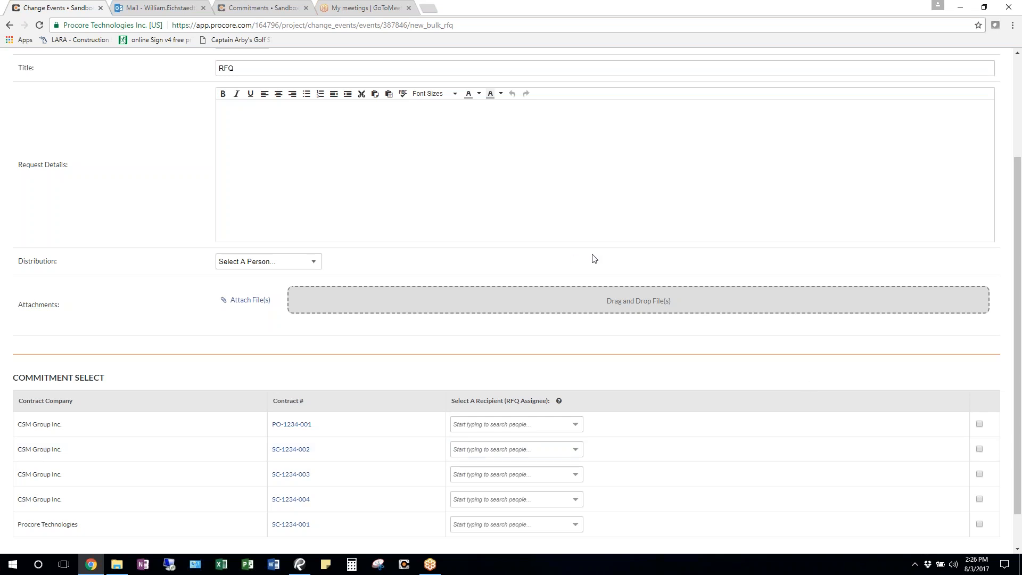
scroll(978, 350, down, 1)
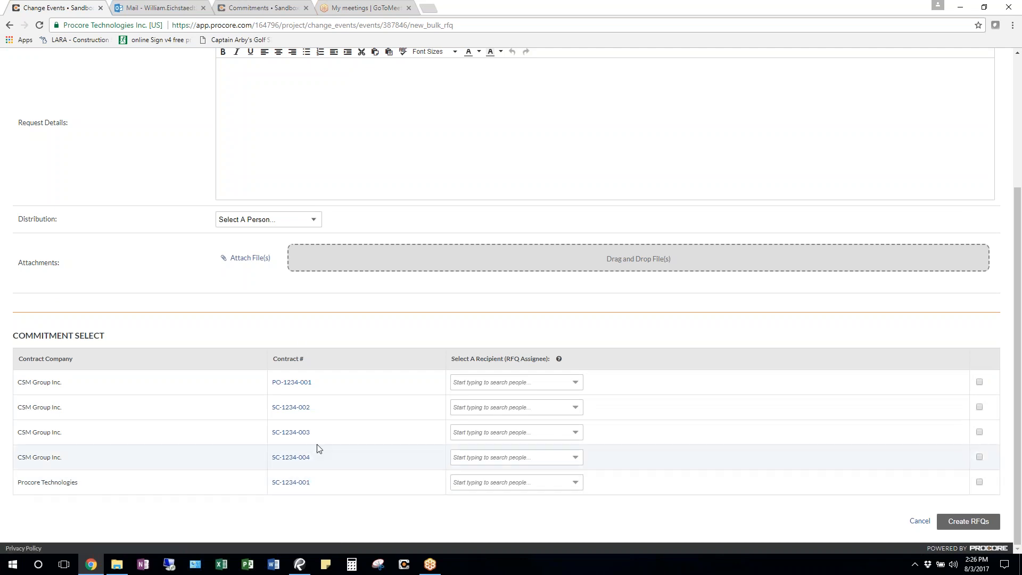
click(575, 382)
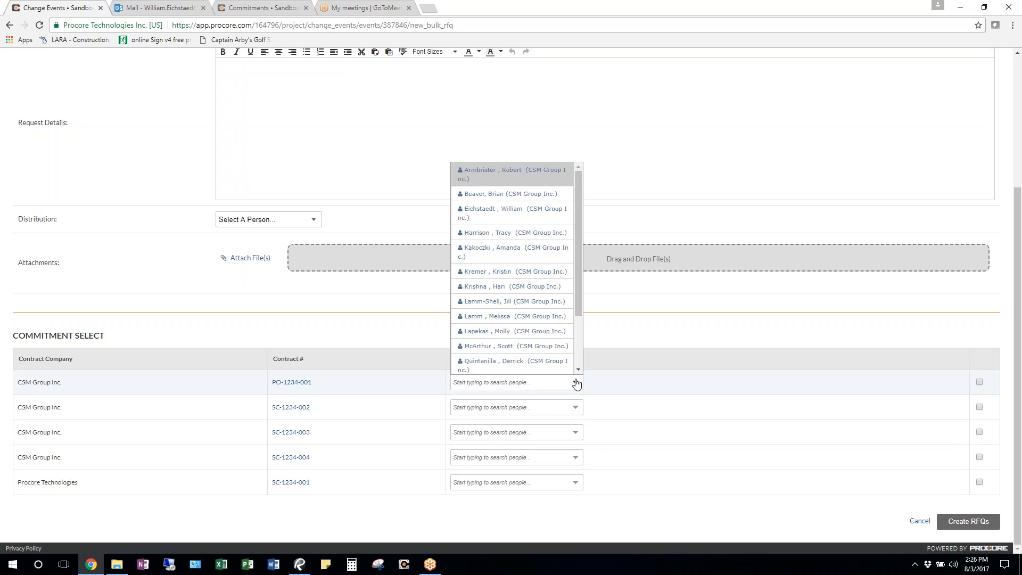
drag(577, 308, 573, 348)
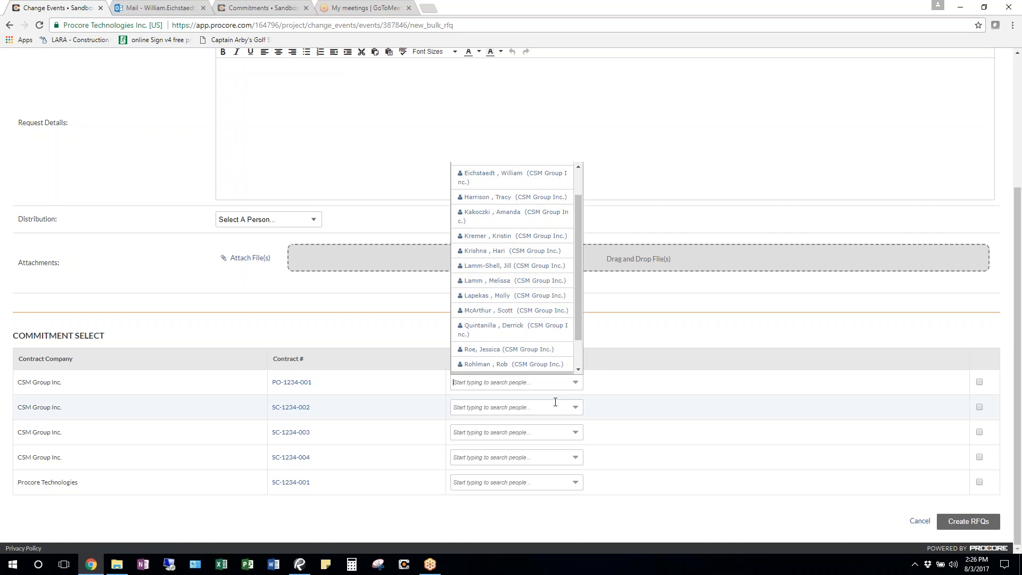
Mark commitments PO-1234-001 and SC-1234-002 for the change event #18 RFQ and look over the distribution choices.
click(978, 408)
click(978, 408)
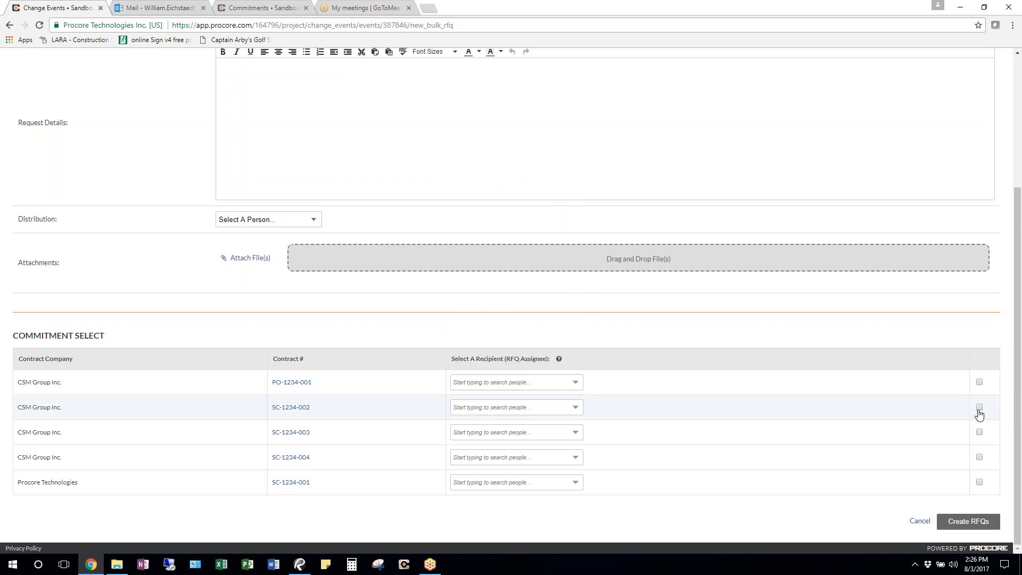
click(979, 408)
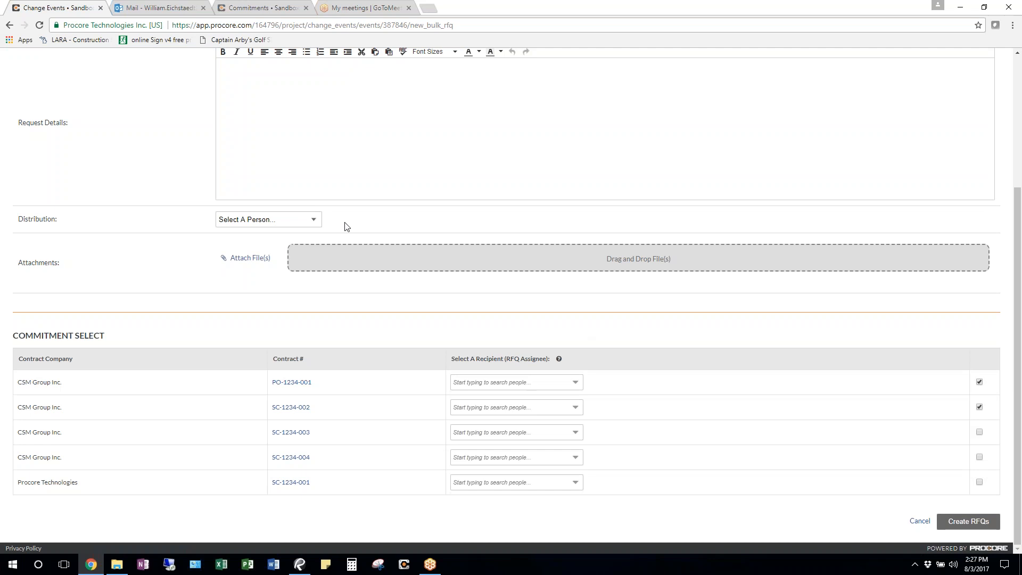
click(314, 220)
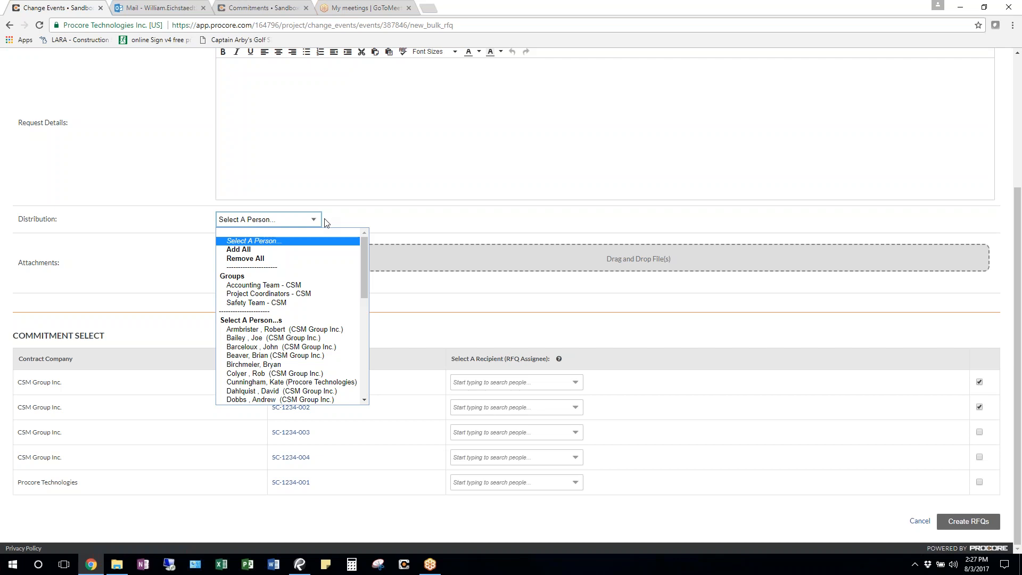
click(419, 225)
scroll(590, 319, up, 4)
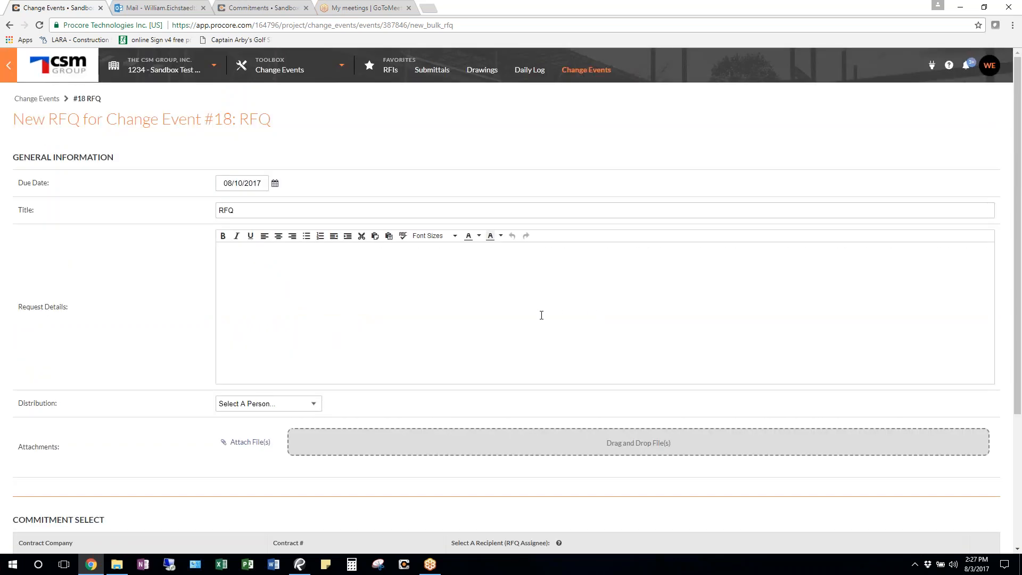
Open change event #17, 26.1 - Gen Hook Up, for editing and look over its status options and scope estimate.
click(35, 100)
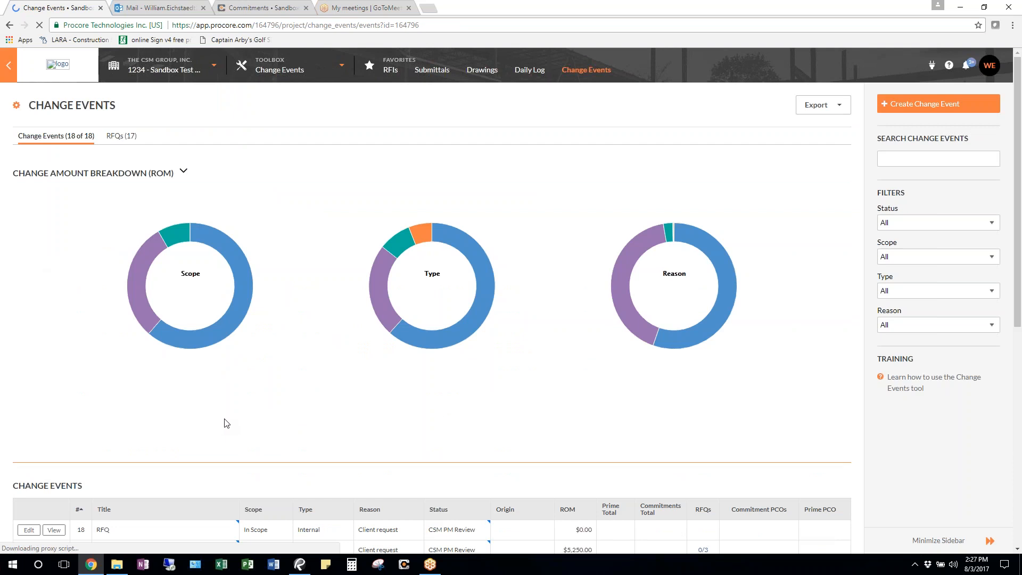
scroll(223, 422, down, 3)
click(53, 409)
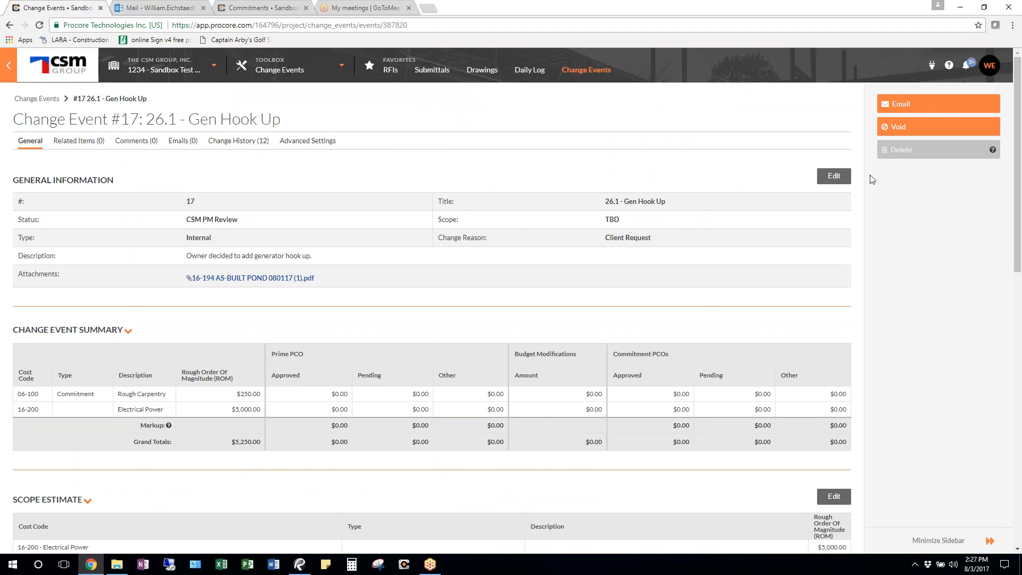
click(834, 176)
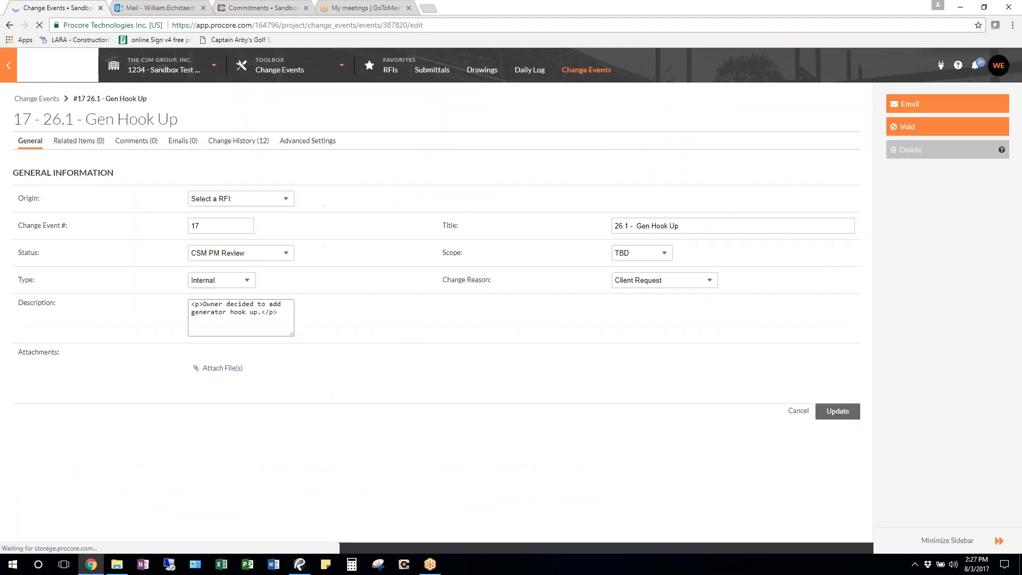
click(278, 254)
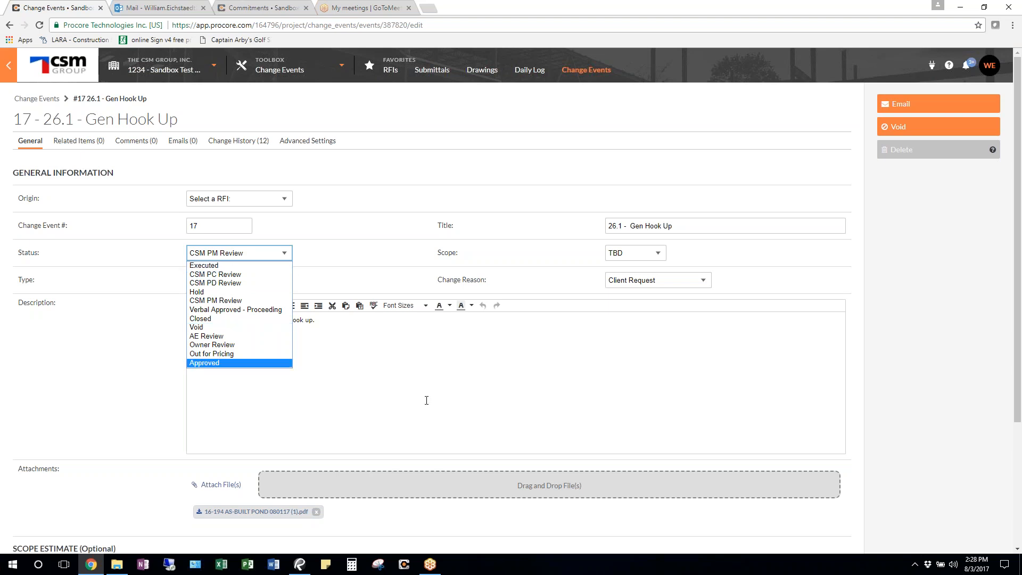
click(449, 394)
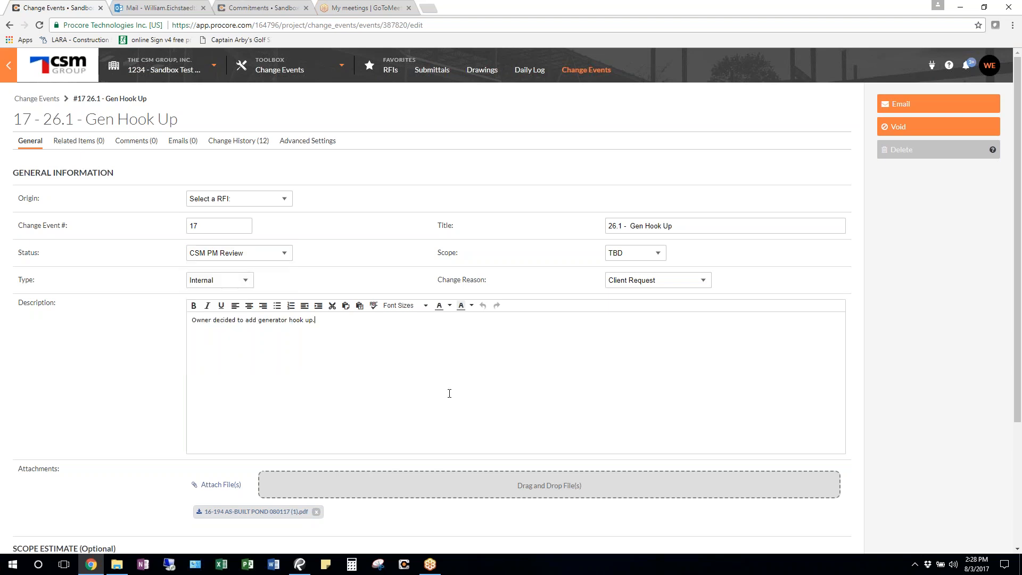
scroll(449, 394, down, 3)
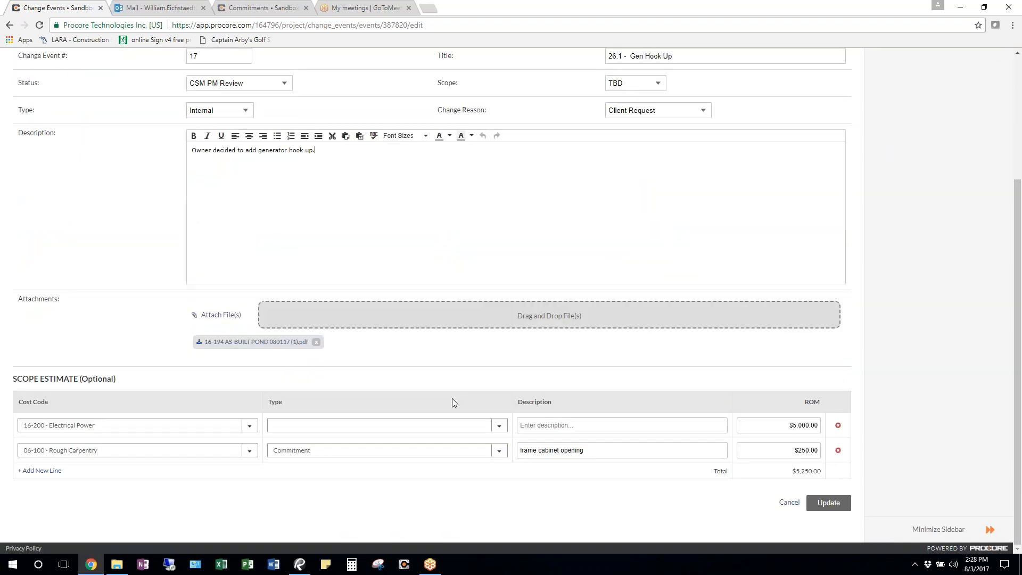
scroll(451, 398, up, 3)
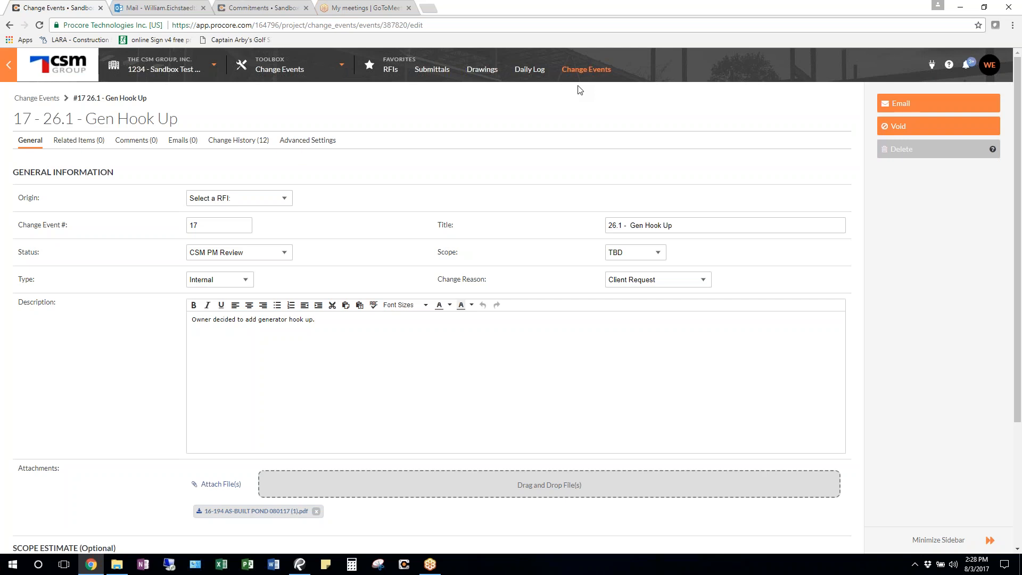
Switch to Bluebeam Revu and read the opening instructions of the guide Creating a RFQ from a Change Event.
click(300, 564)
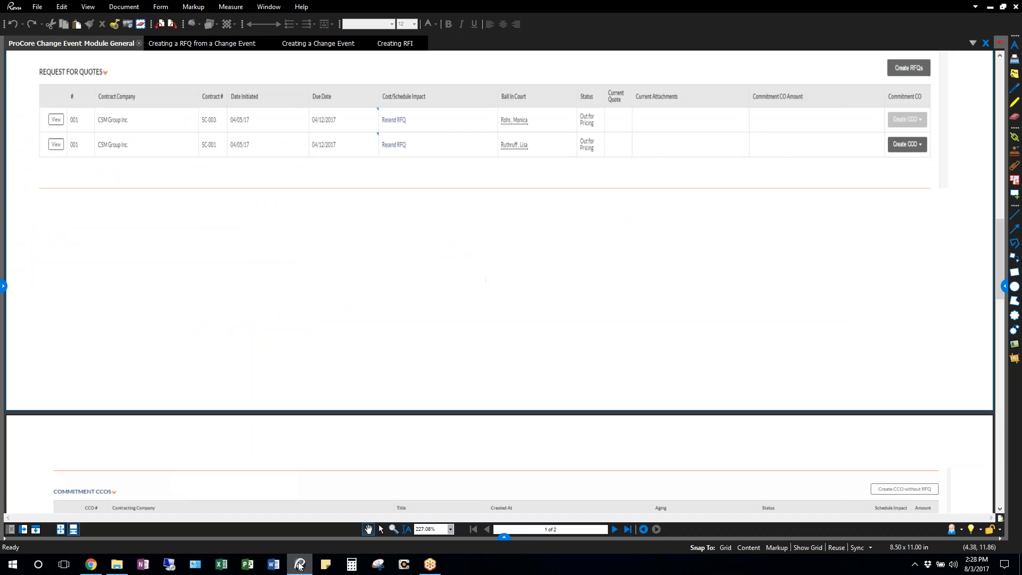
click(198, 44)
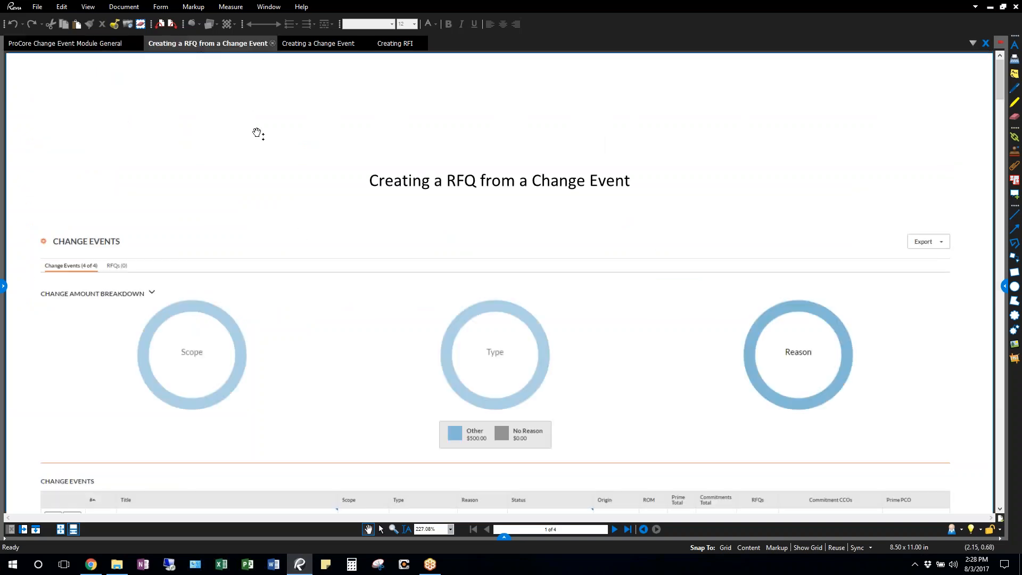
scroll(258, 133, down, 3)
scroll(257, 133, down, 6)
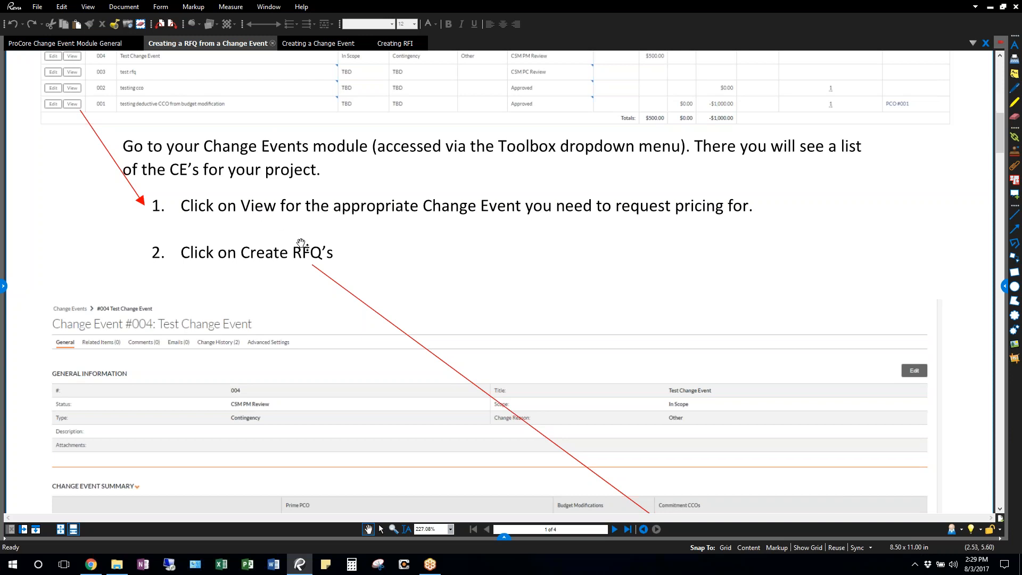
scroll(300, 242, down, 5)
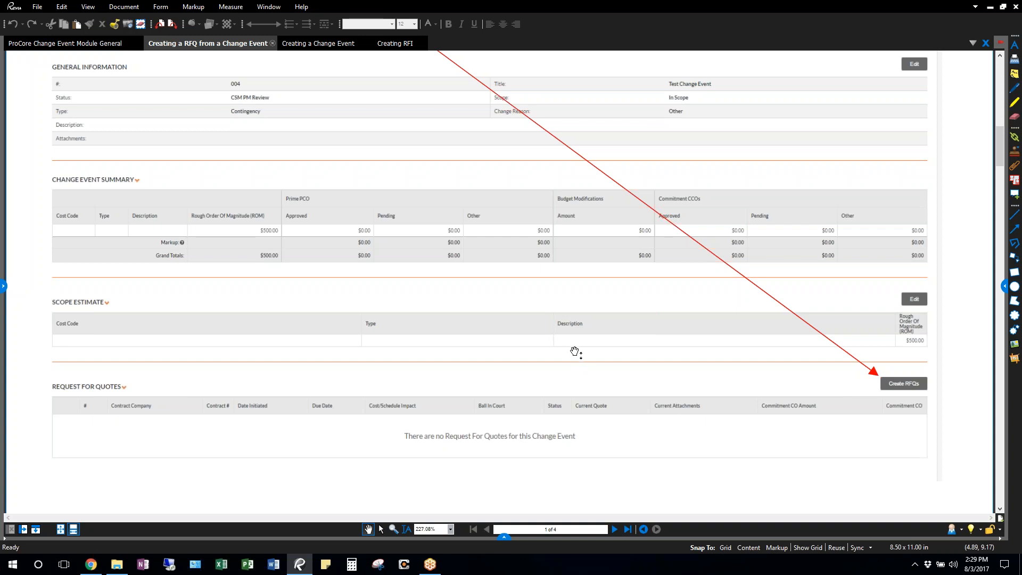
scroll(579, 352, down, 3)
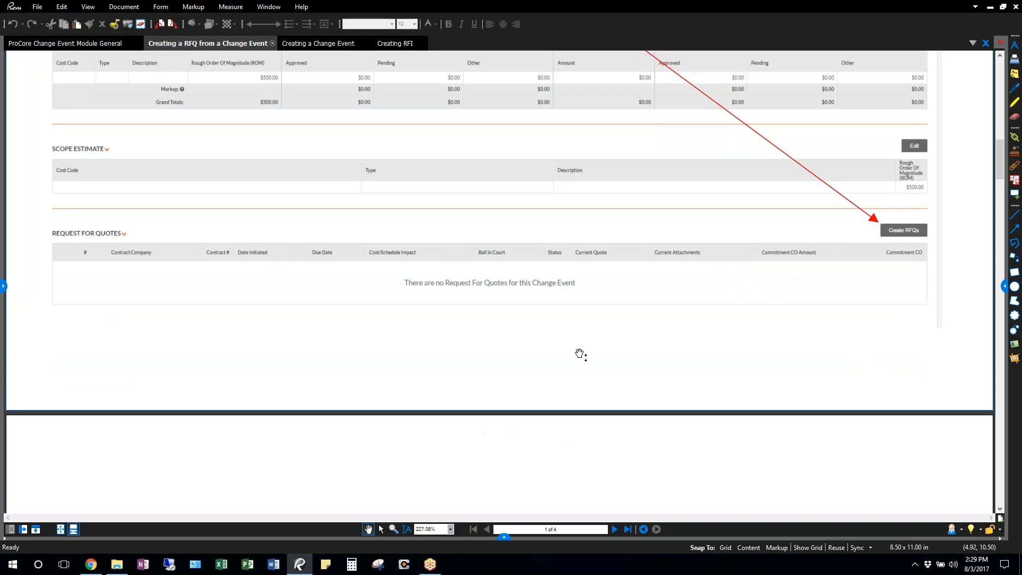
scroll(579, 351, down, 3)
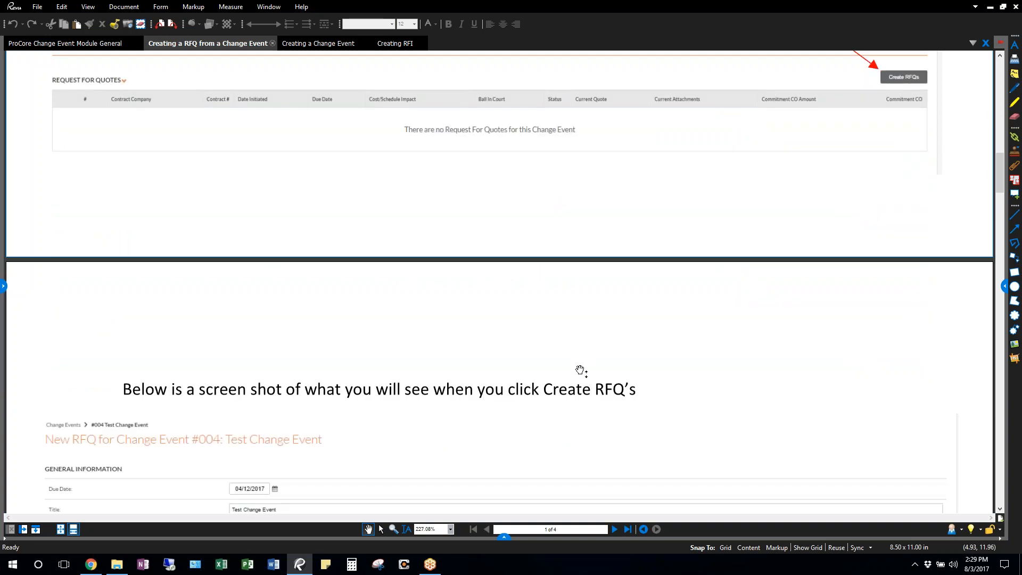
Read the guide's instructions for the new RFQ form, from the due date through the commitment selection.
scroll(580, 358, down, 3)
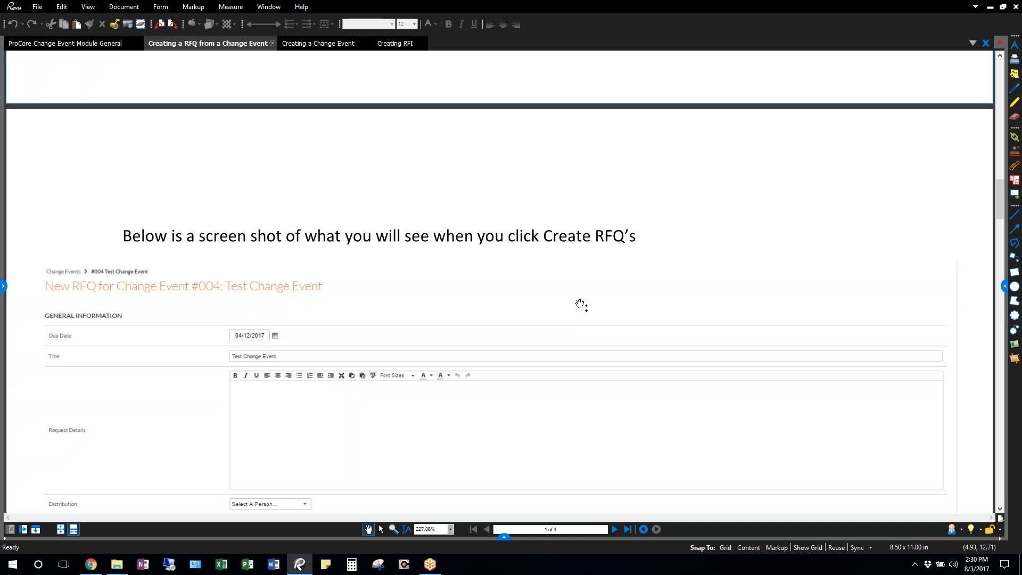
scroll(580, 304, down, 3)
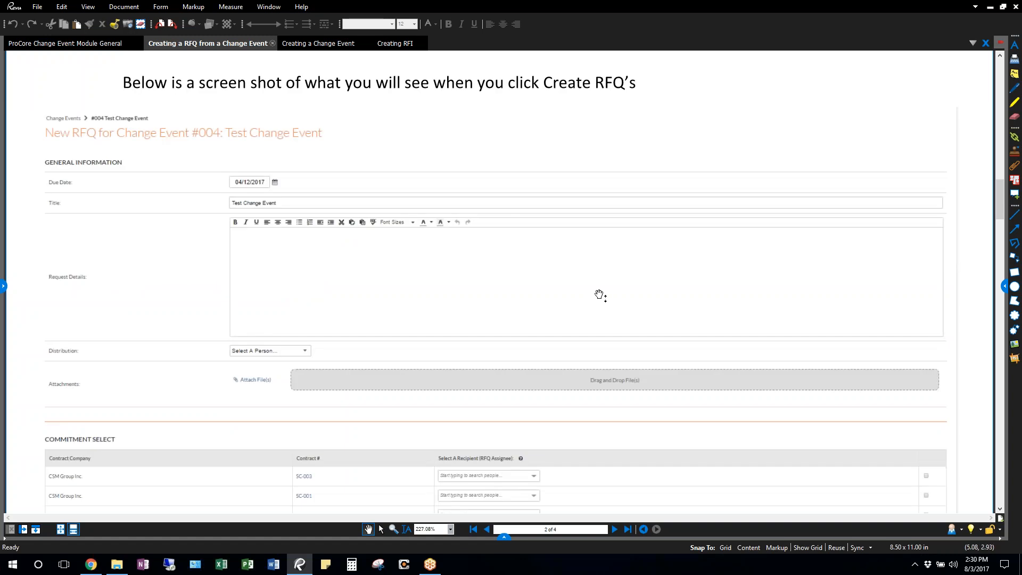
scroll(624, 278, down, 3)
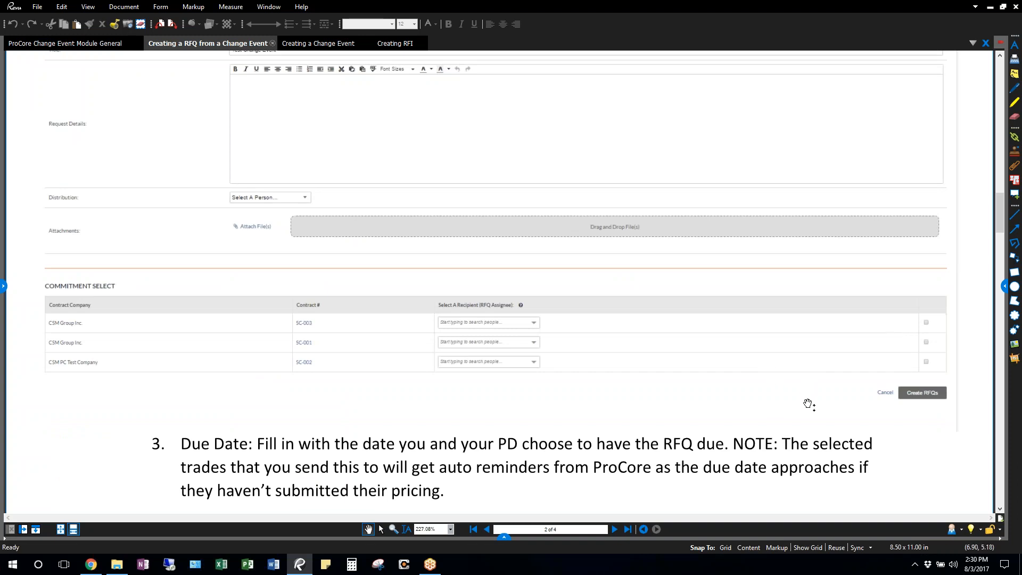
scroll(809, 404, down, 3)
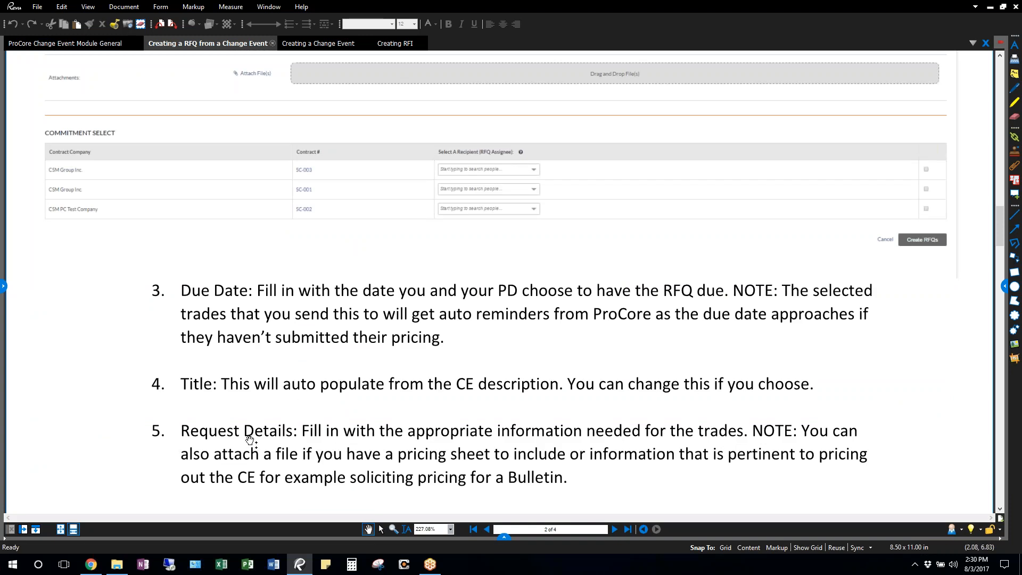
scroll(255, 437, down, 6)
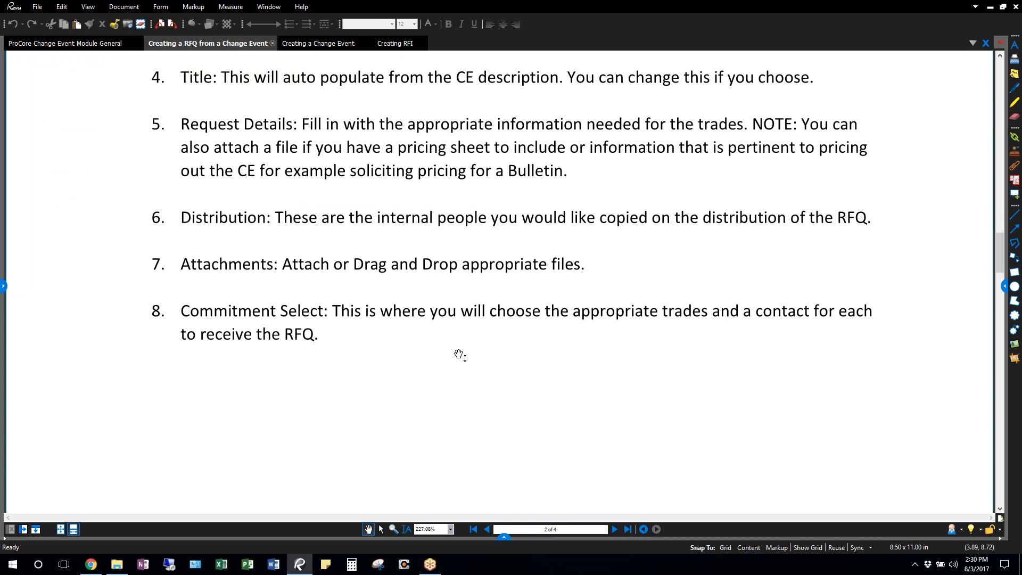
scroll(459, 354, down, 6)
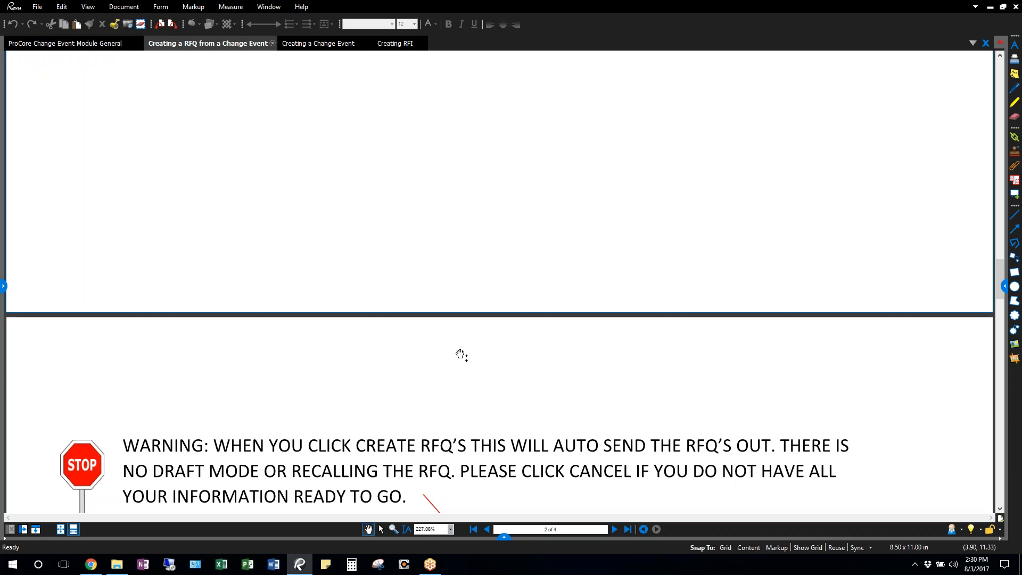
Read the guide's warning about sending RFQs and its instructions on how trades reply with pricing.
scroll(461, 355, down, 6)
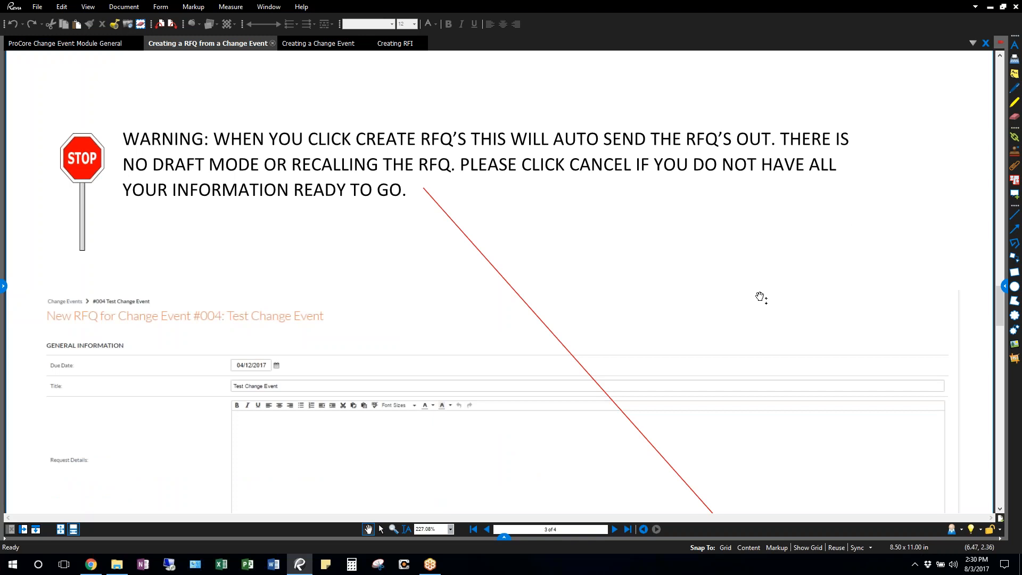
scroll(759, 296, down, 3)
scroll(749, 376, down, 3)
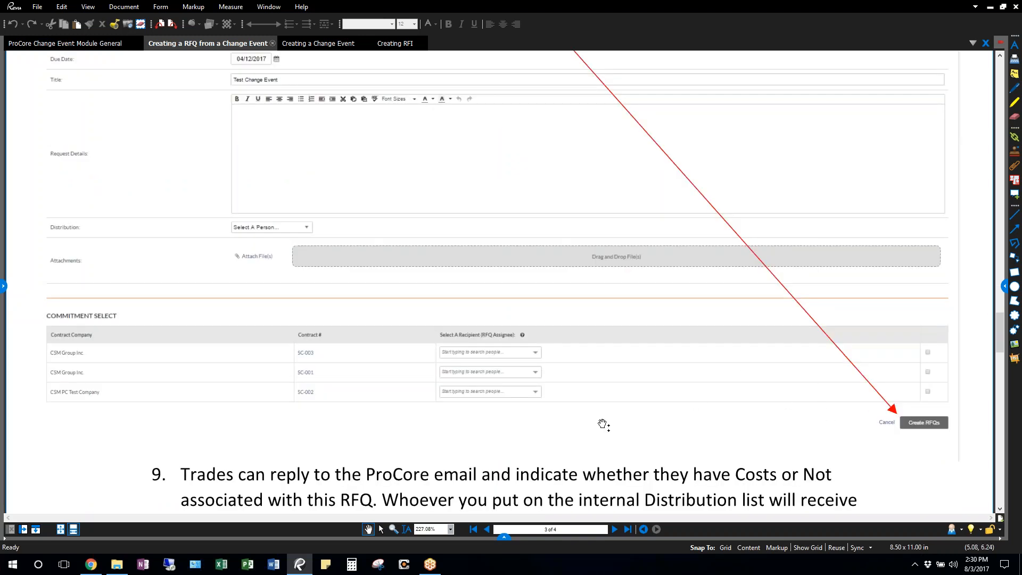
scroll(650, 400, down, 3)
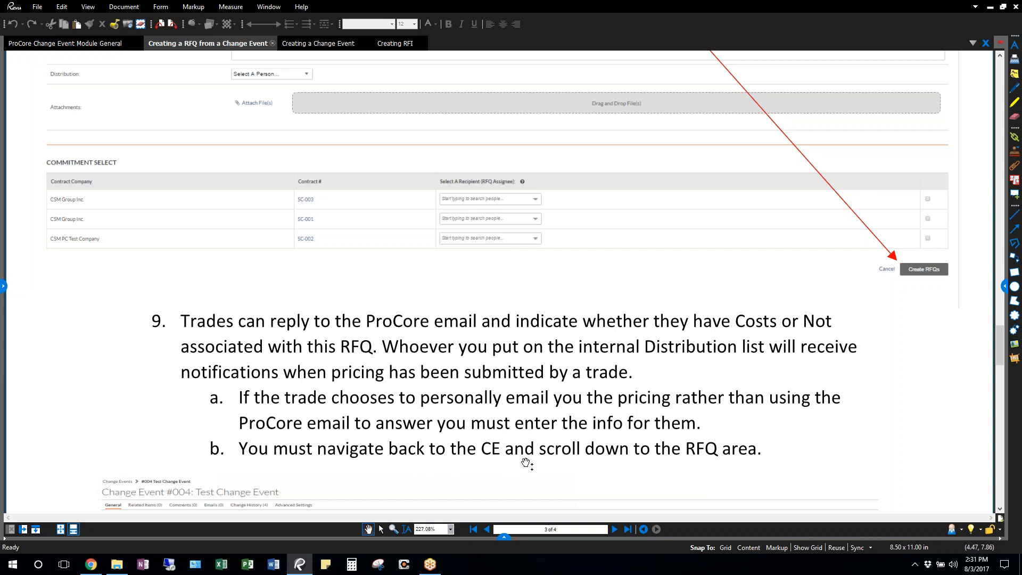
scroll(693, 459, down, 3)
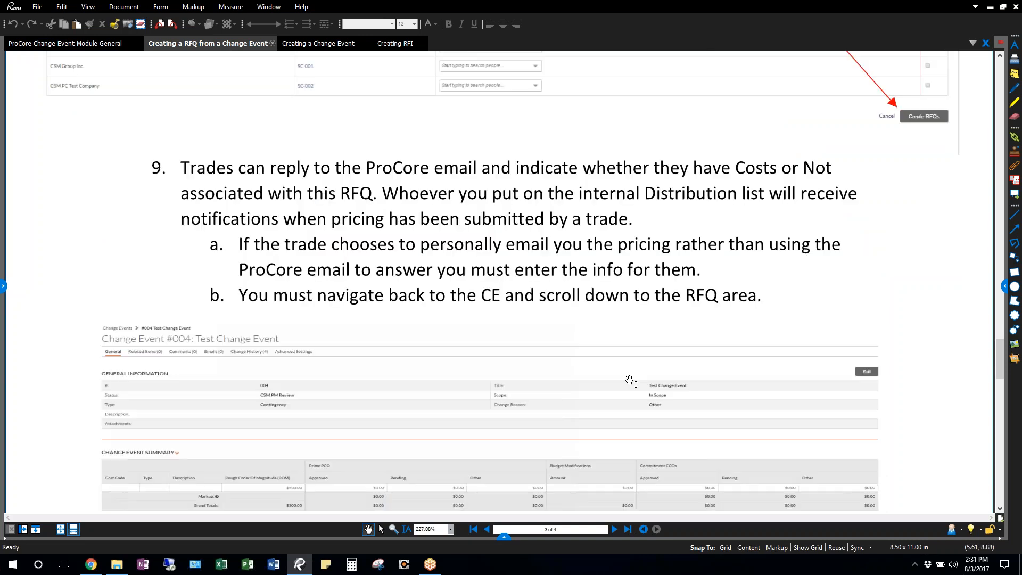
scroll(638, 343, down, 3)
scroll(692, 350, down, 3)
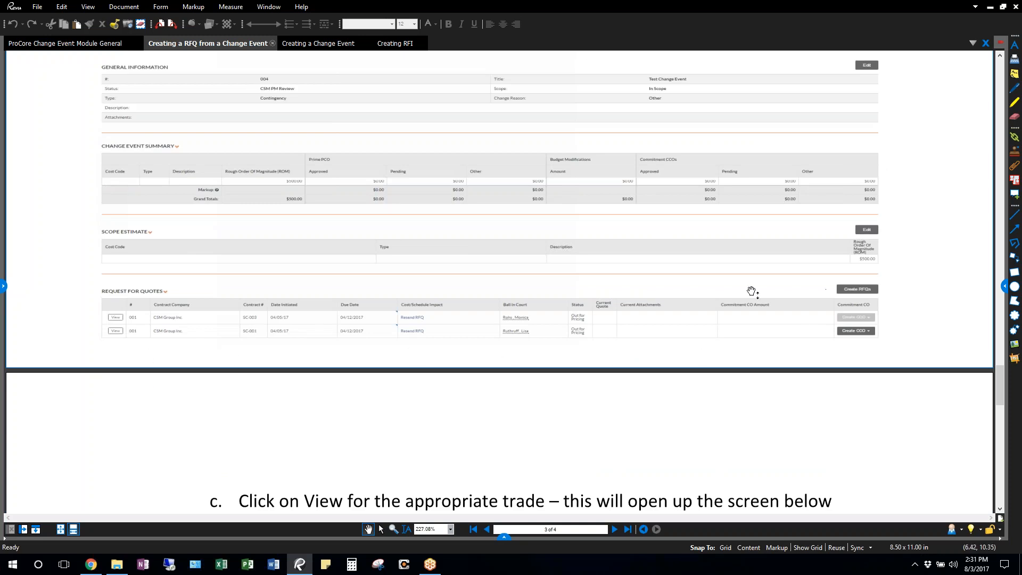
Examine the guide's instructions for entering a trade's quote on its behalf and the final CCO instruction.
scroll(747, 292, up, 6)
scroll(650, 259, down, 3)
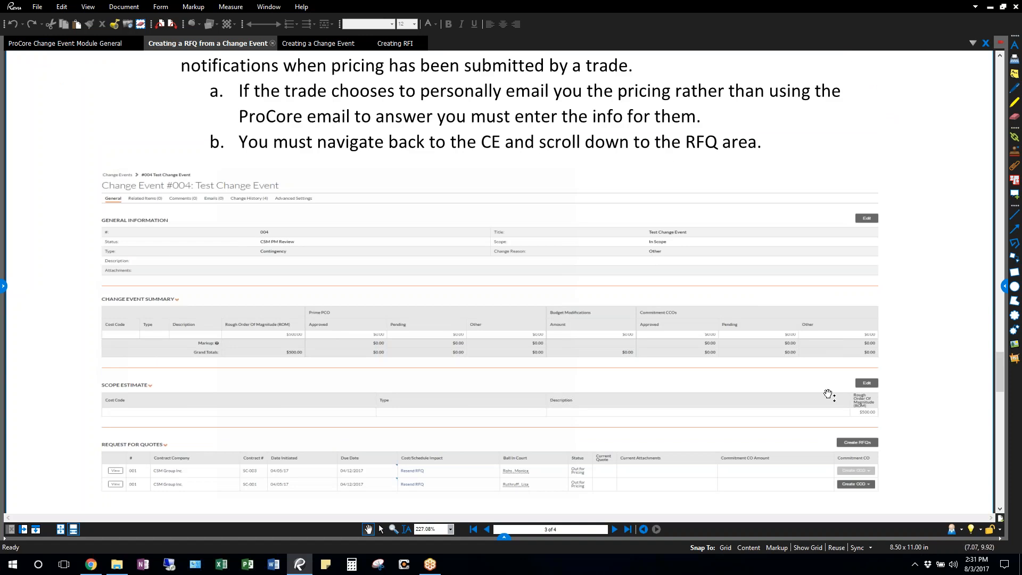
scroll(667, 339, down, 3)
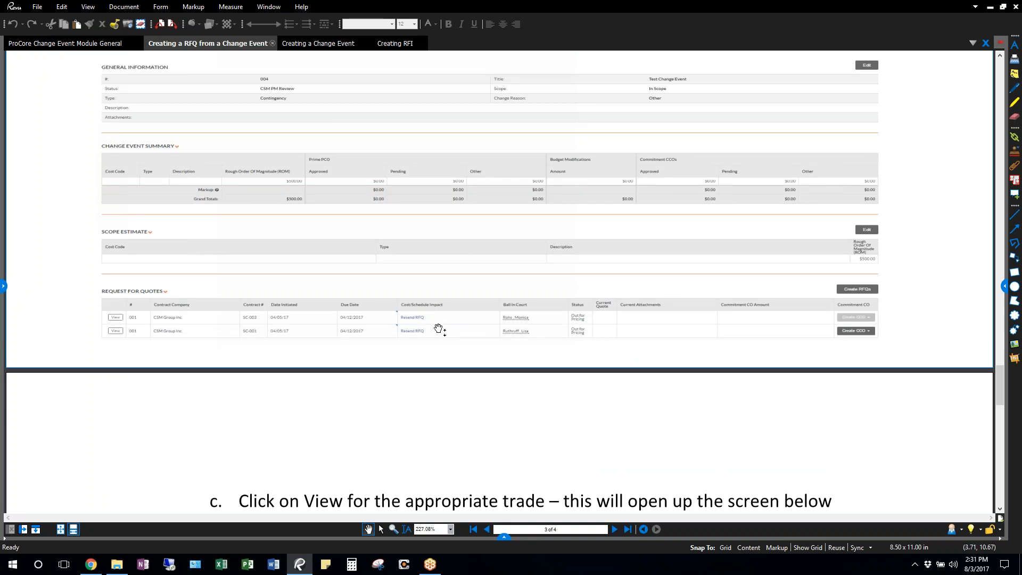
scroll(430, 341, down, 3)
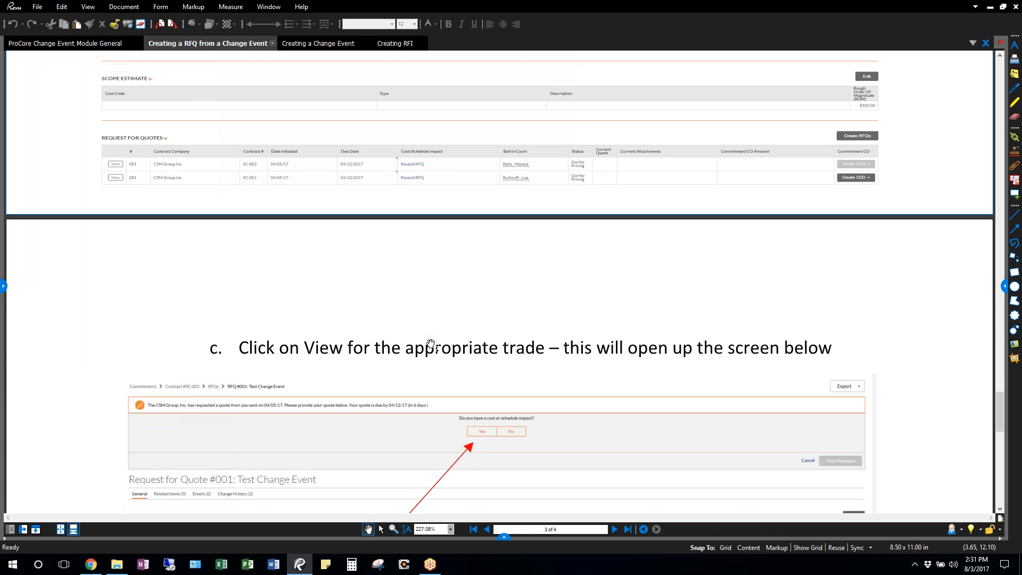
scroll(431, 344, down, 6)
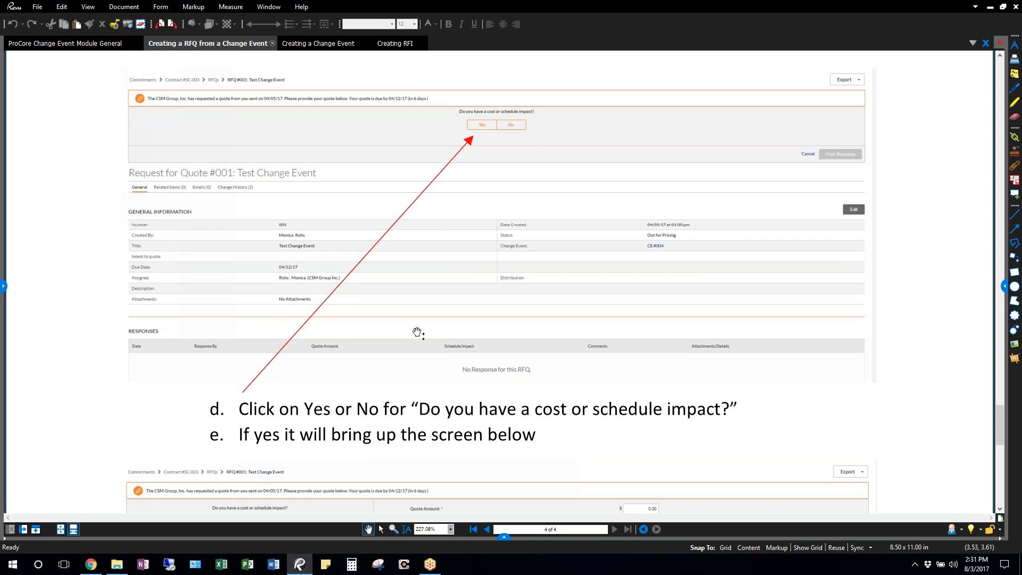
scroll(418, 332, down, 5)
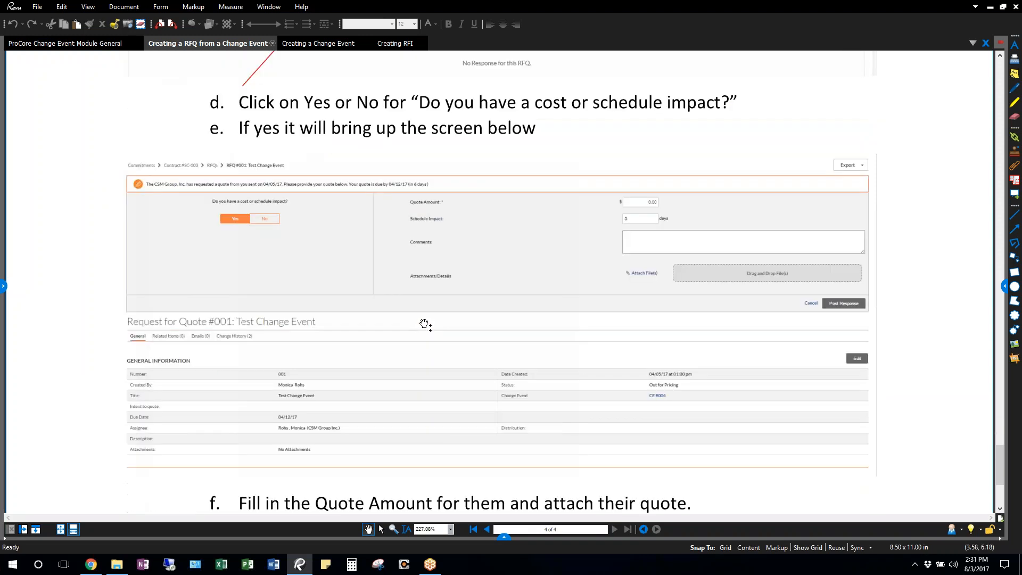
scroll(423, 327, down, 3)
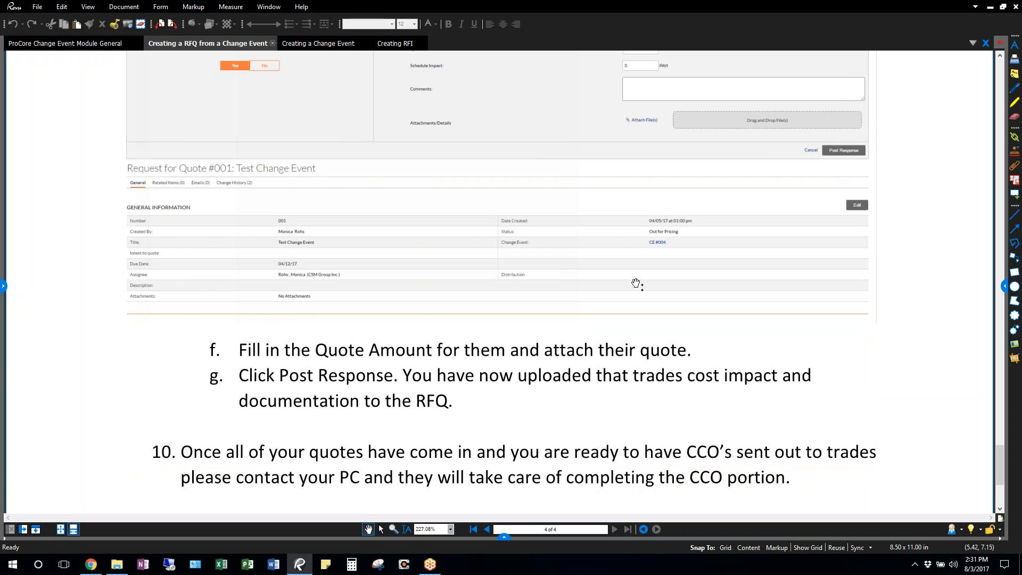
scroll(640, 283, down, 3)
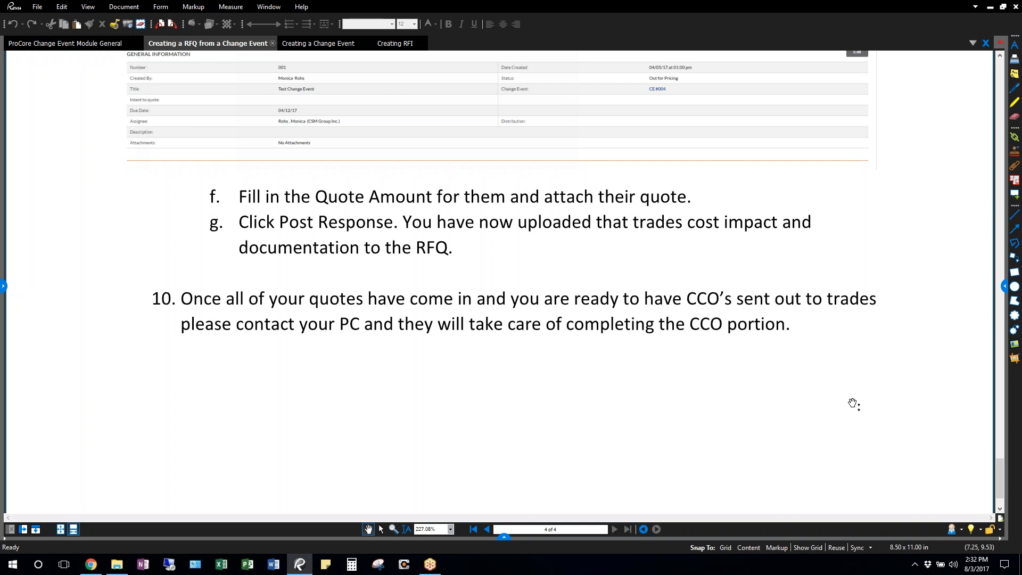
Switch from the RFQ guide to the Creating RFI guide and read its opening instructions on starting a new RFI.
scroll(812, 359, down, 1)
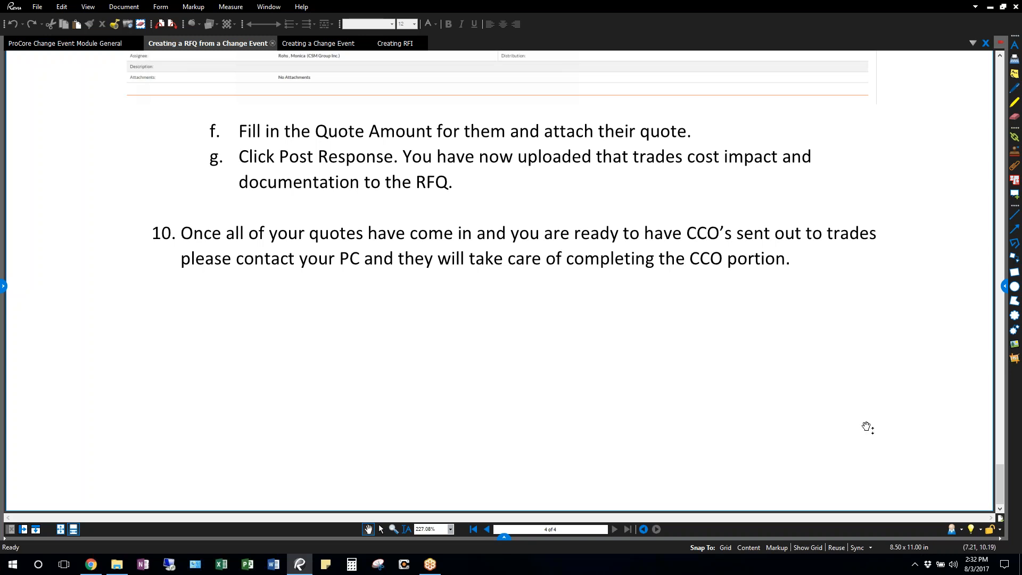
click(319, 45)
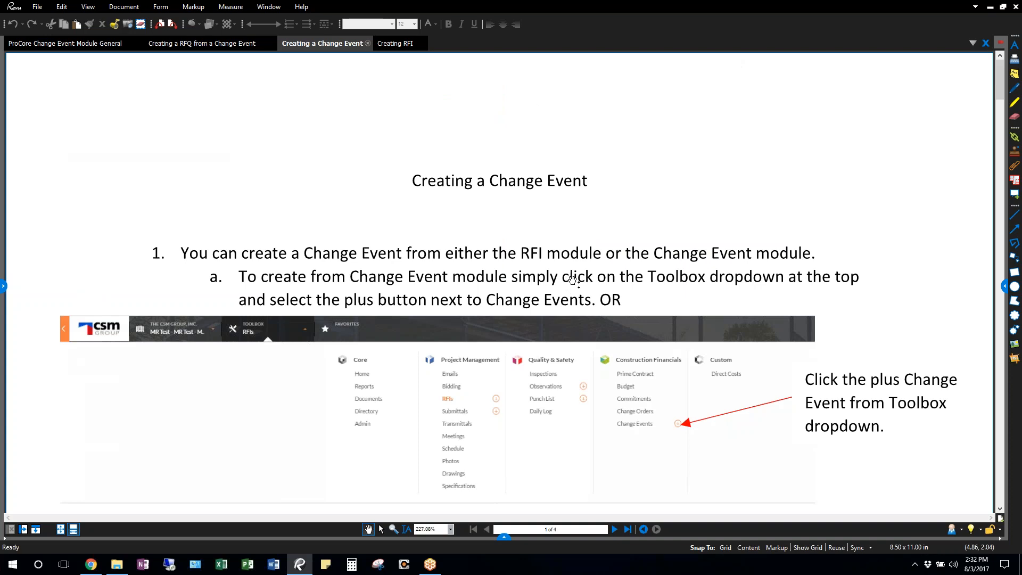
click(398, 43)
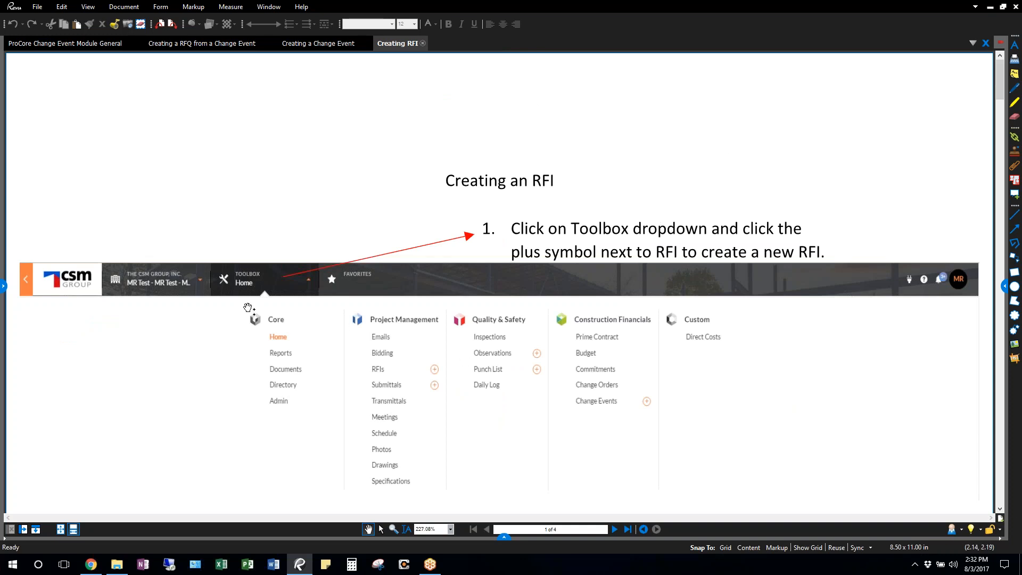
scroll(273, 302, down, 3)
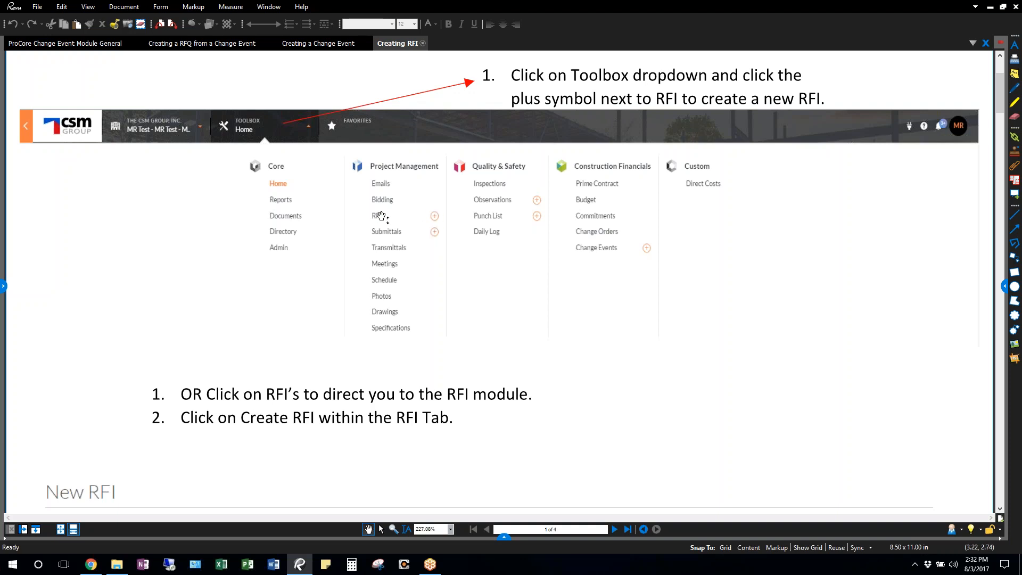
scroll(617, 324, down, 5)
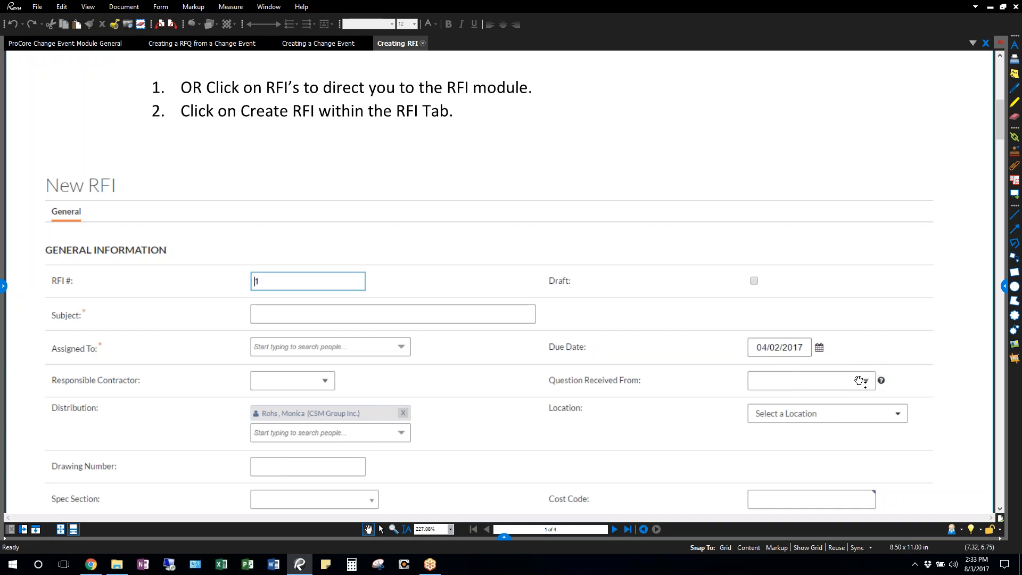
Read the guide's New RFI form and its instructions on RFI numbering, the Draft option and the fields from Subject through Cost Code.
scroll(866, 379, down, 3)
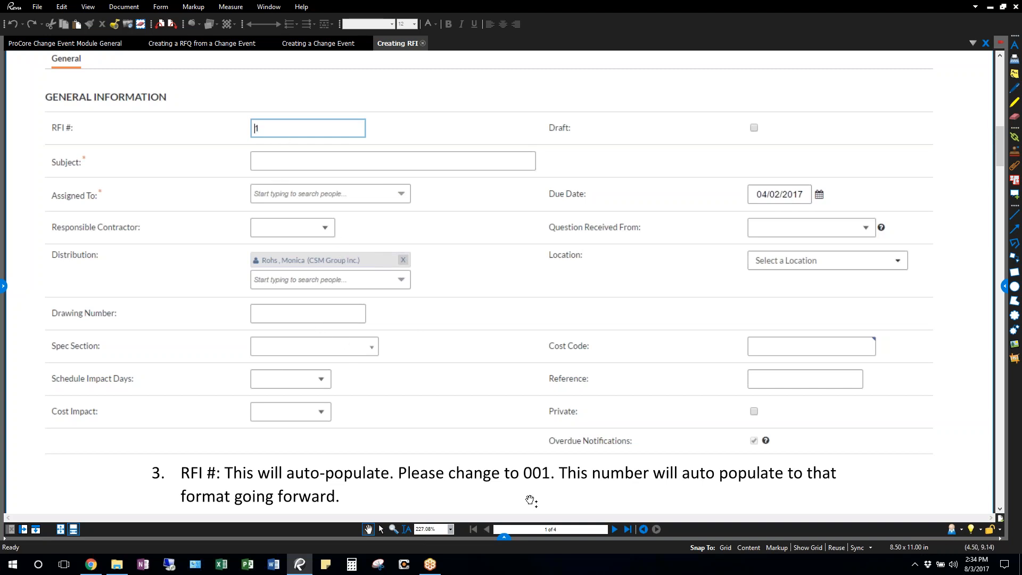
scroll(529, 498, down, 3)
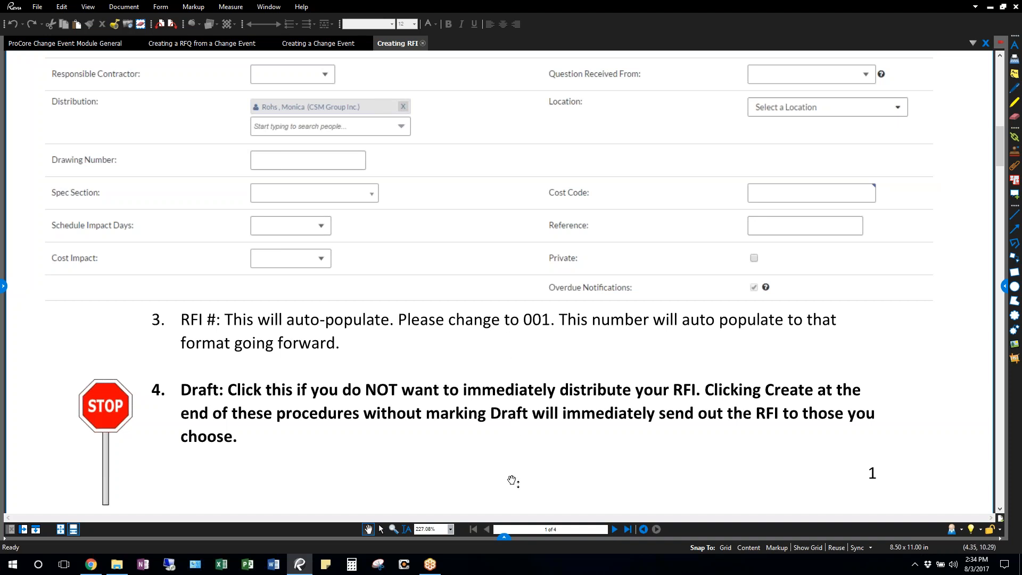
scroll(498, 441, up, 6)
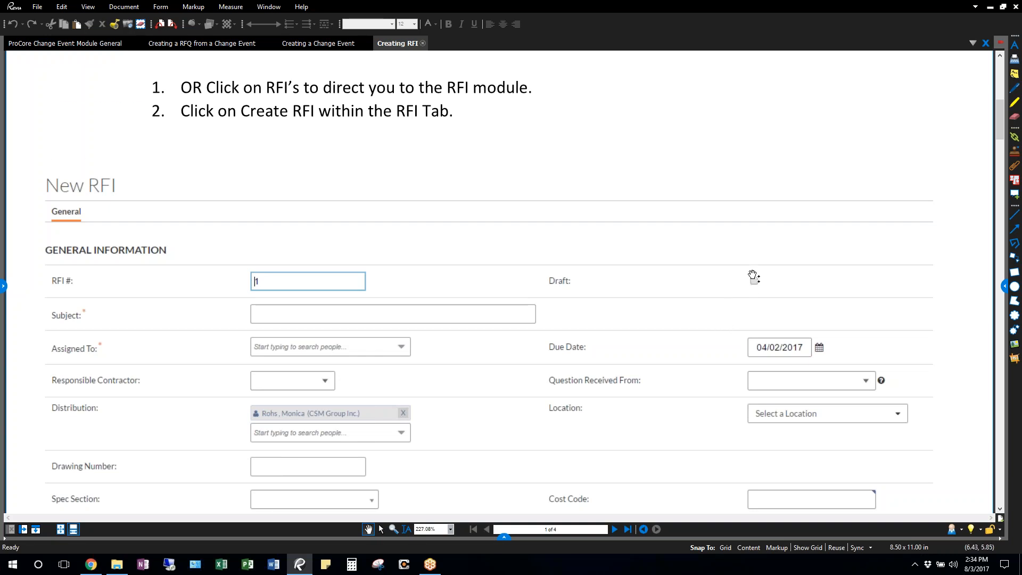
scroll(752, 282, down, 3)
scroll(719, 276, down, 6)
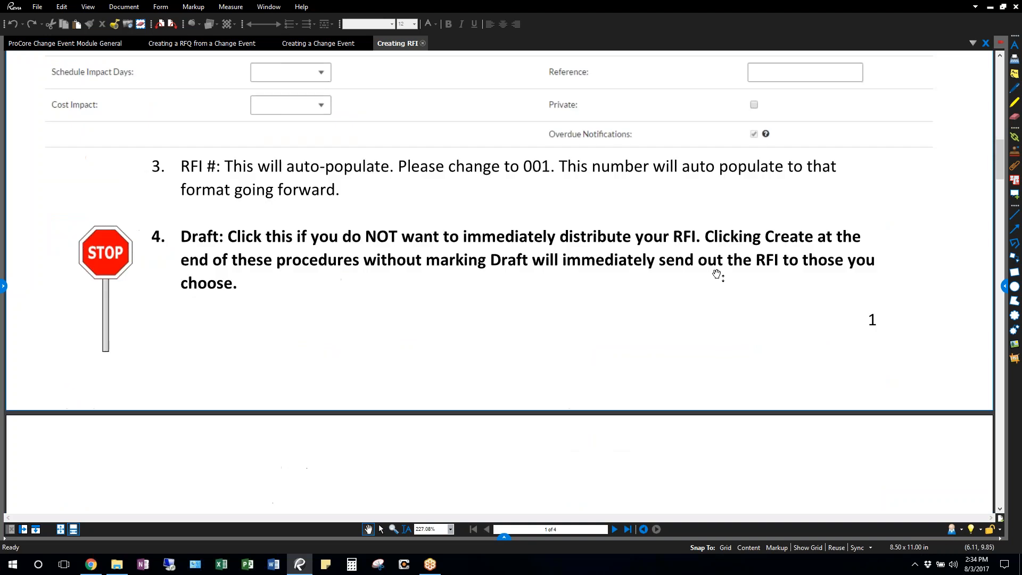
scroll(718, 274, down, 6)
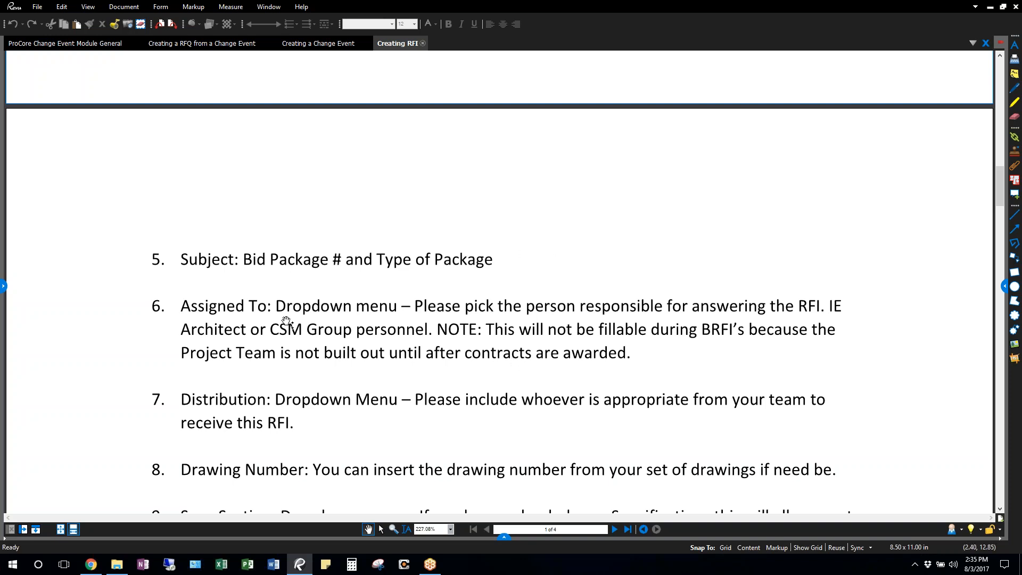
scroll(294, 341, down, 3)
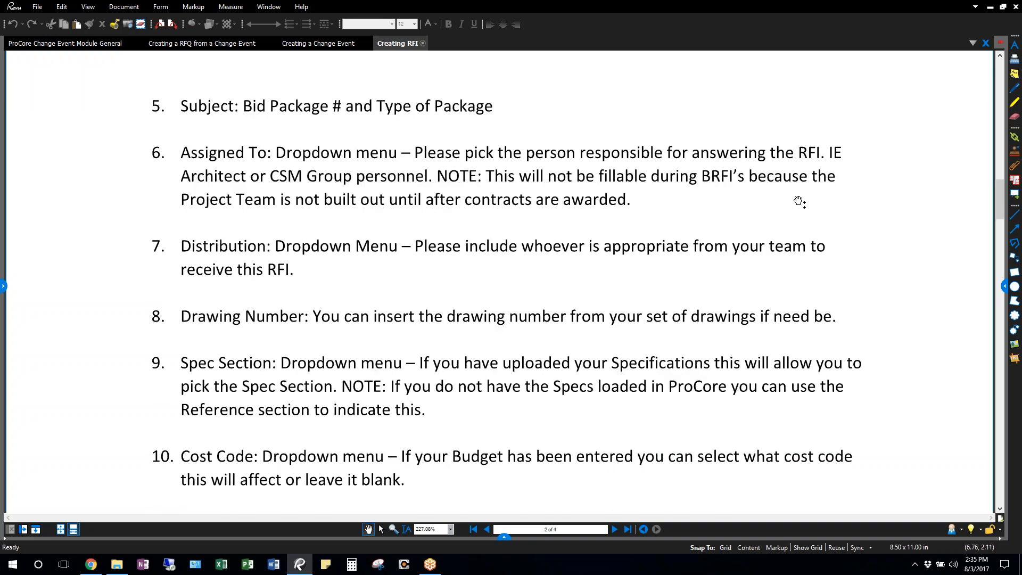
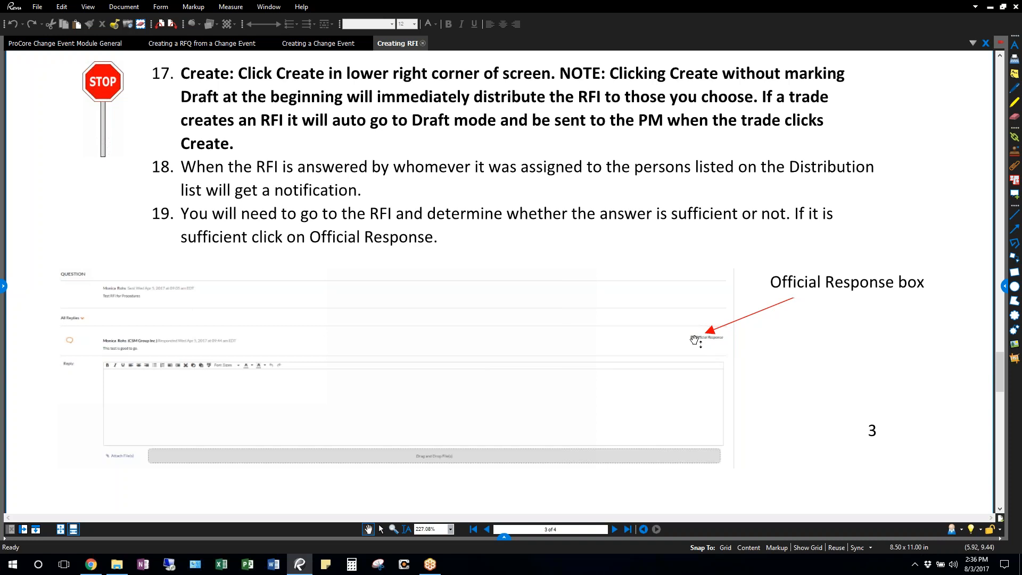
Read the guide's instructions on marking an Official Response, emailing it and closing the RFI.
scroll(693, 368, down, 3)
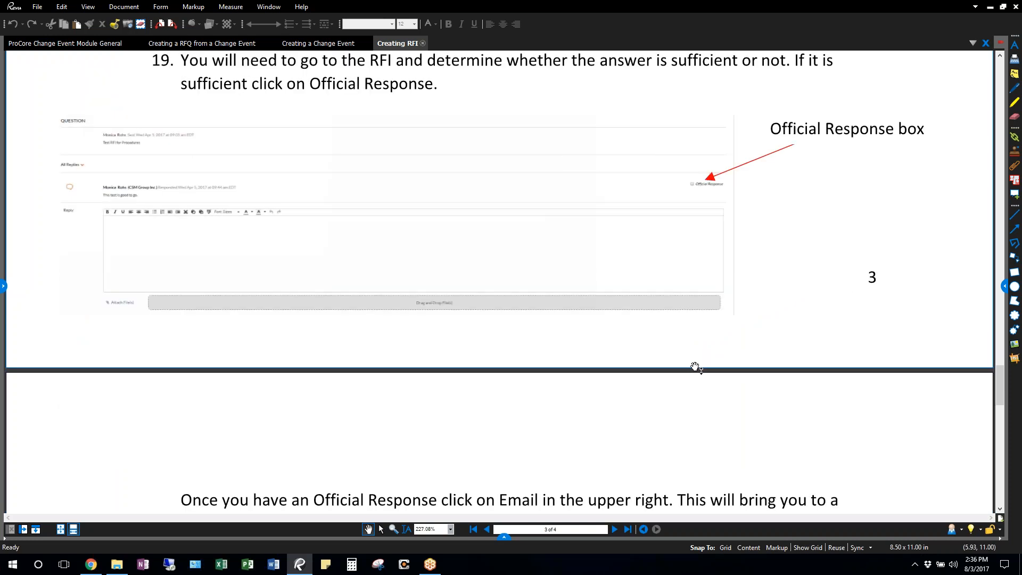
scroll(695, 368, down, 3)
scroll(695, 367, down, 3)
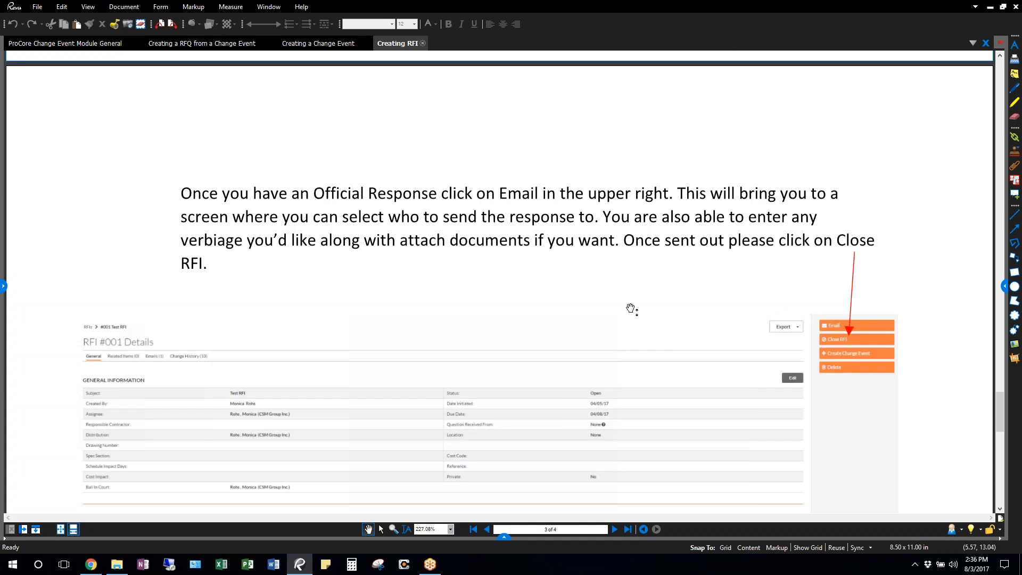
scroll(617, 327, down, 3)
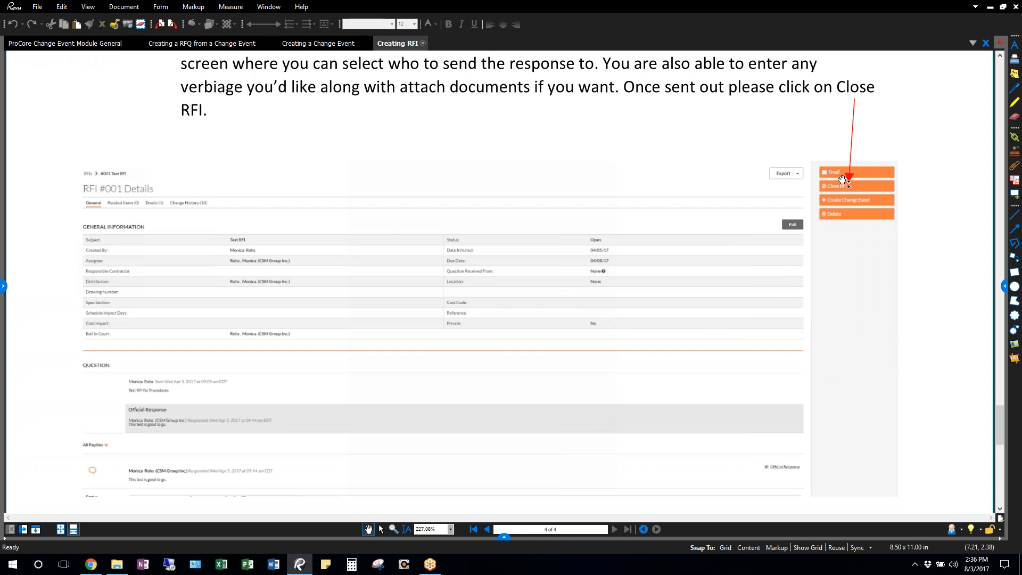
Read the guide's closing note on creating a Change Event from an RFI with cost impact, and review the closing instructions again.
scroll(844, 178, down, 3)
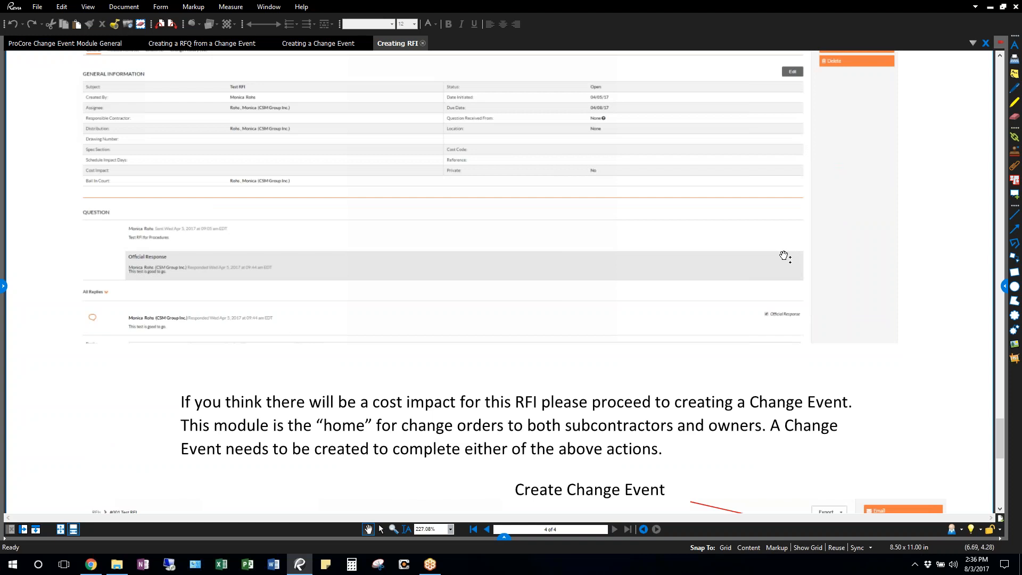
scroll(792, 255, down, 3)
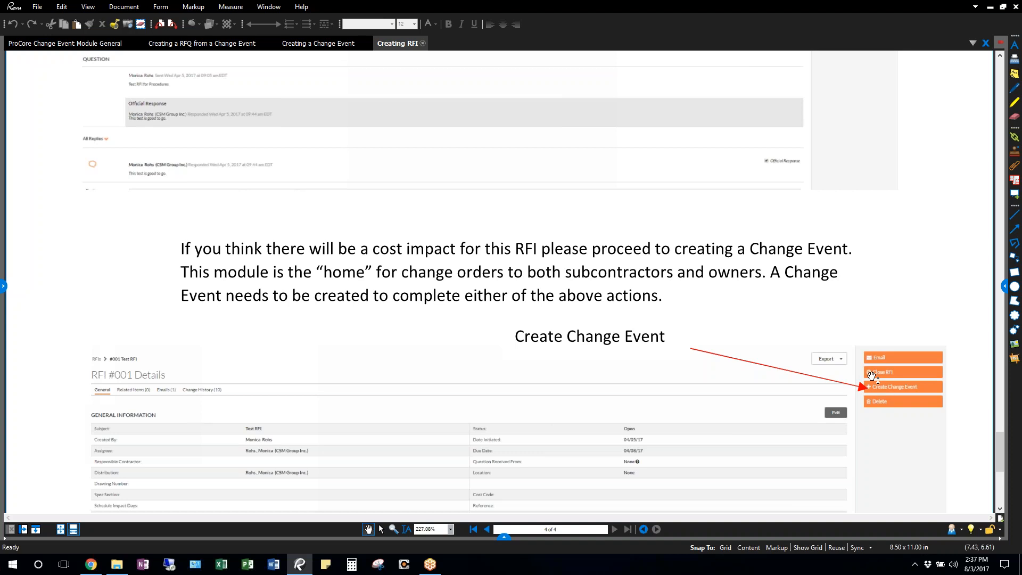
scroll(512, 324, down, 3)
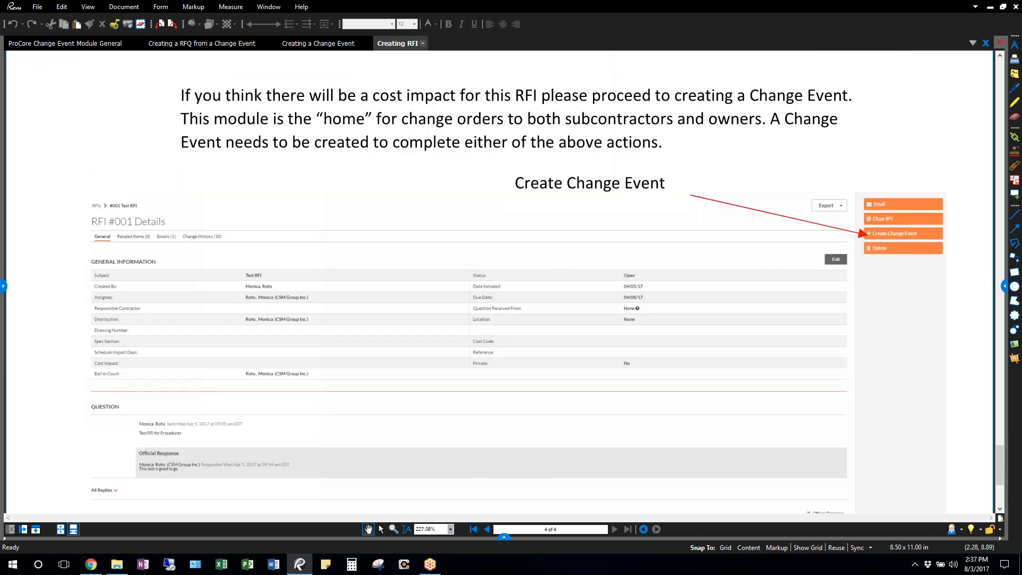
scroll(284, 341, down, 3)
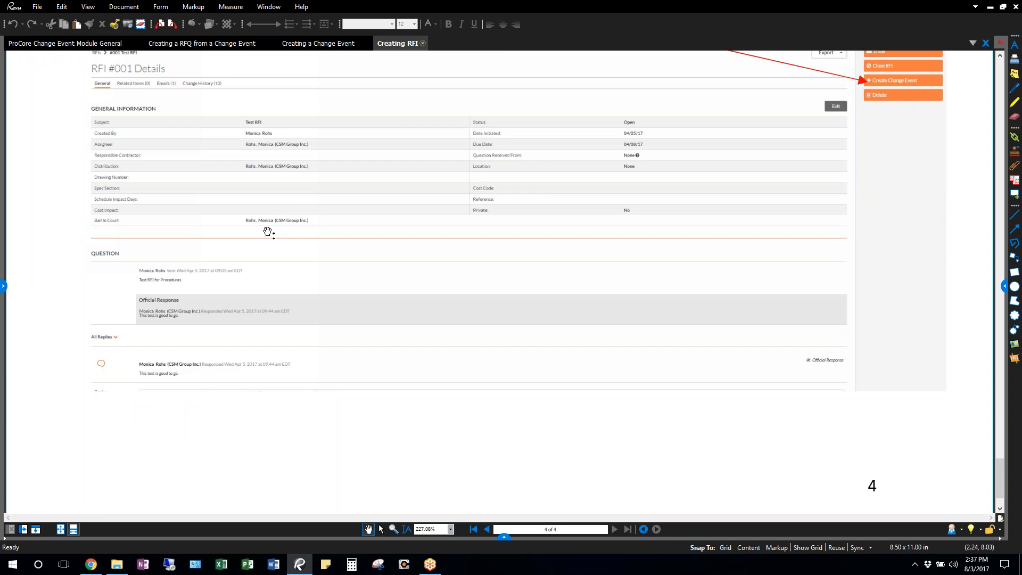
scroll(268, 234, down, 2)
scroll(263, 342, up, 10)
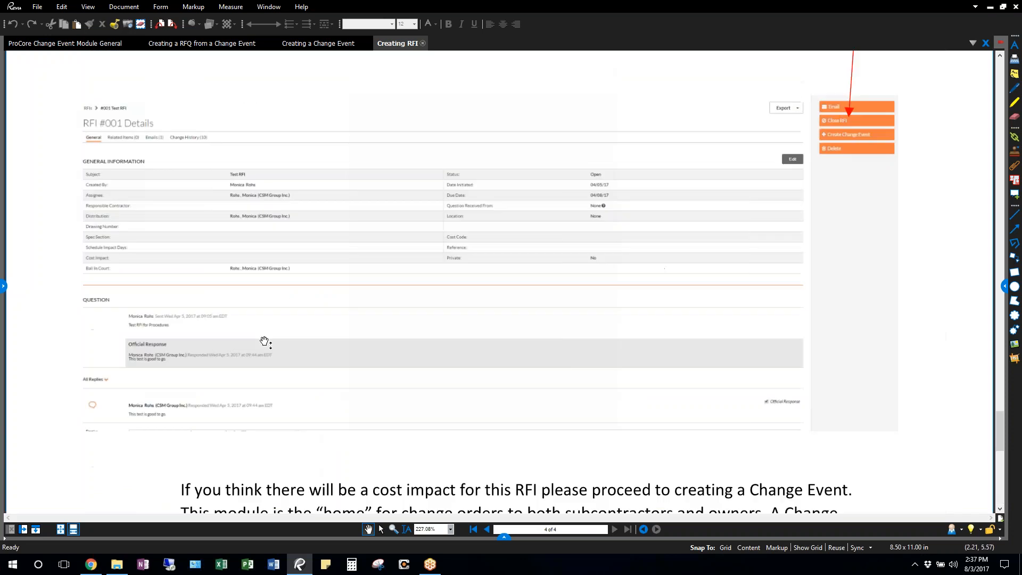
scroll(265, 341, down, 3)
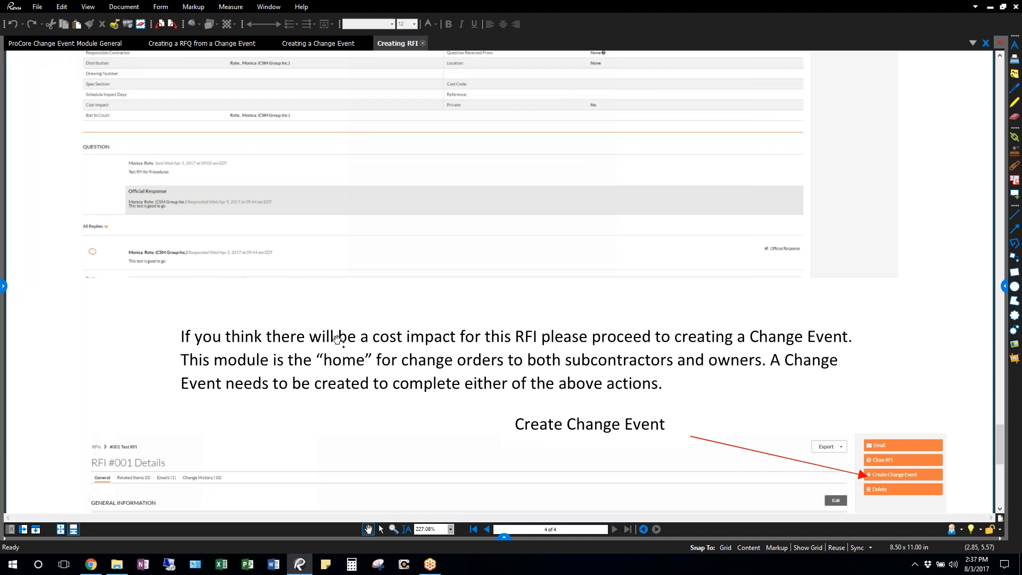
scroll(337, 338, up, 8)
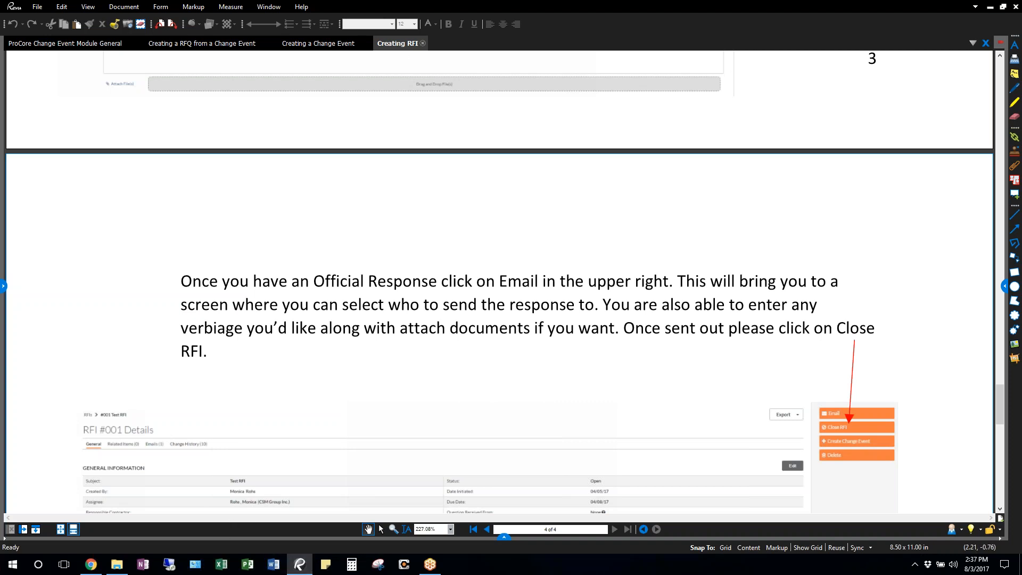
Switch to Chrome and bring up the Outlook mail page.
click(98, 570)
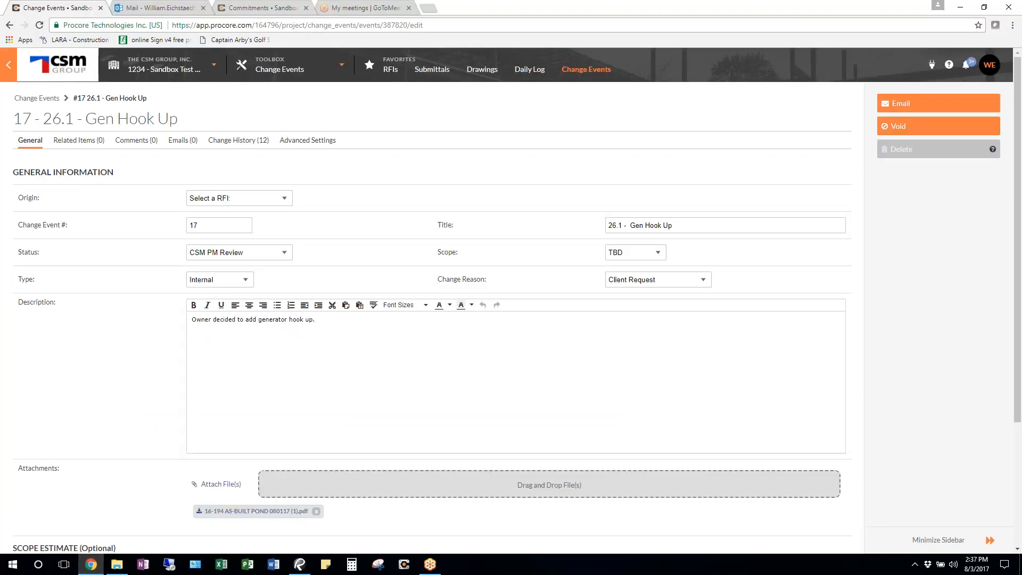
click(160, 8)
Try to reach the company's SharePoint site through the Office 365 apps and home page.
click(14, 62)
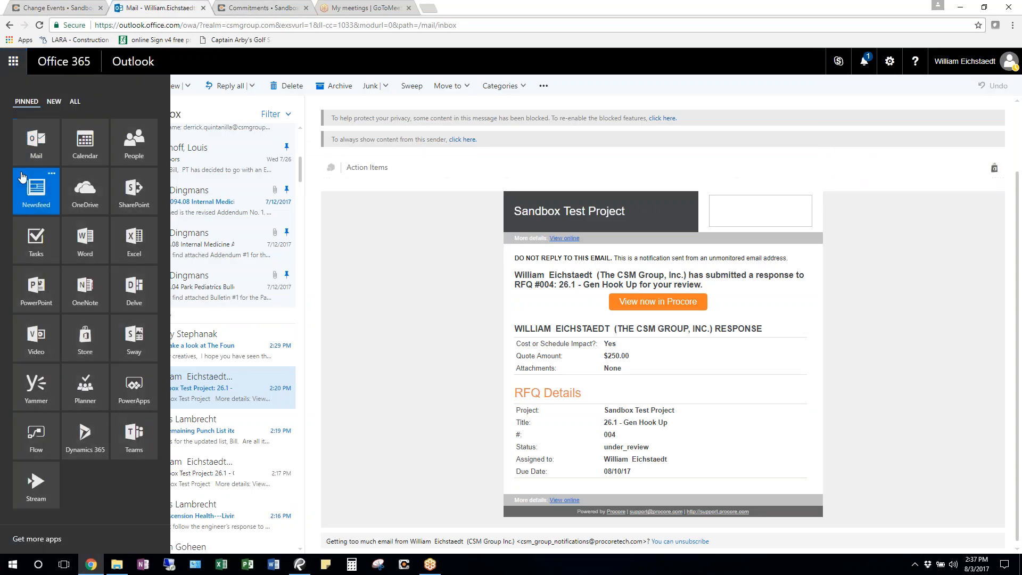
click(129, 196)
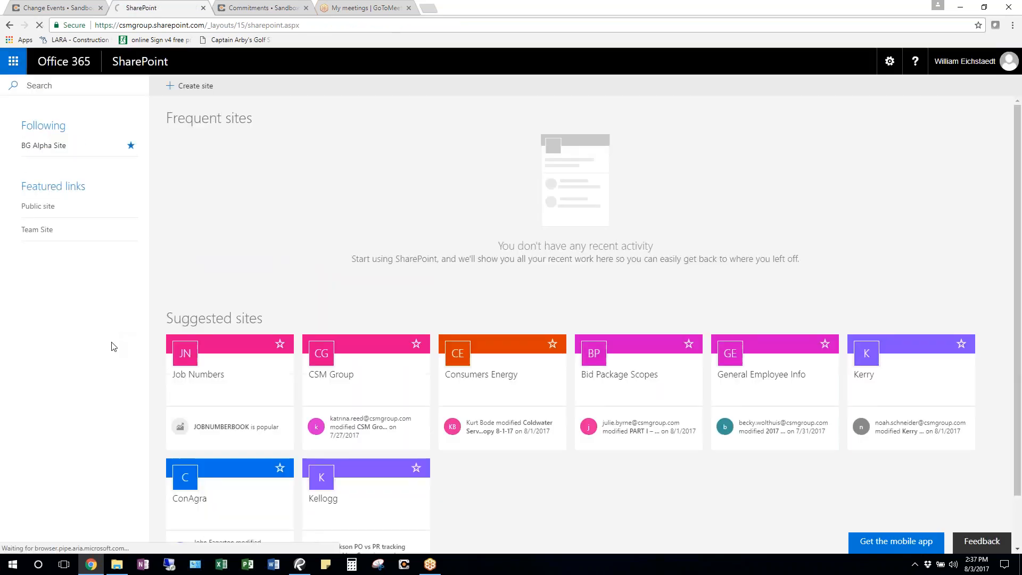
scroll(194, 395, down, 1)
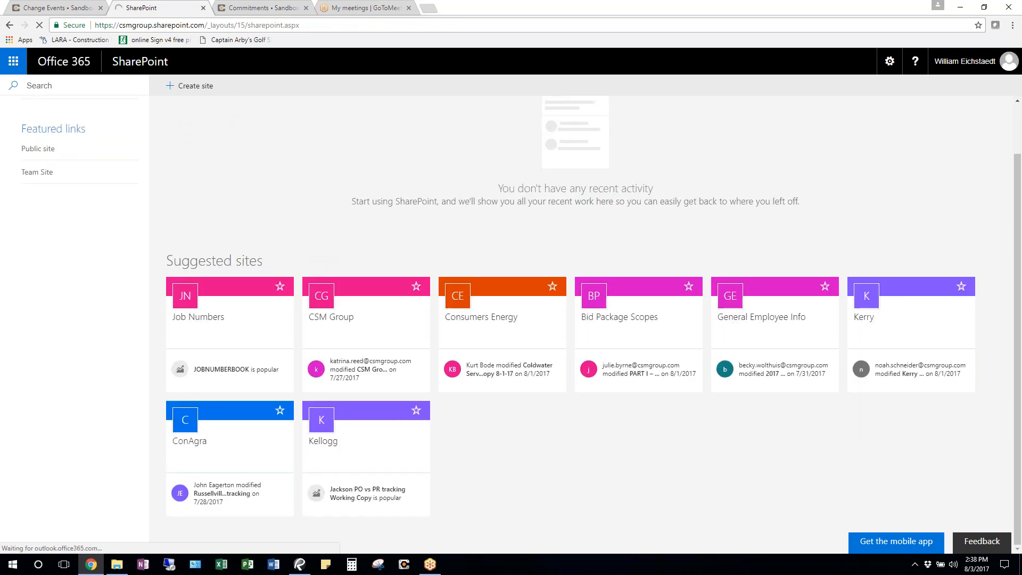
click(56, 63)
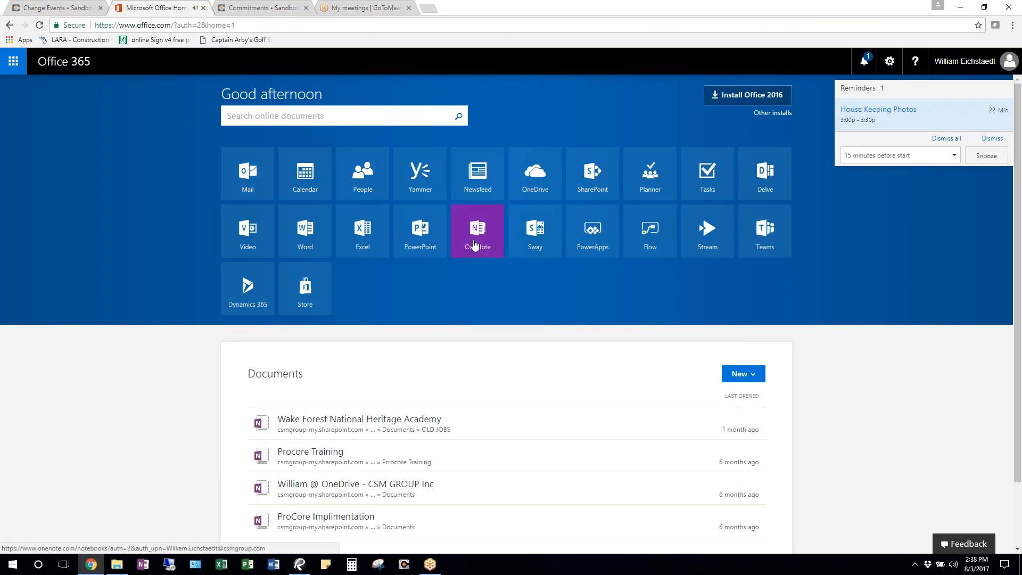
click(362, 234)
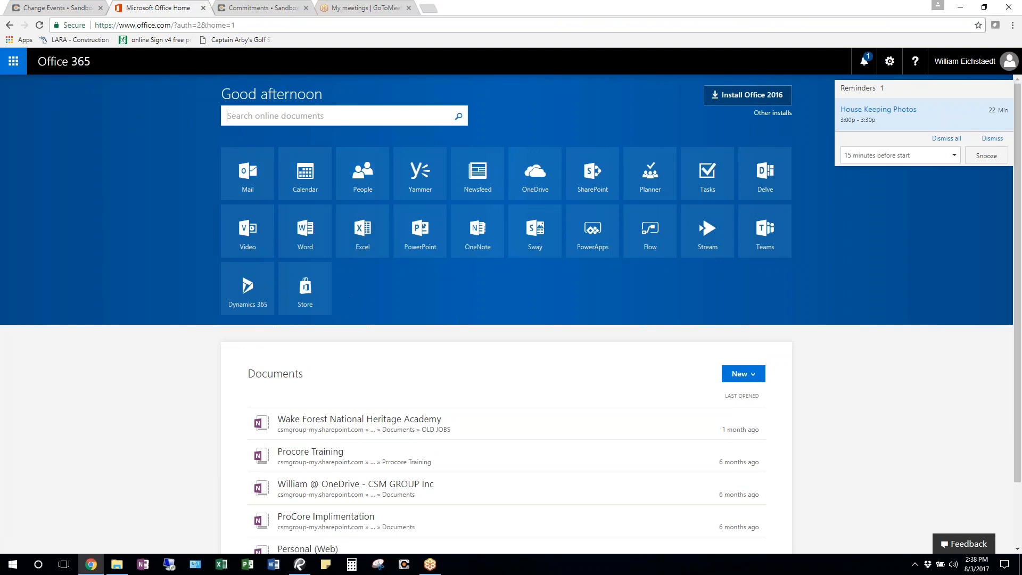
click(14, 65)
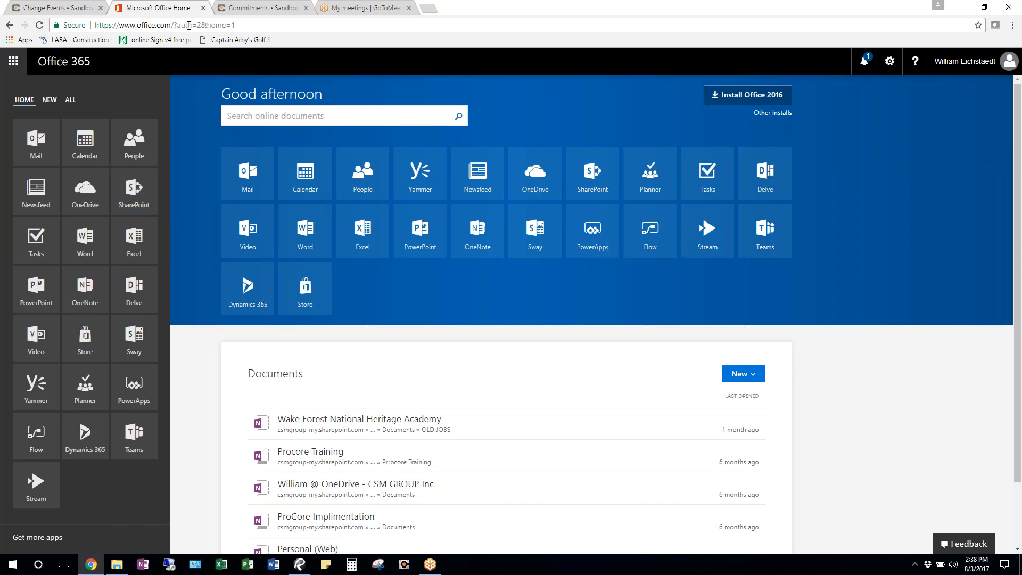
Go to csmgroup.sharepoint.com/SitePages/Home.aspx, open the site's Procore document library and dismiss the welcome message.
click(189, 25)
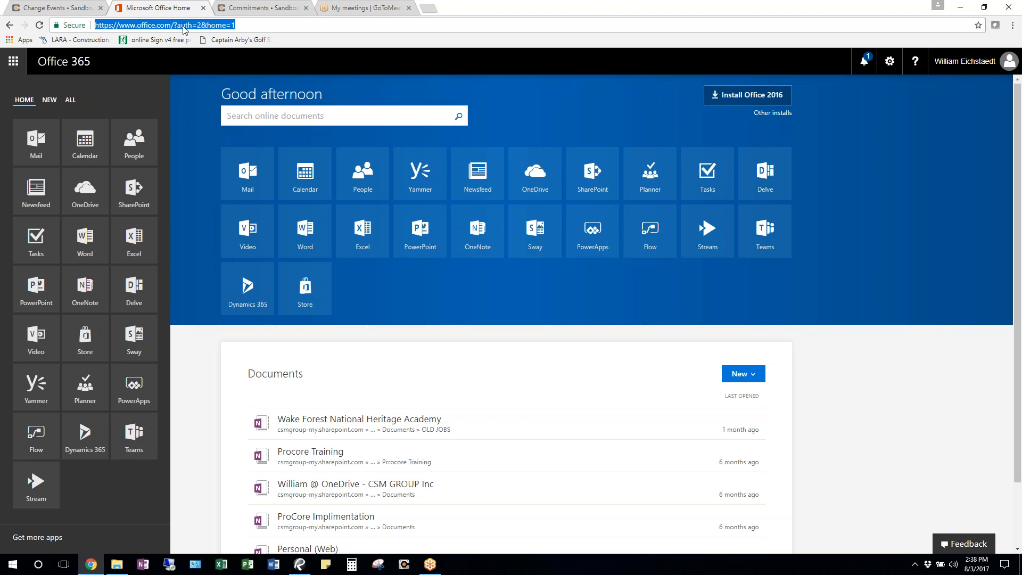
text(cs)
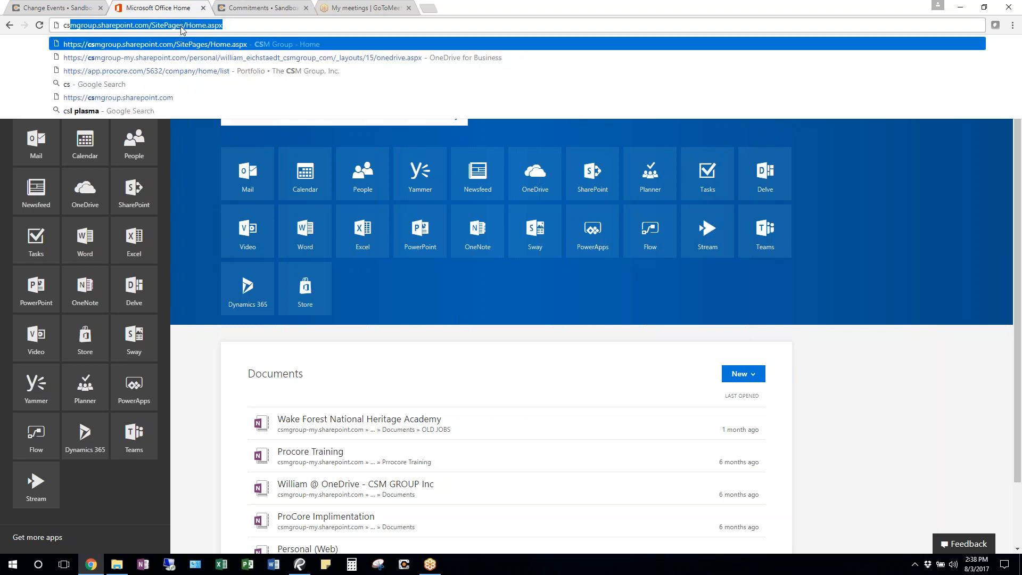
click(187, 44)
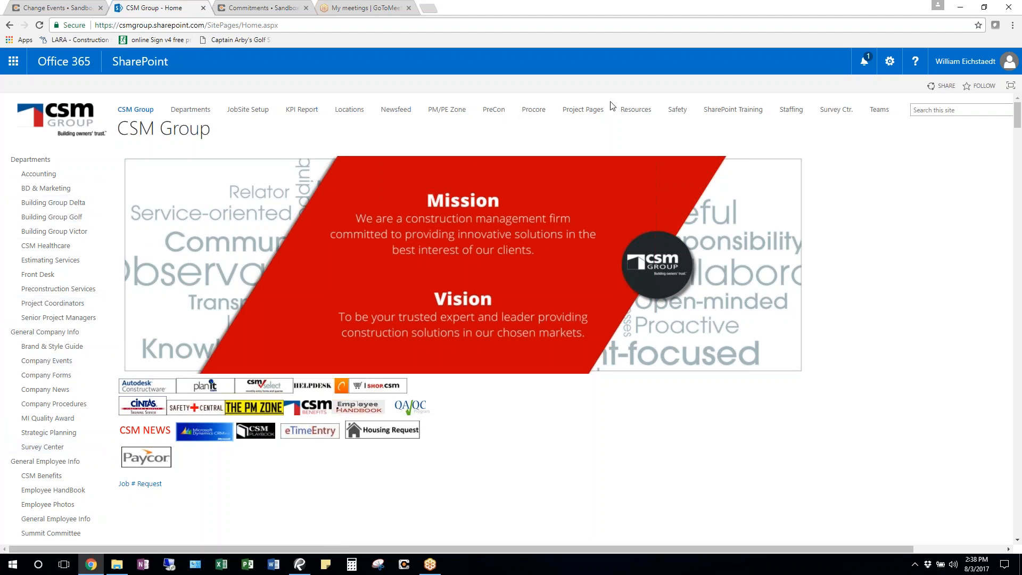
click(534, 110)
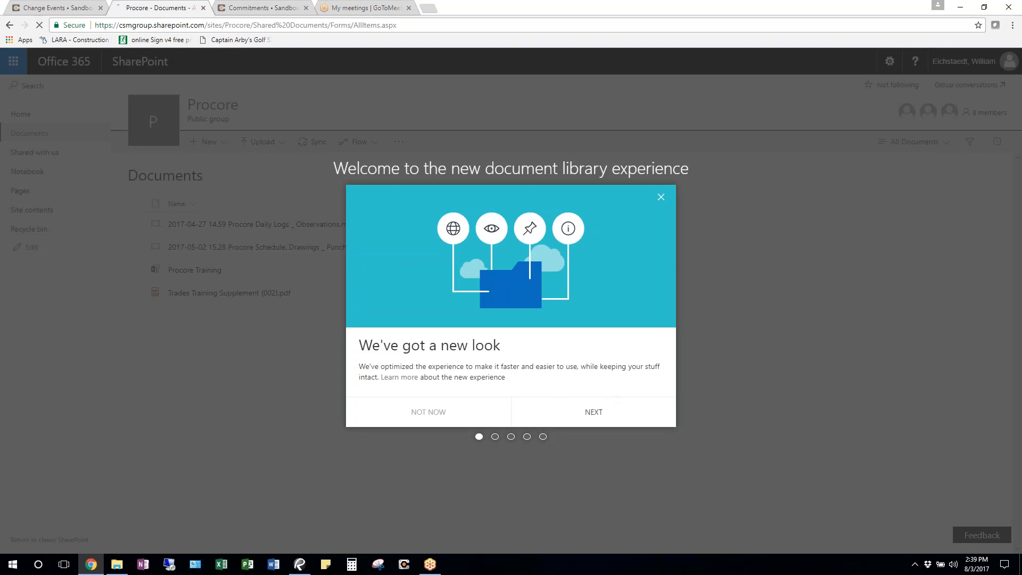
click(661, 197)
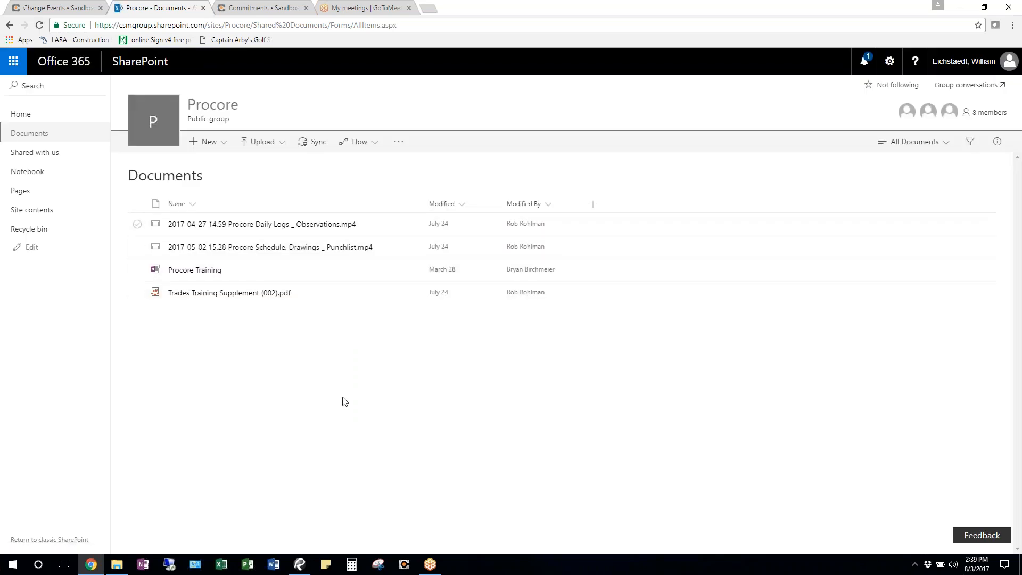
Switch to the GoToMeeting My Meetings page.
click(394, 9)
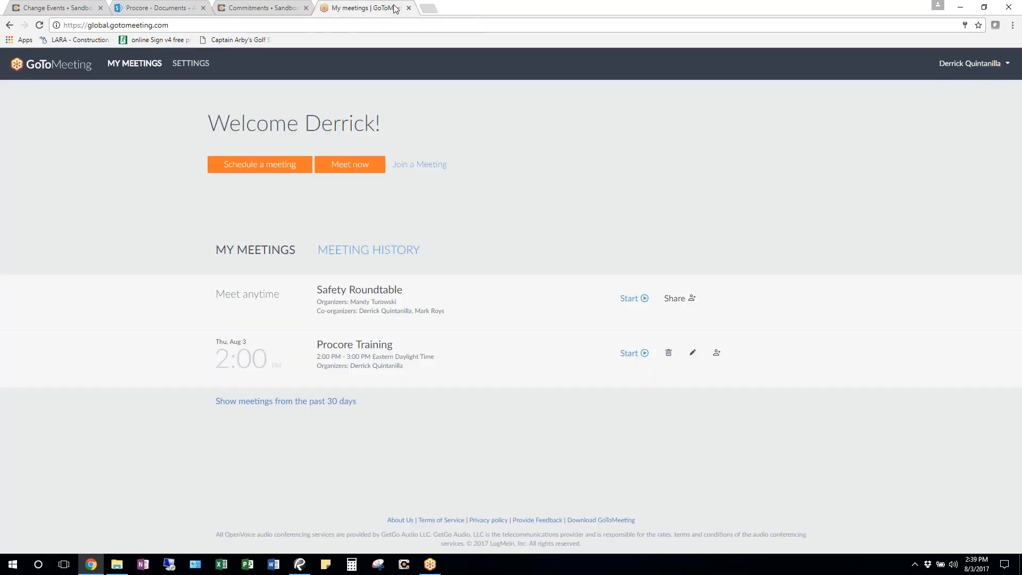